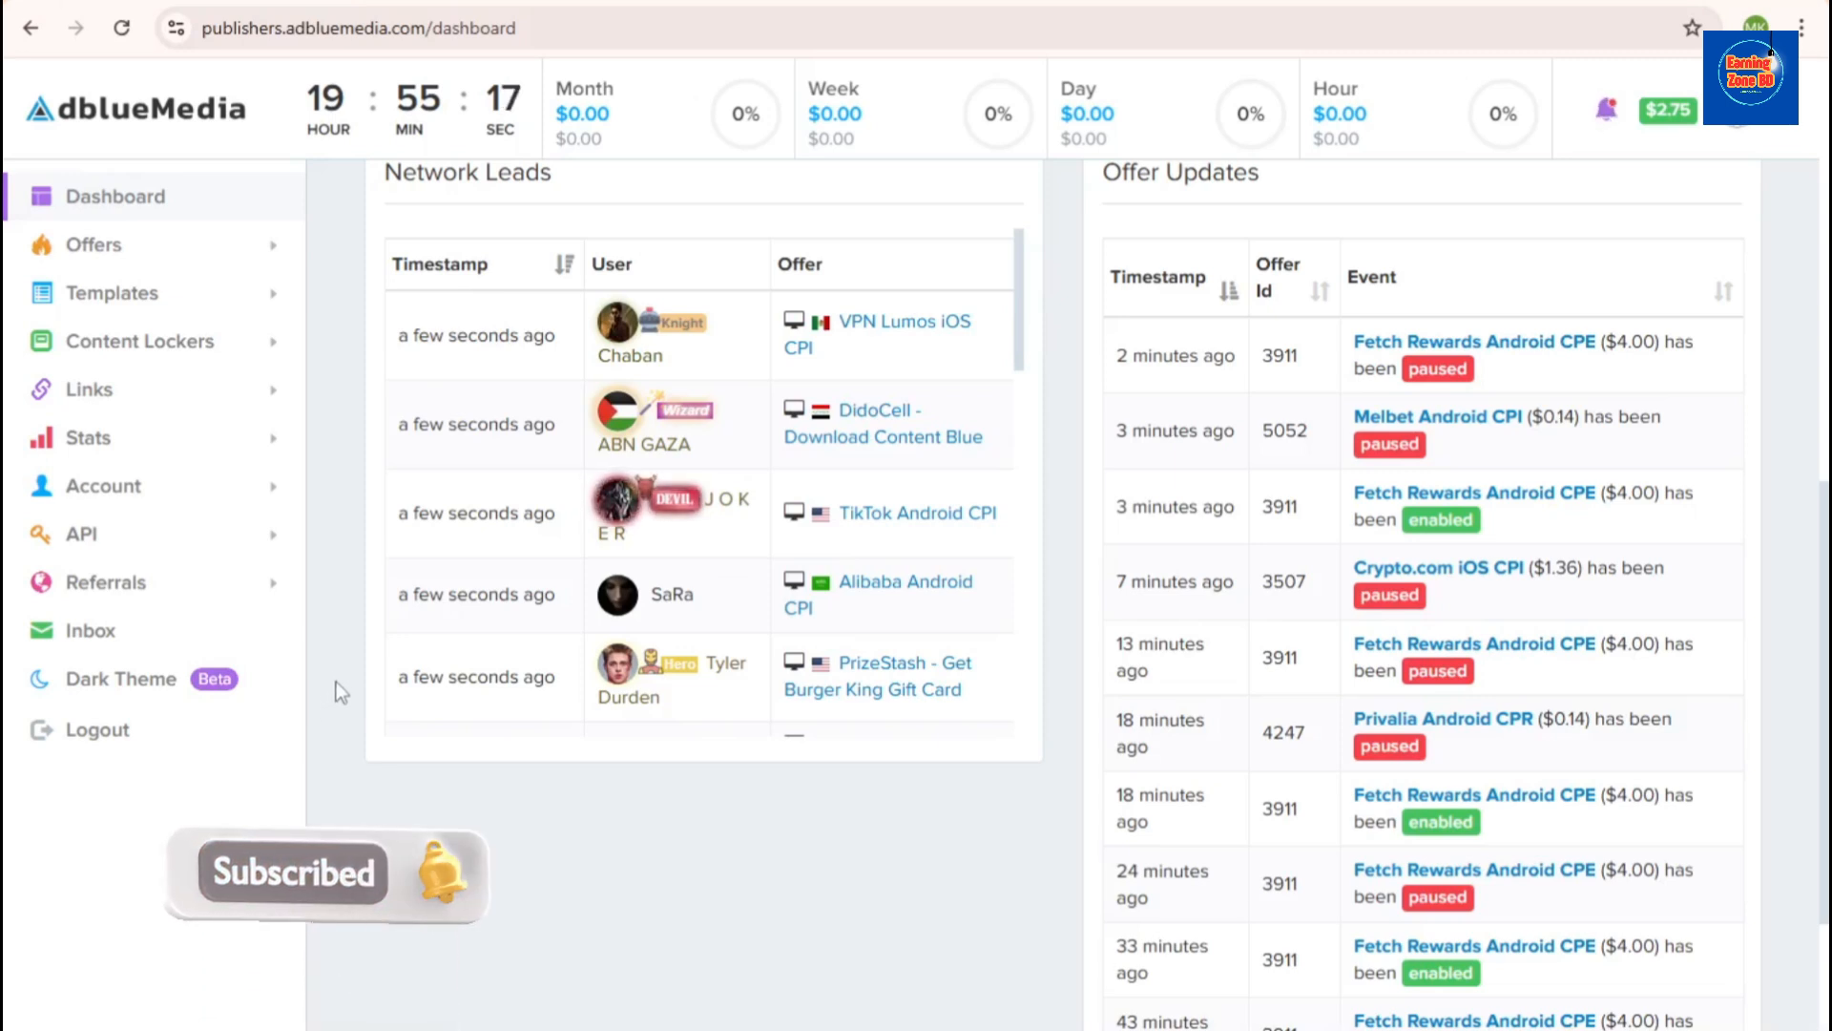
# - Scroll through the X For you feed and return to the top of the timeline
pyautogui.scroll(-10, 385, 705)
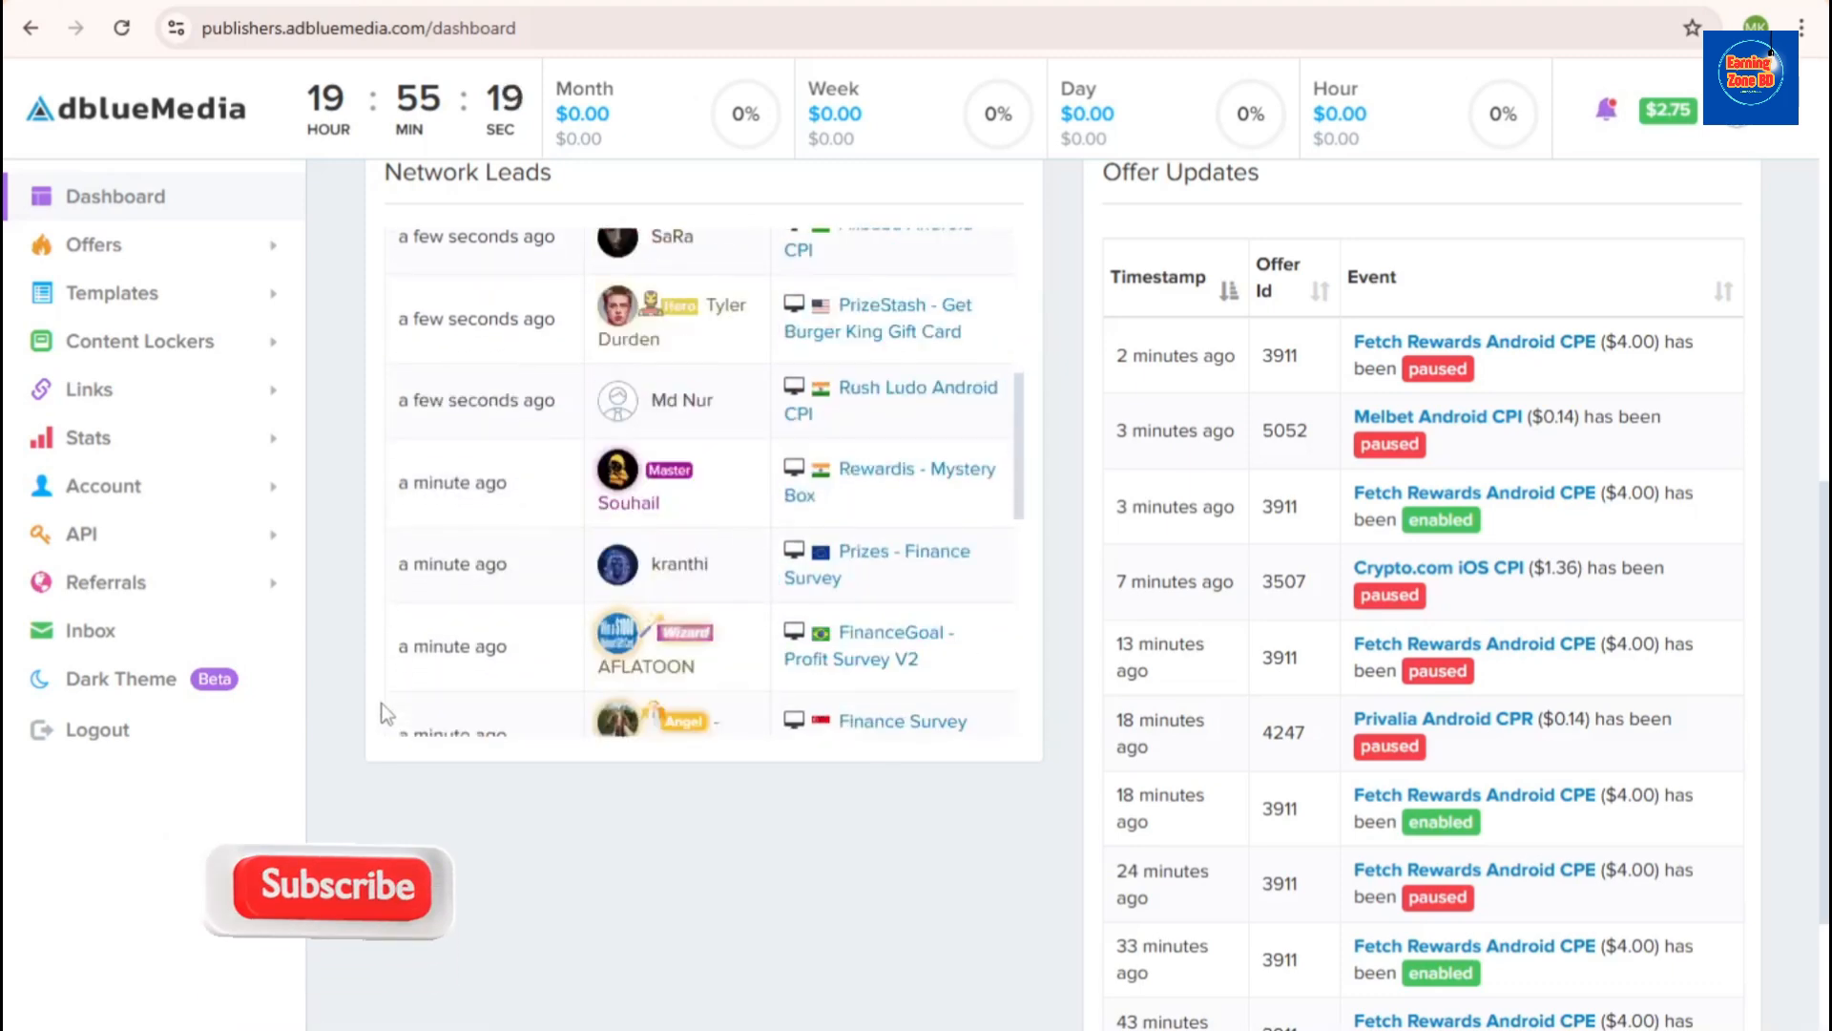
pyautogui.scroll(4, 371, 708)
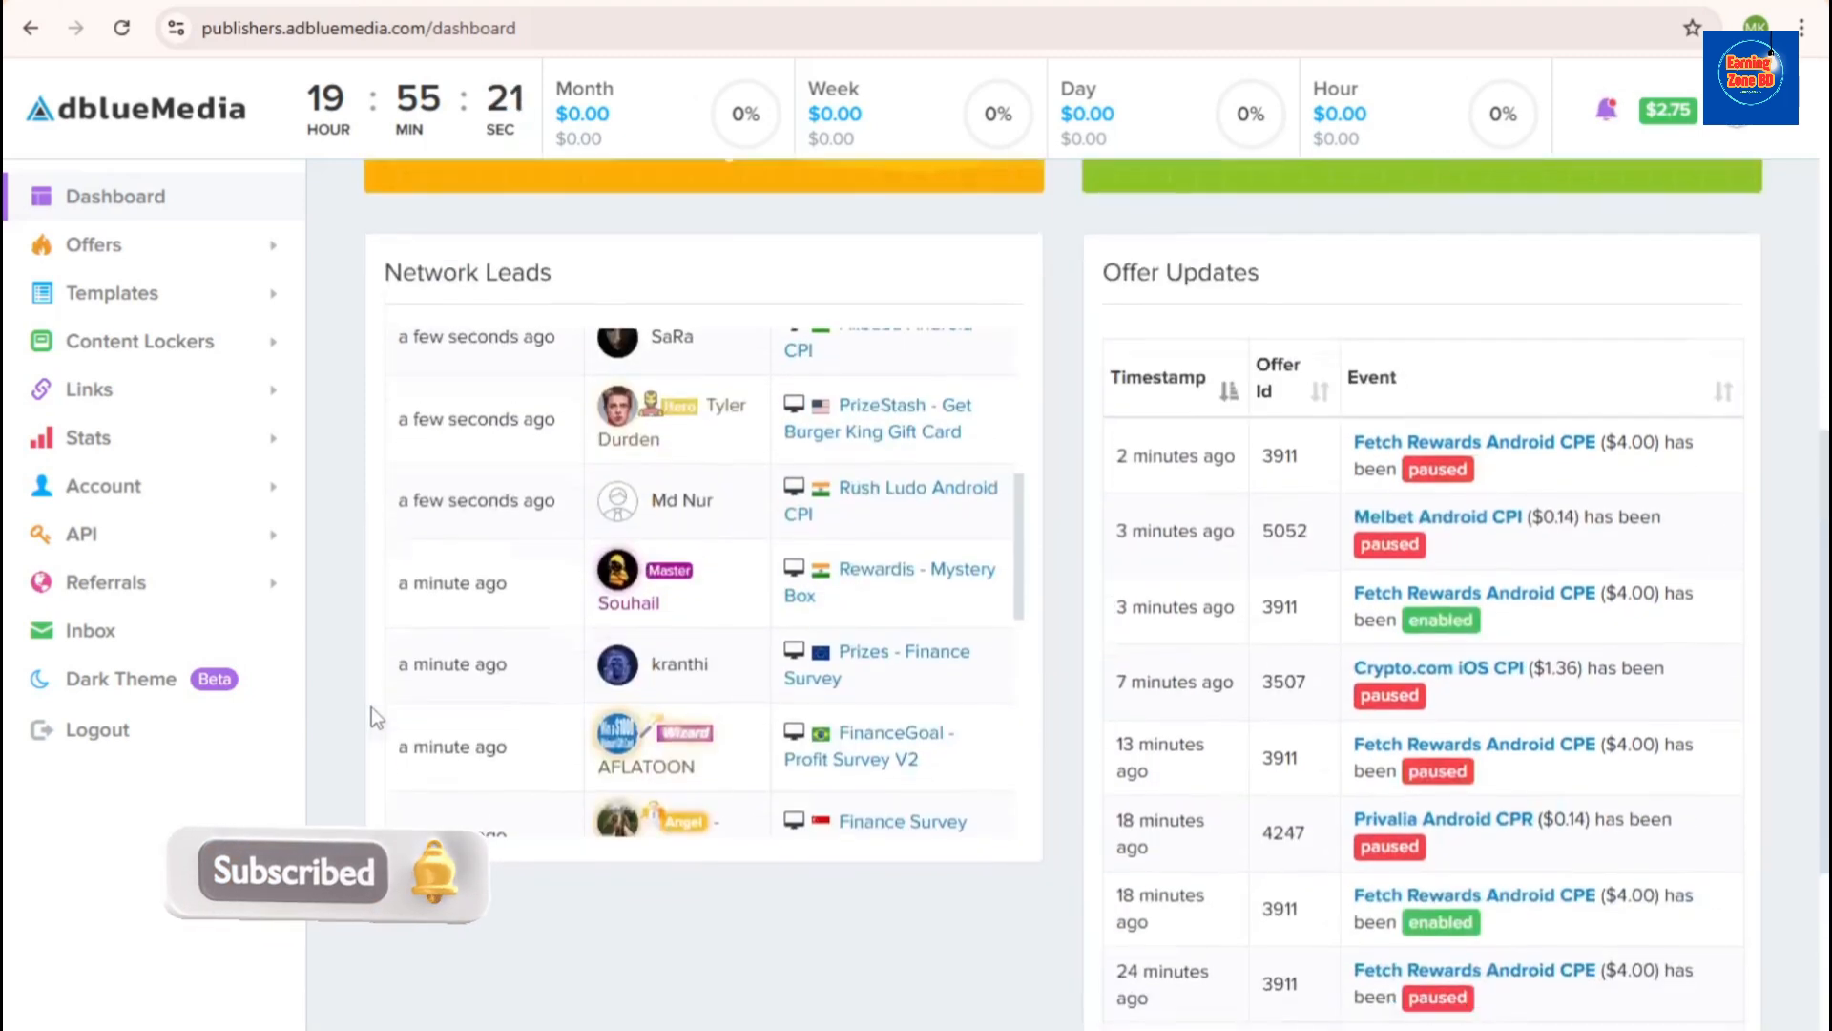
pyautogui.scroll(-3, 371, 708)
pyautogui.scroll(3, 341, 687)
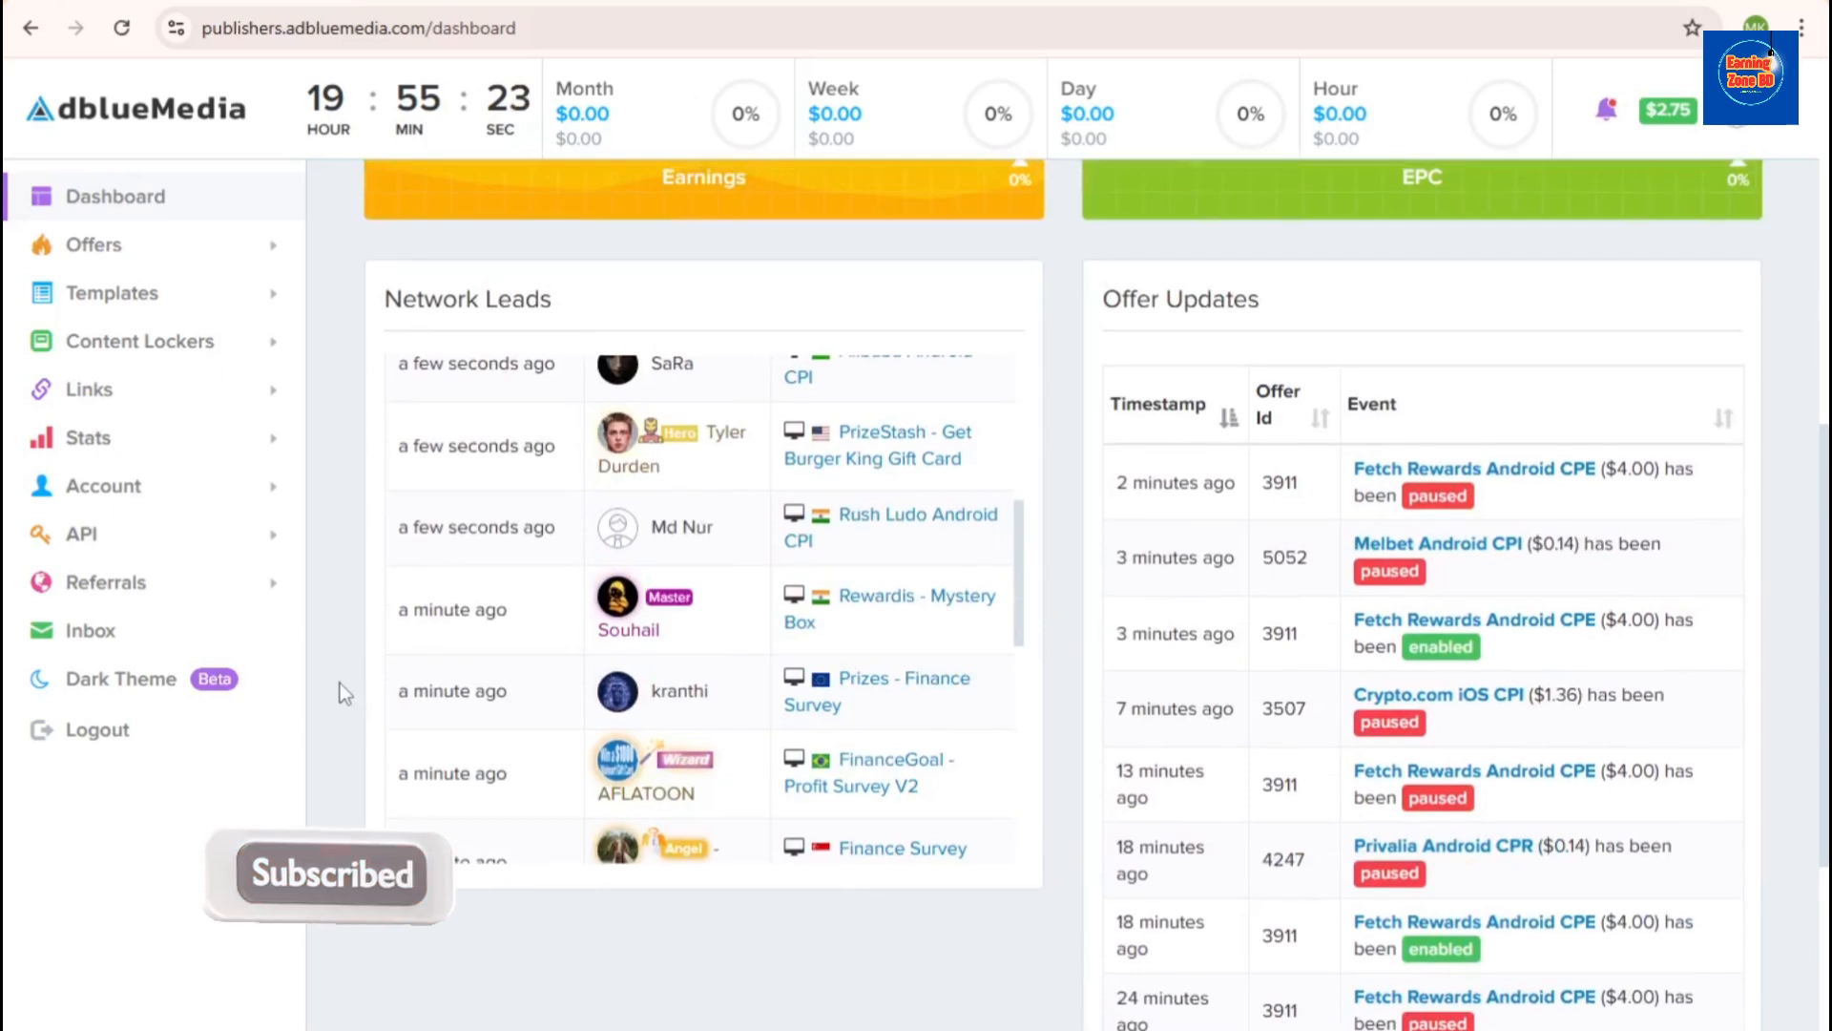
pyautogui.scroll(-4, 668, 694)
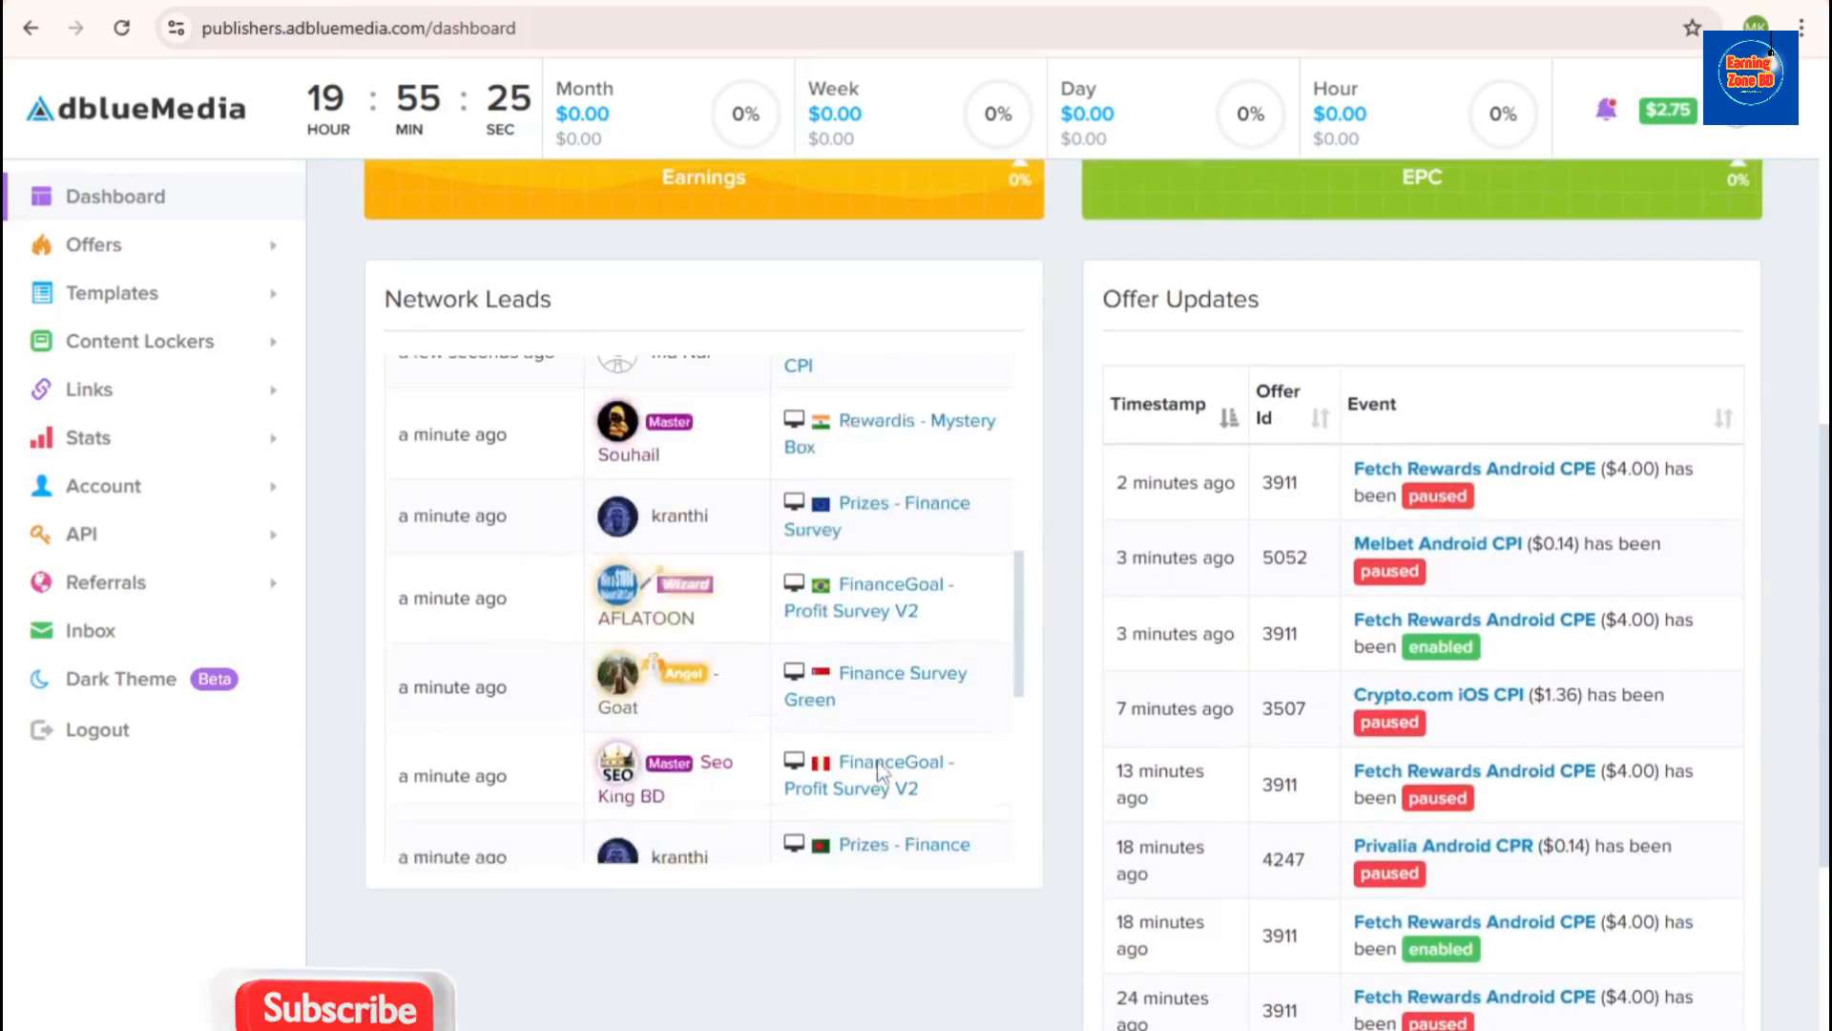
pyautogui.scroll(-4, 1298, 706)
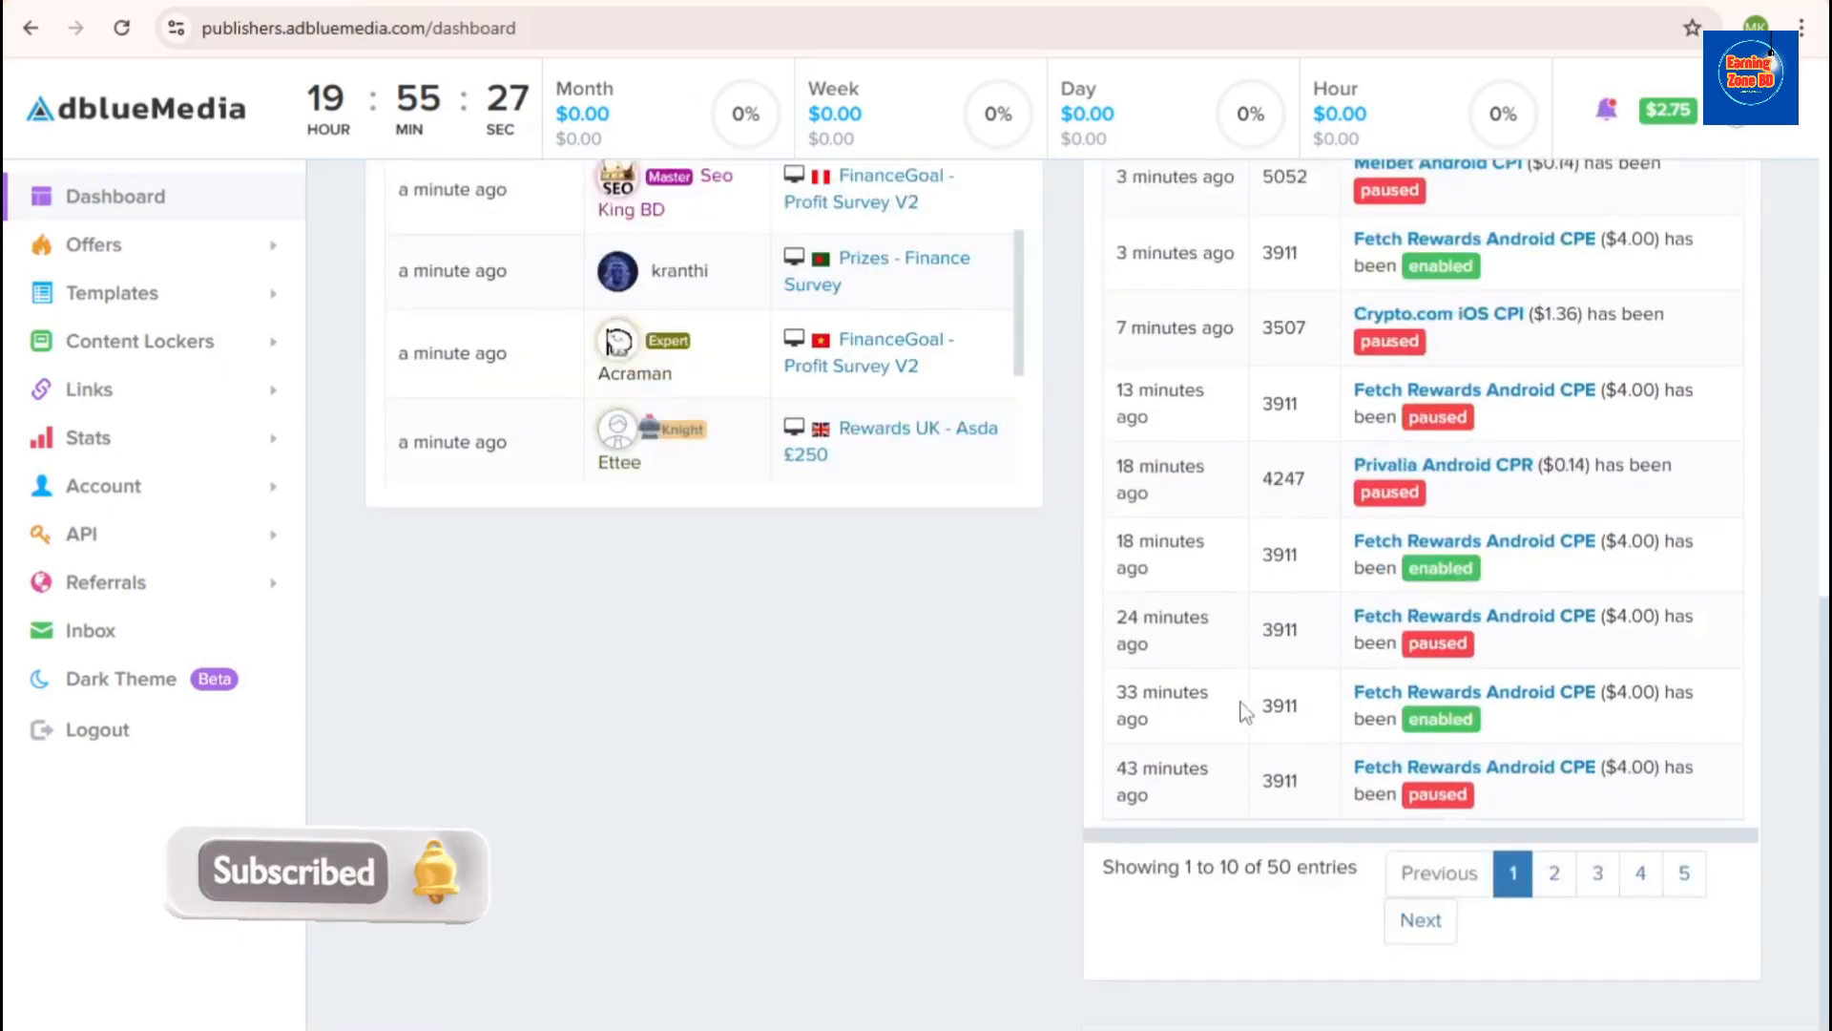
pyautogui.scroll(7, 282, 675)
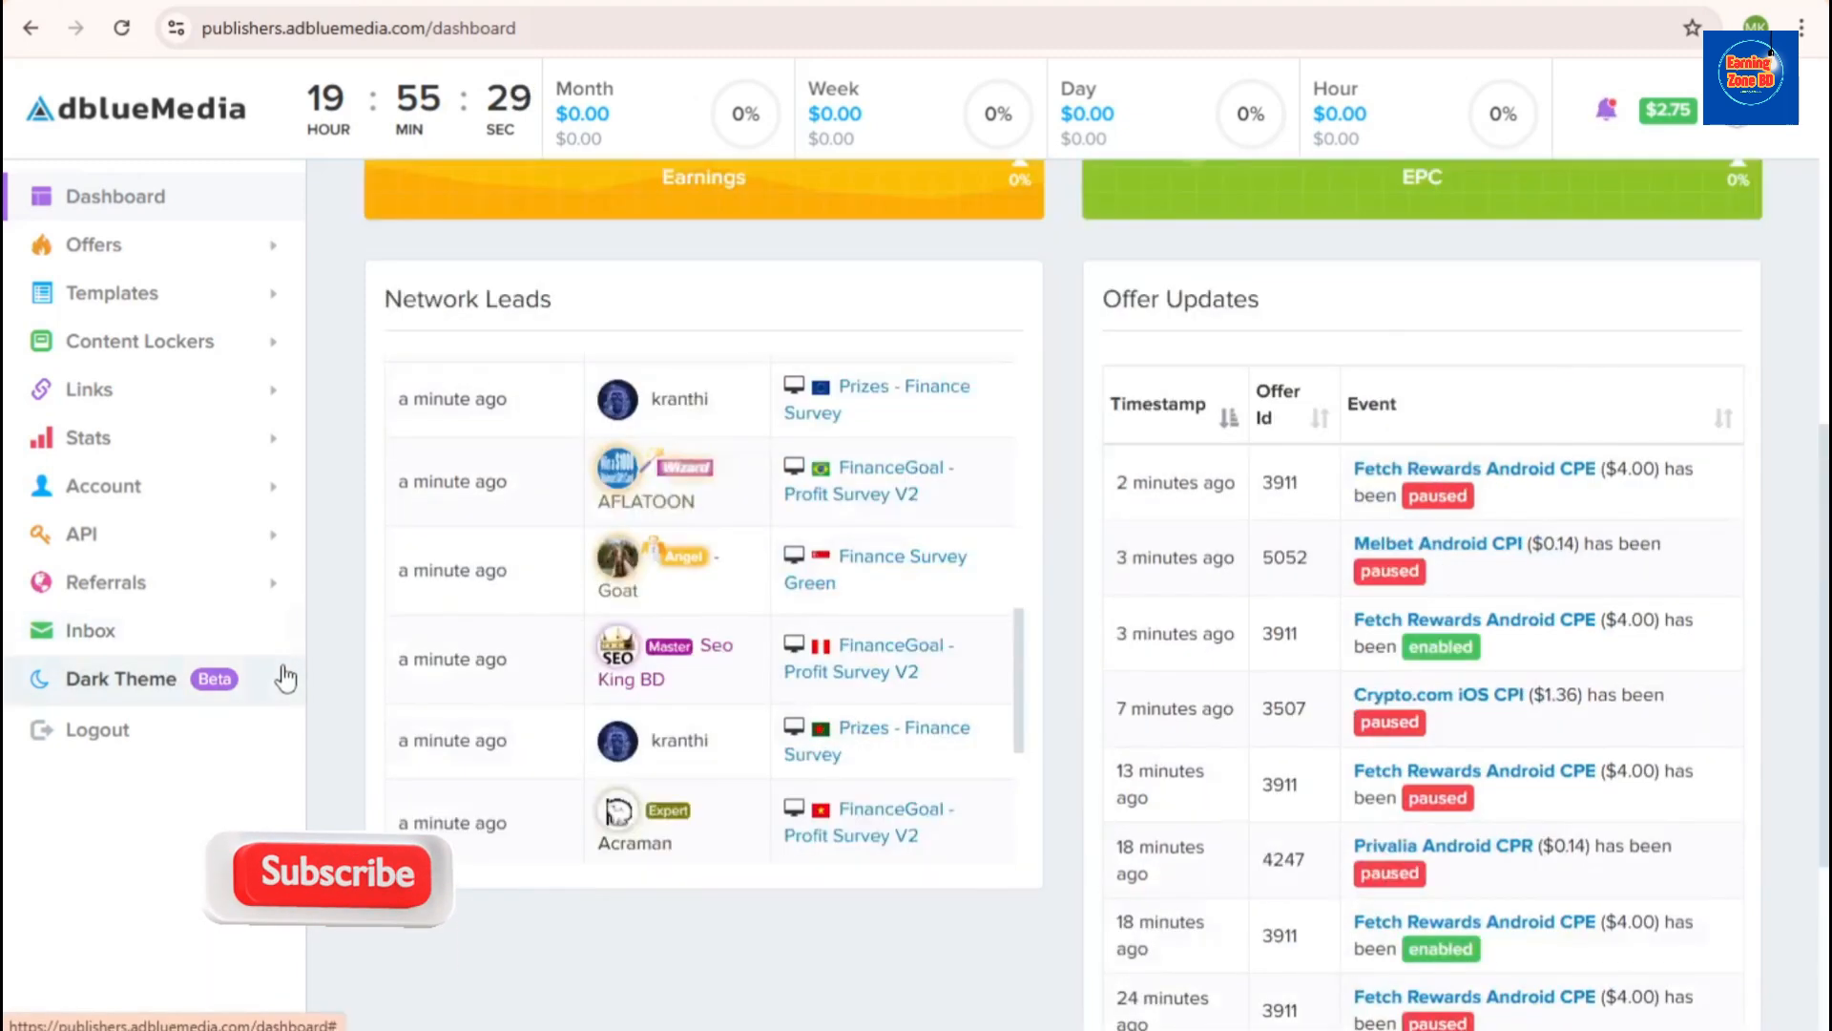
pyautogui.scroll(-5, 1183, 714)
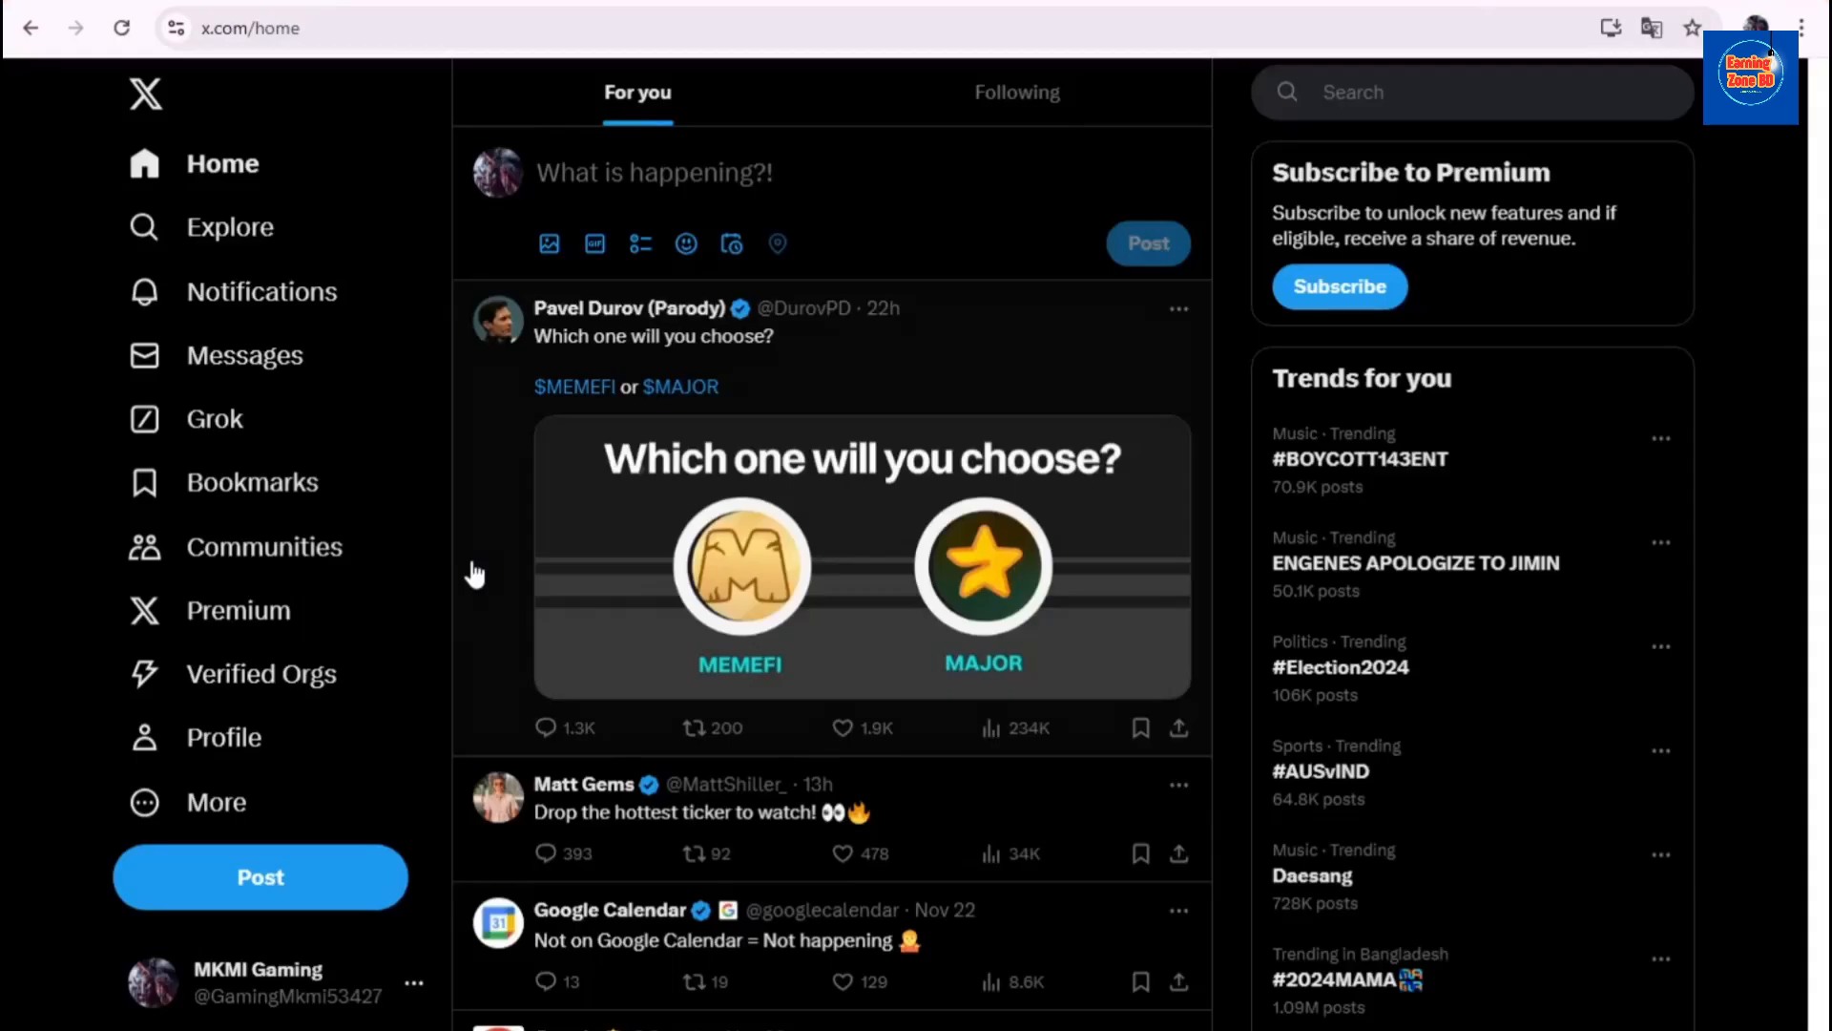
pyautogui.scroll(-5, 468, 620)
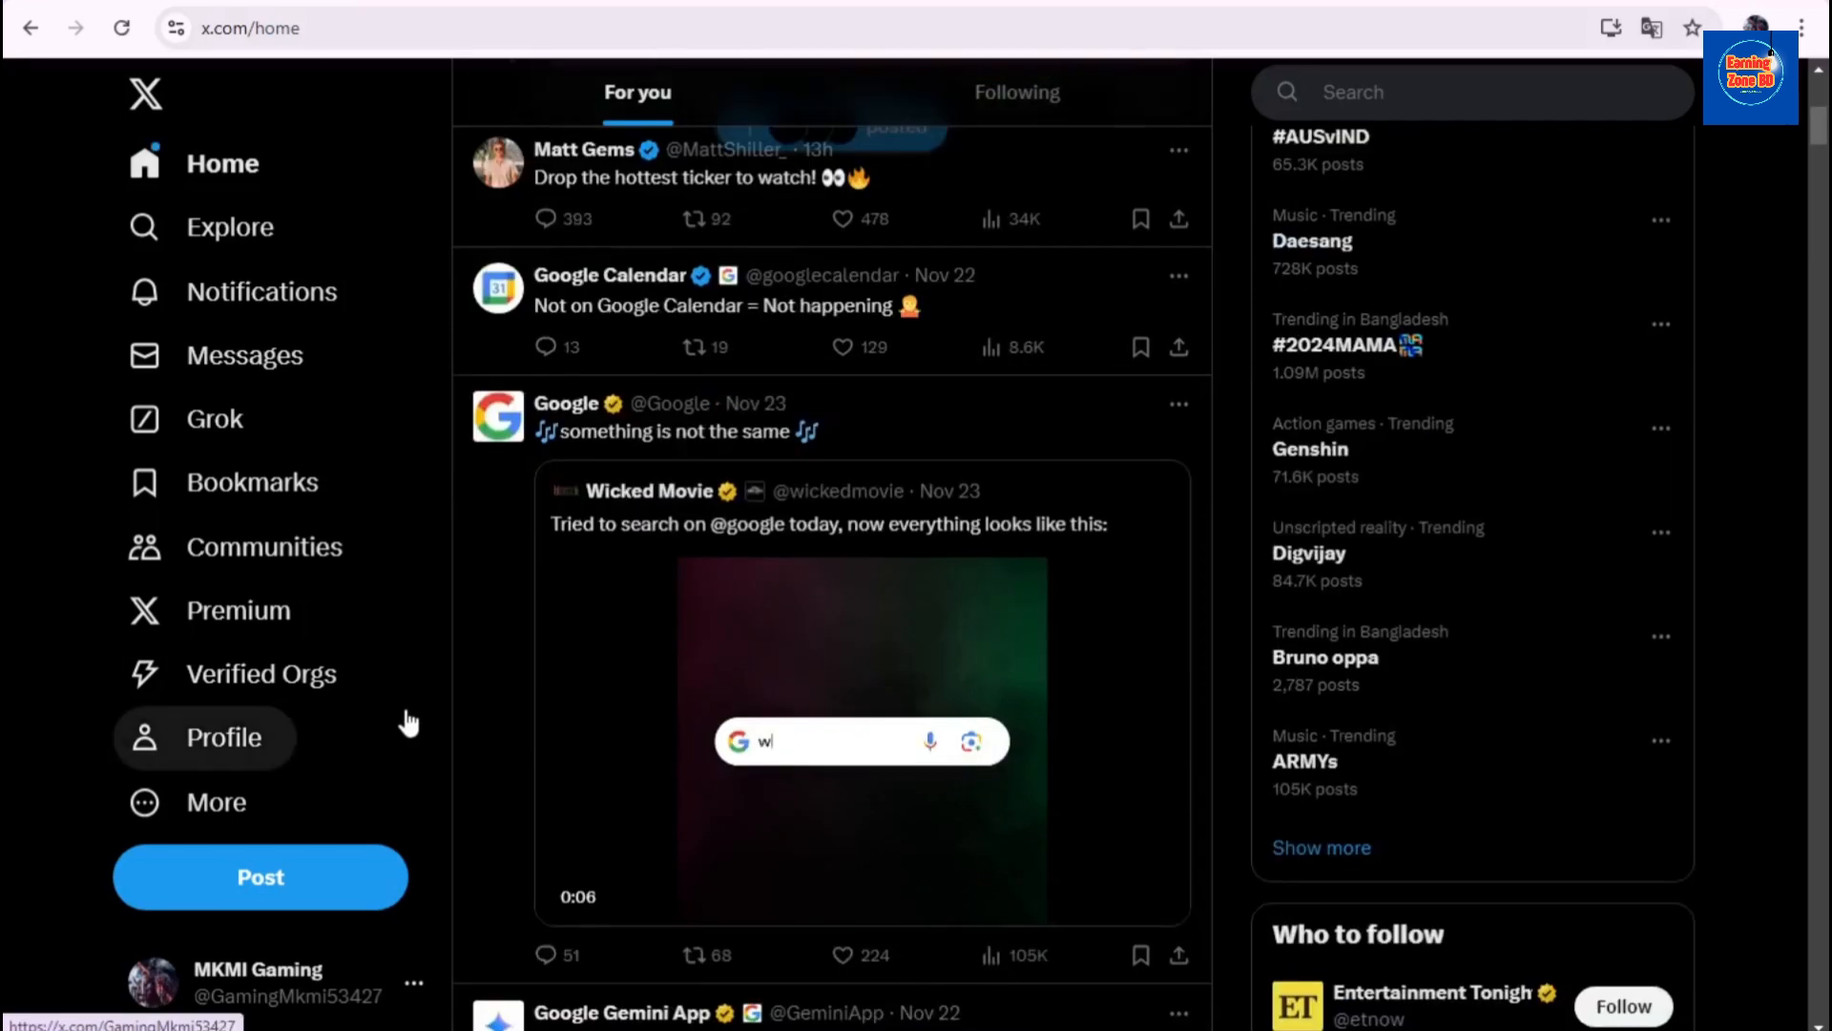
pyautogui.scroll(6, 408, 716)
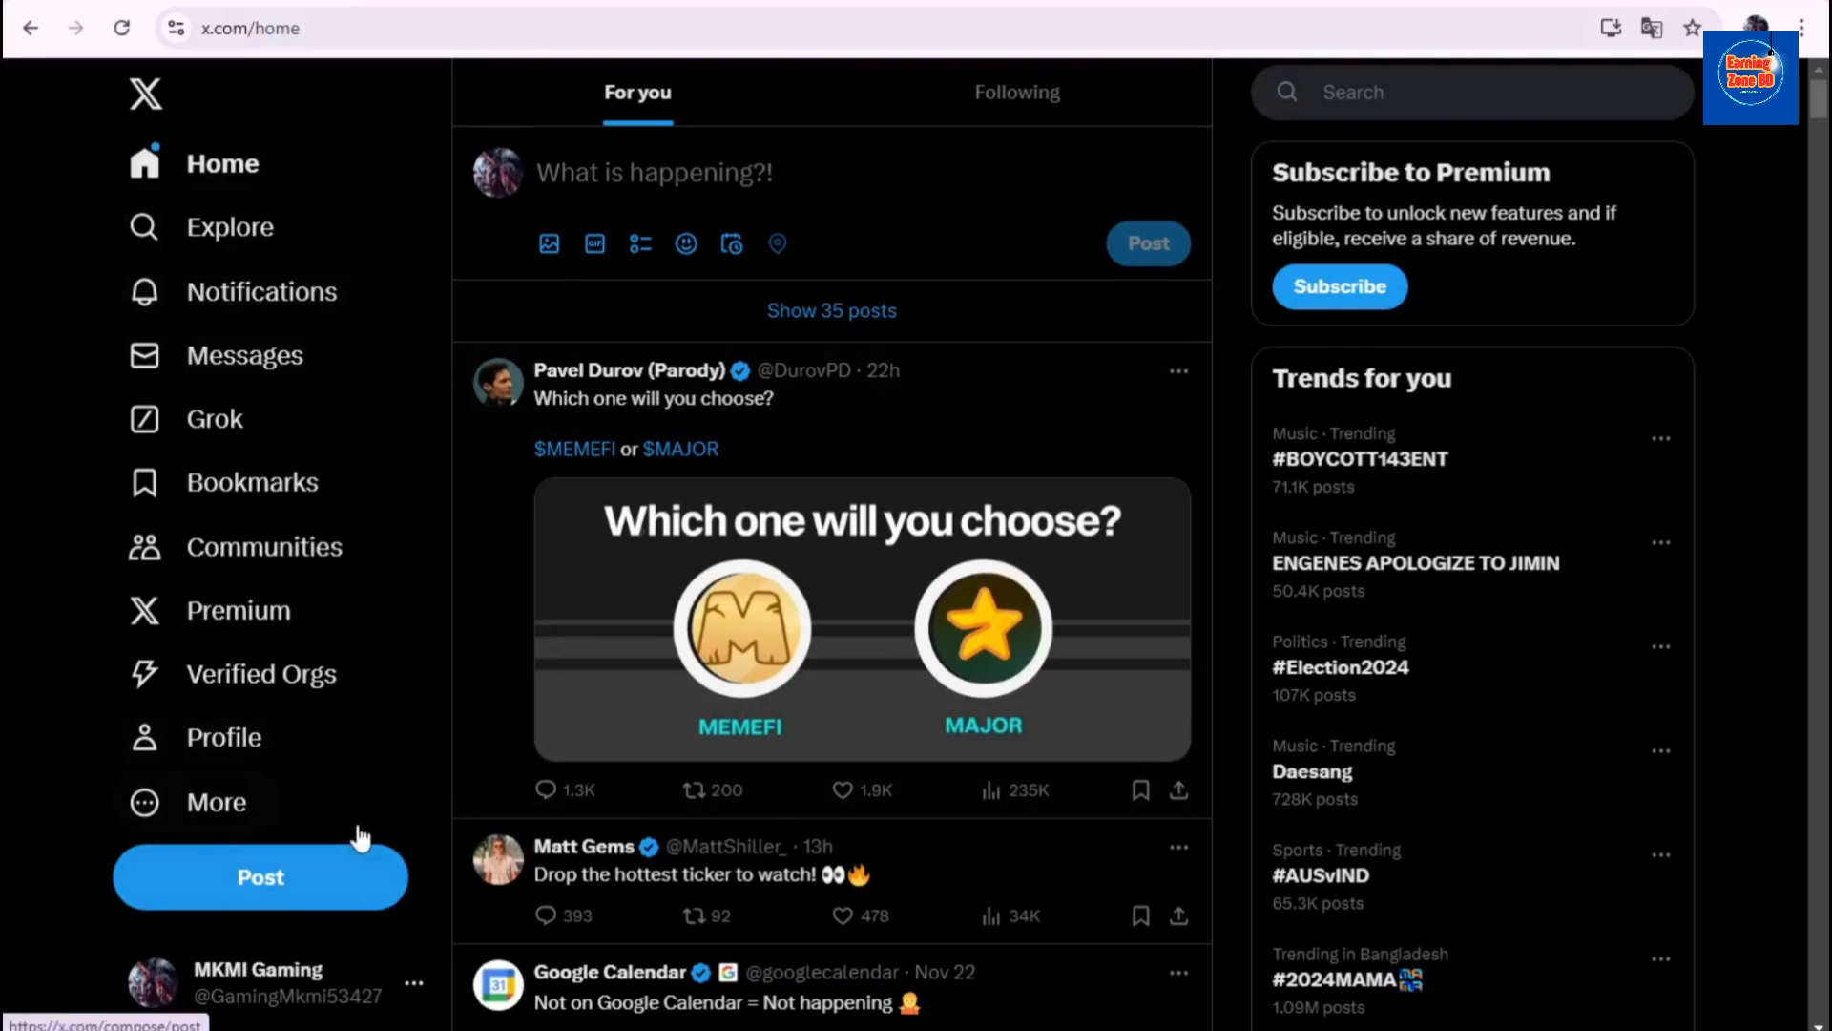
# - Start a new X post with the cursor in the 'What is happening?!' text box
pyautogui.click(278, 895)
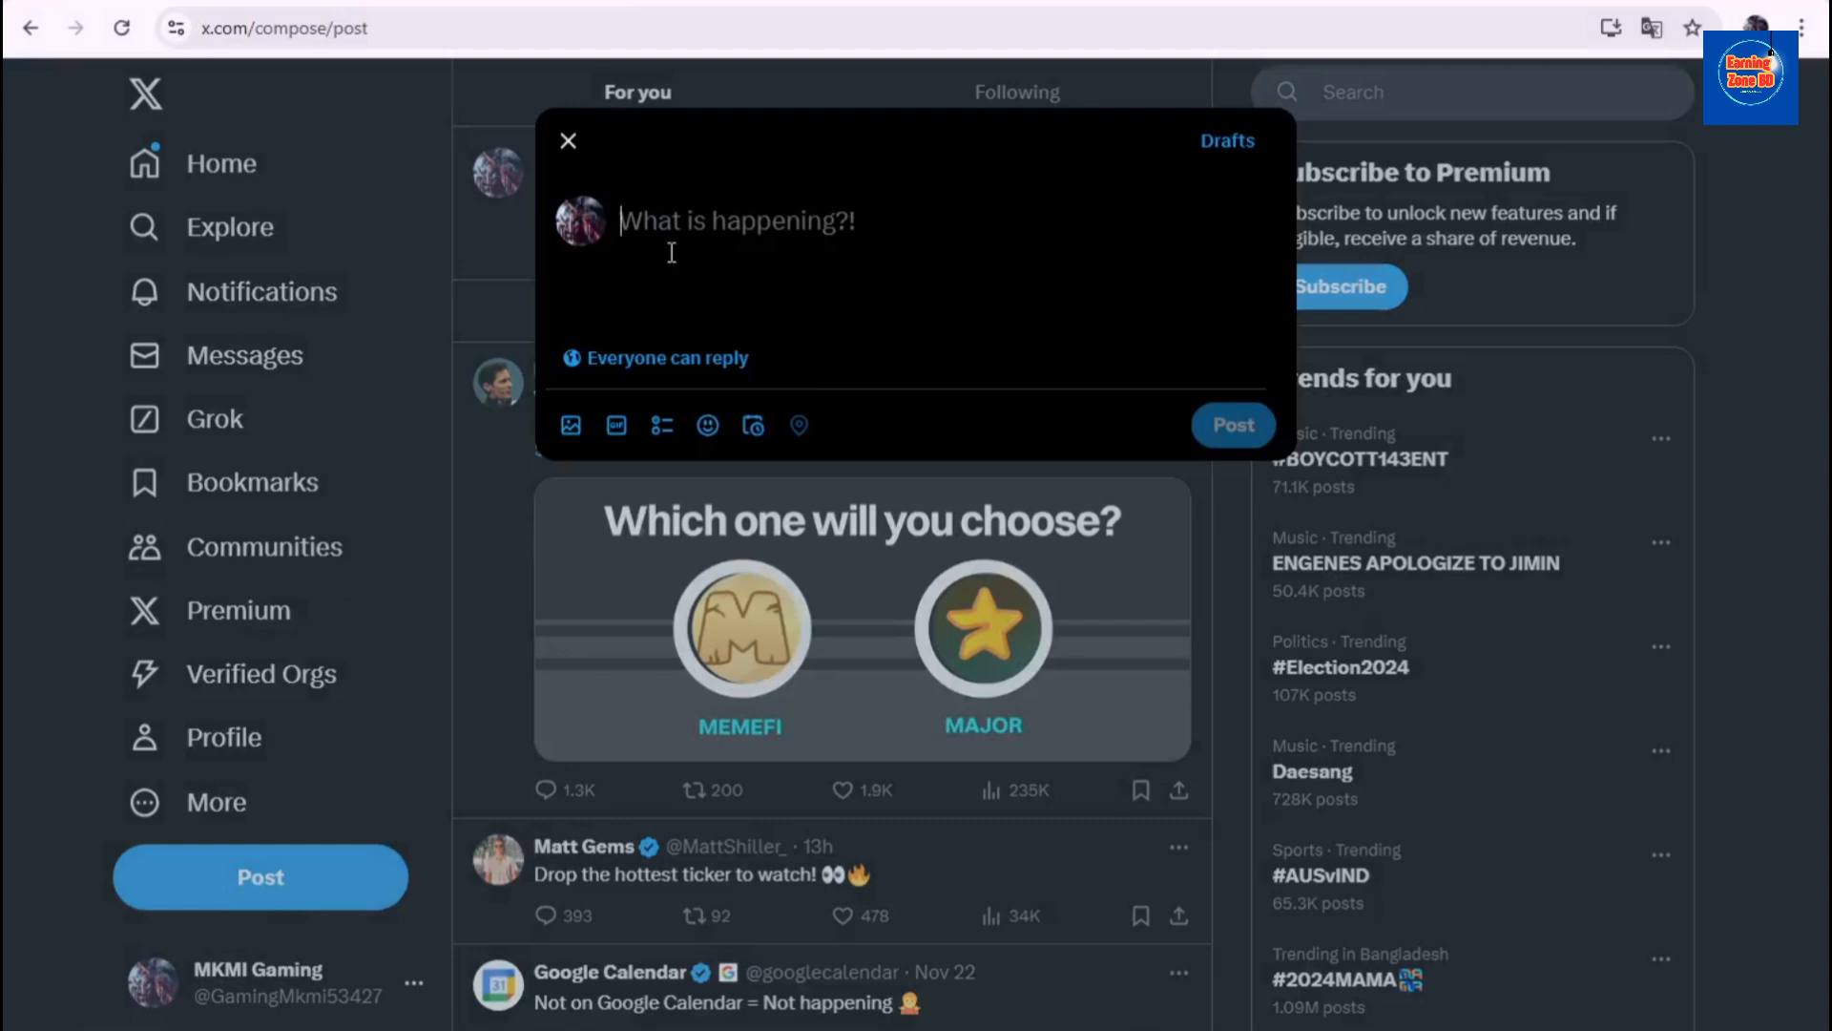
pyautogui.click(660, 229)
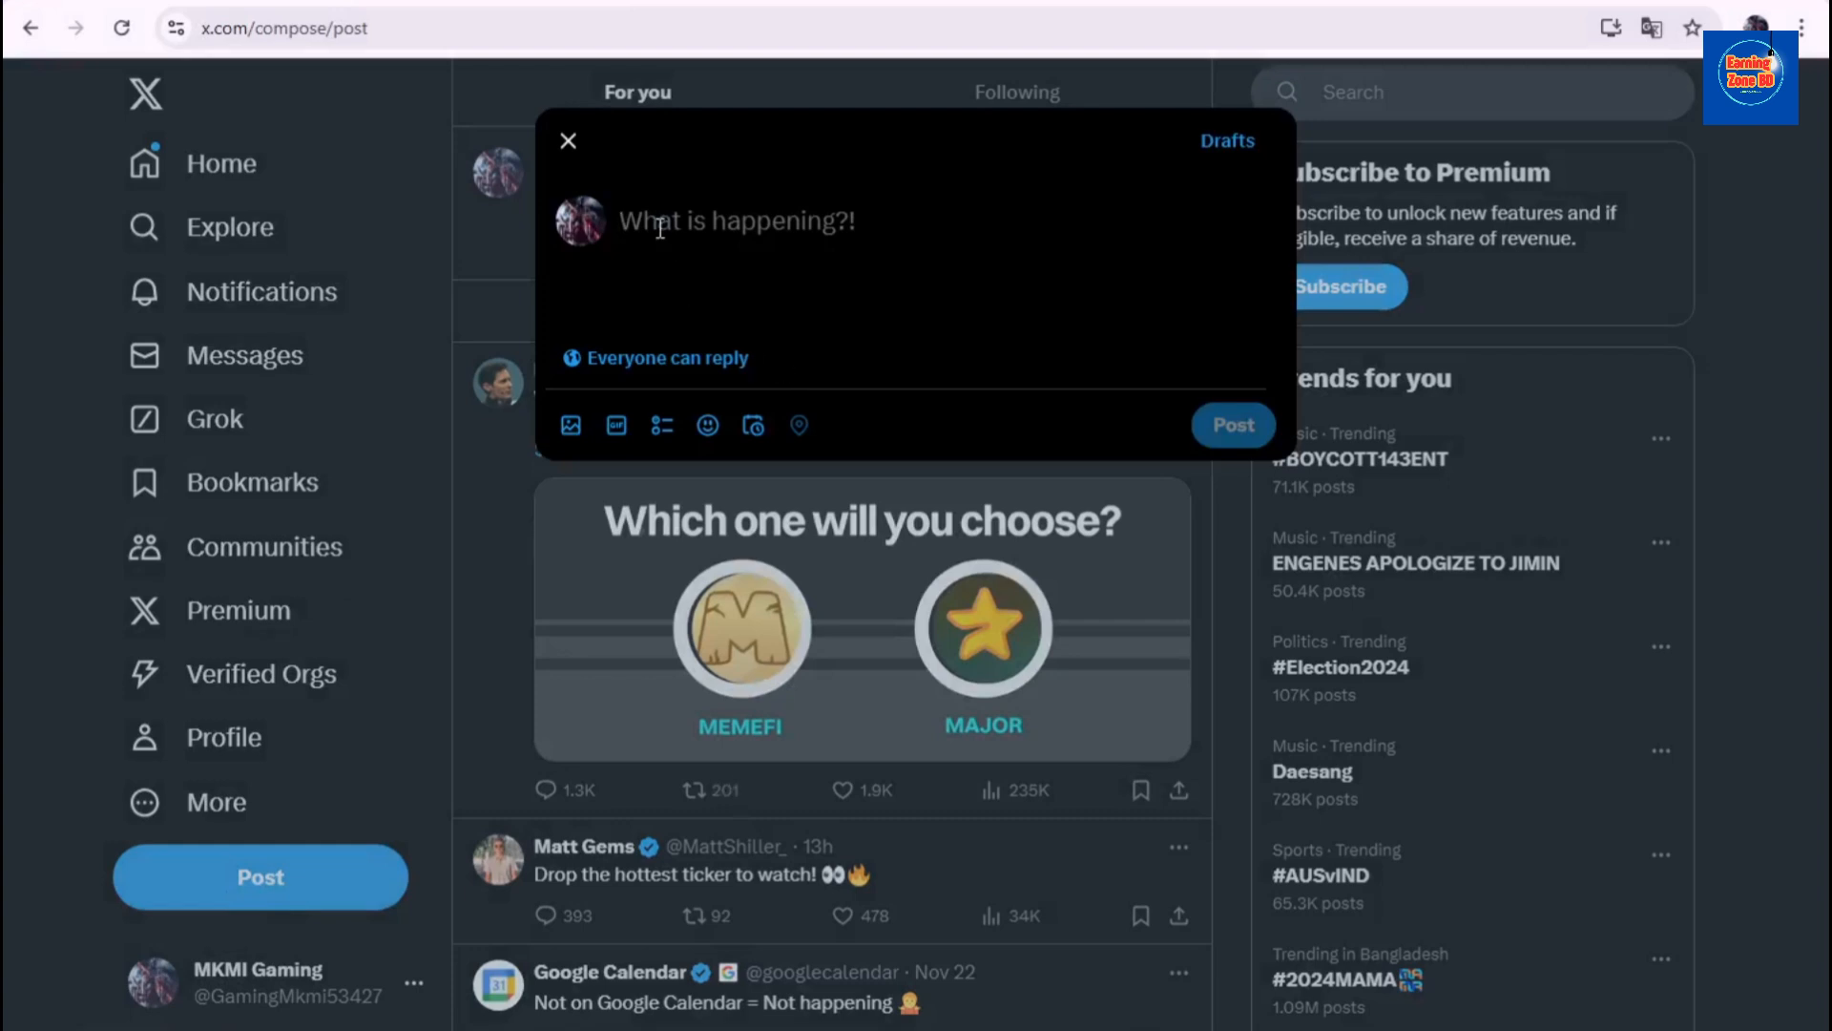
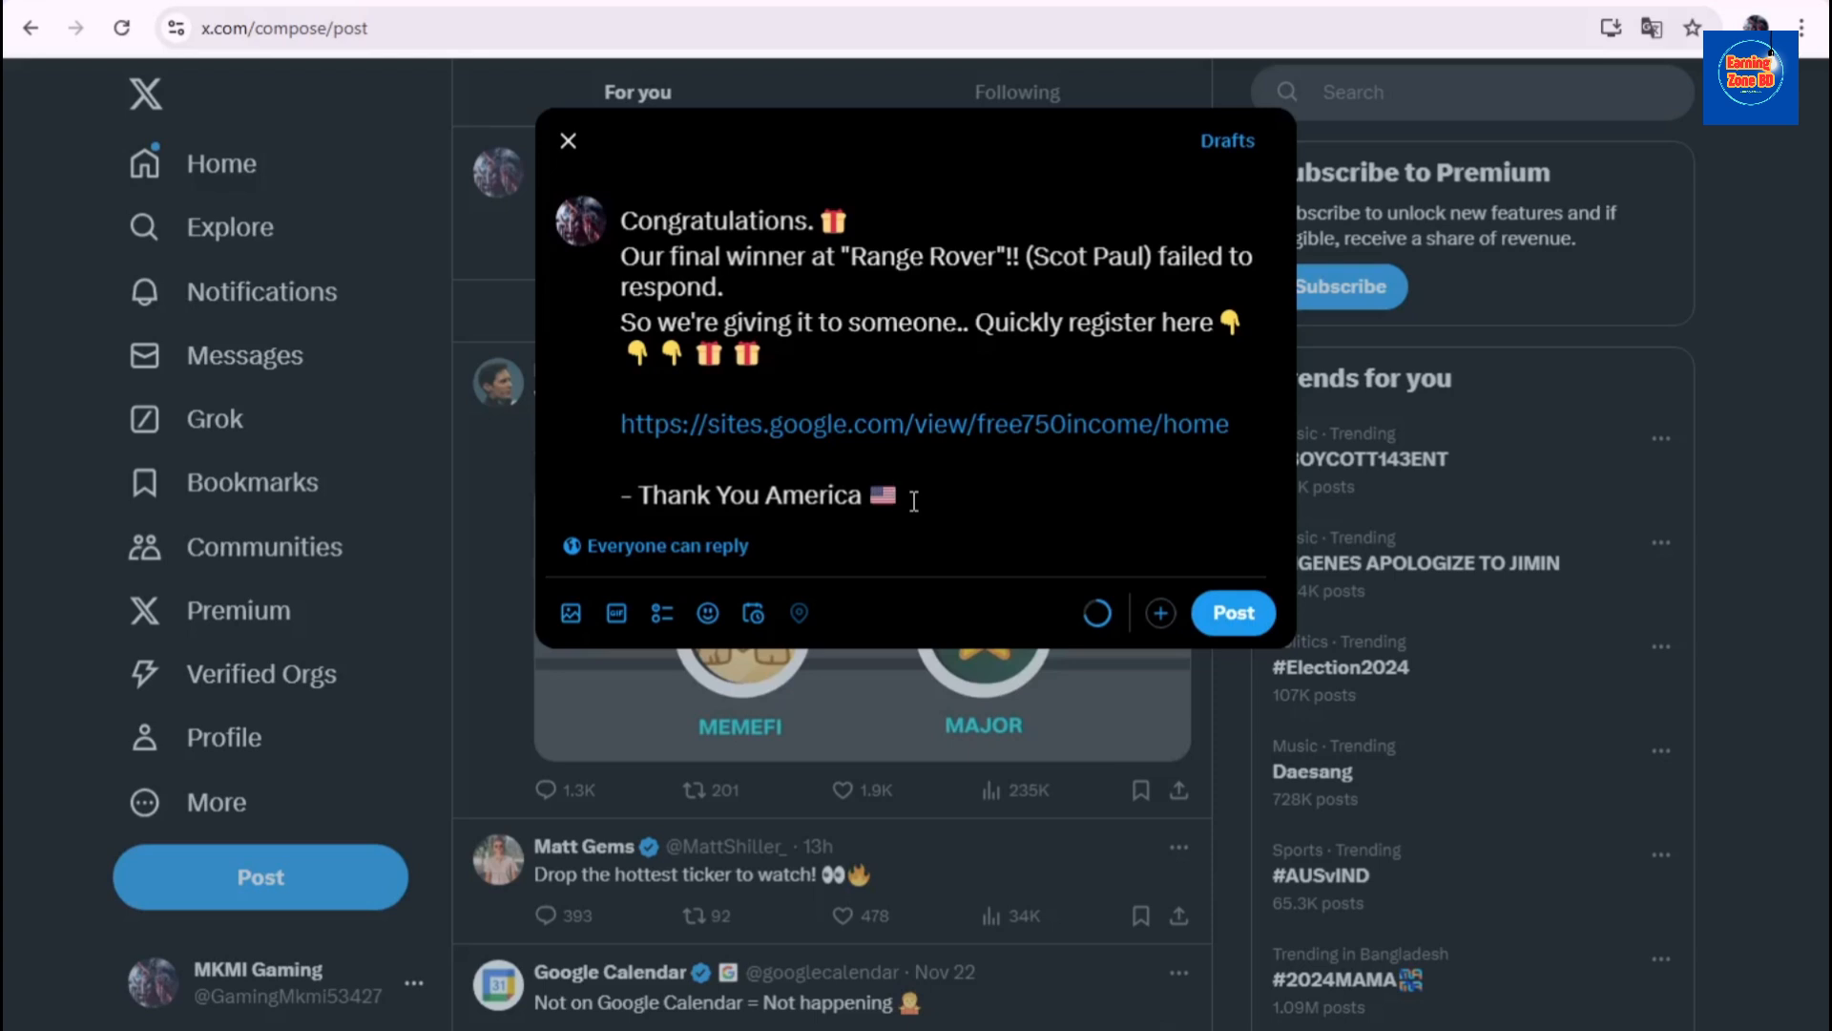
# - Add an empty line below the 'Thank You America' sign-off in the X post
pyautogui.press('Return')
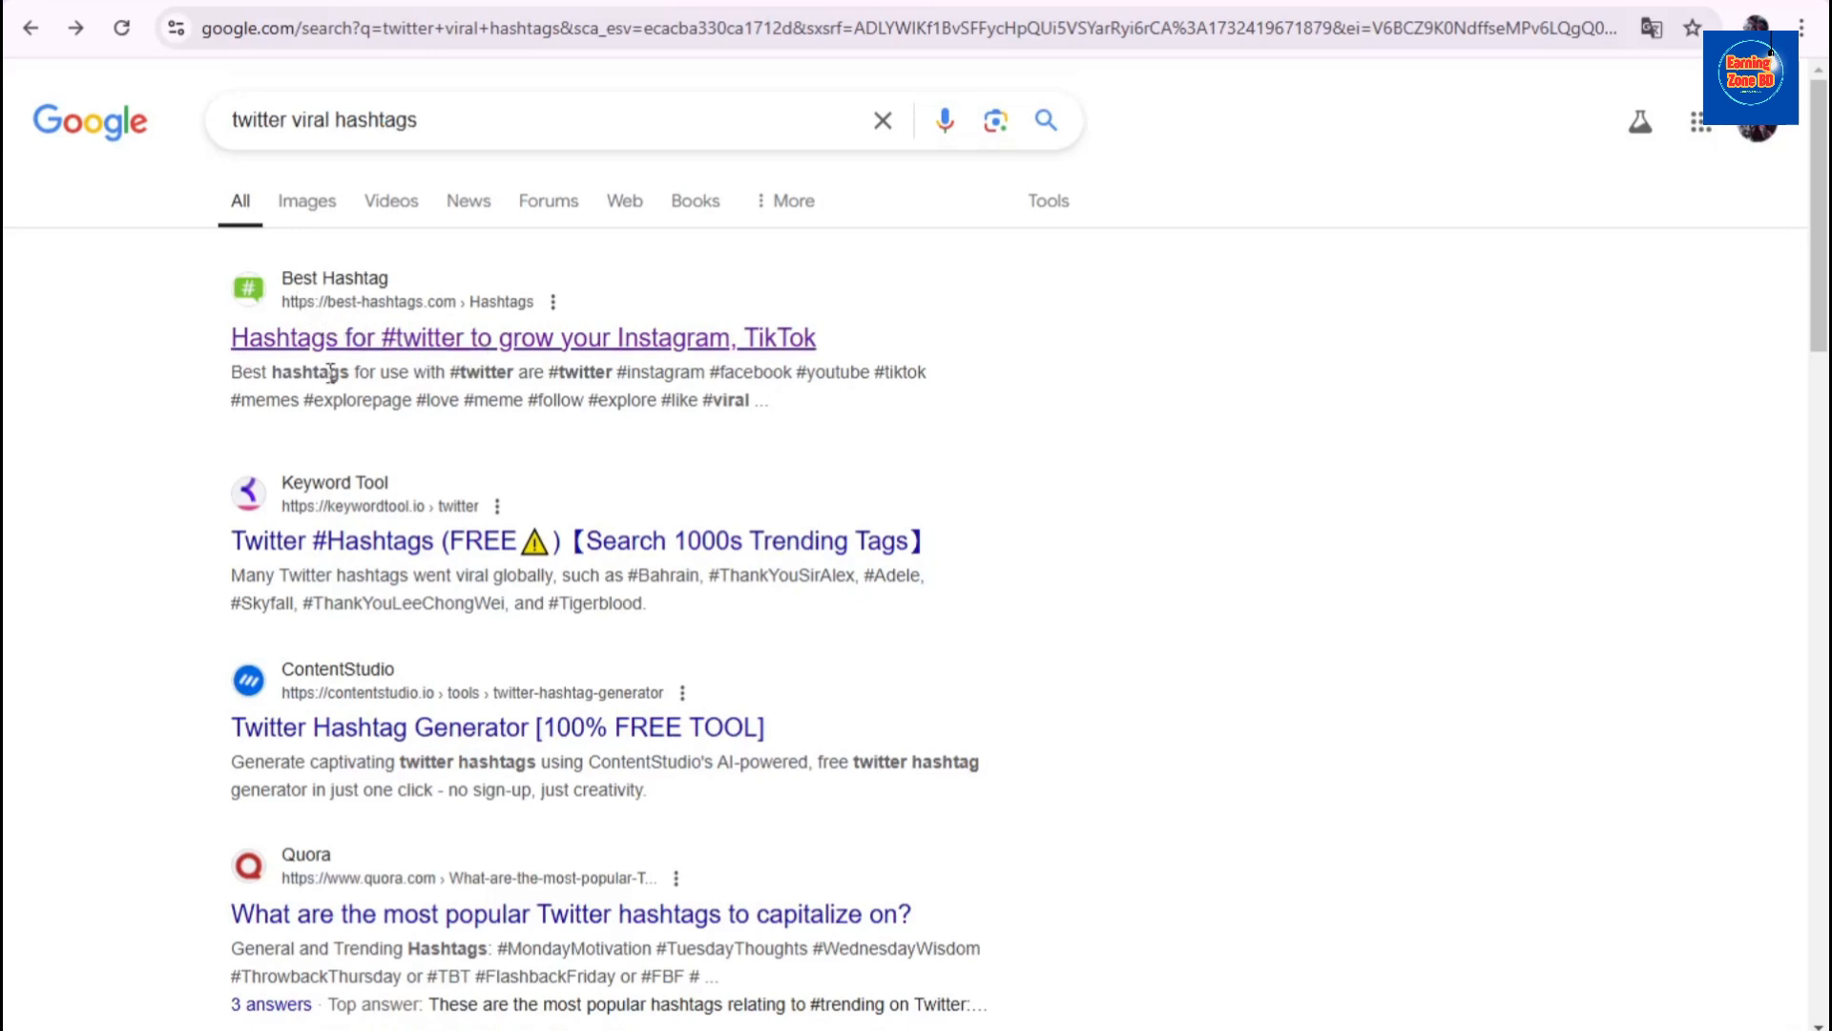
# - Open the best-hashtags.com result and copy its first set of best #twitter hashtags
pyautogui.click(306, 340)
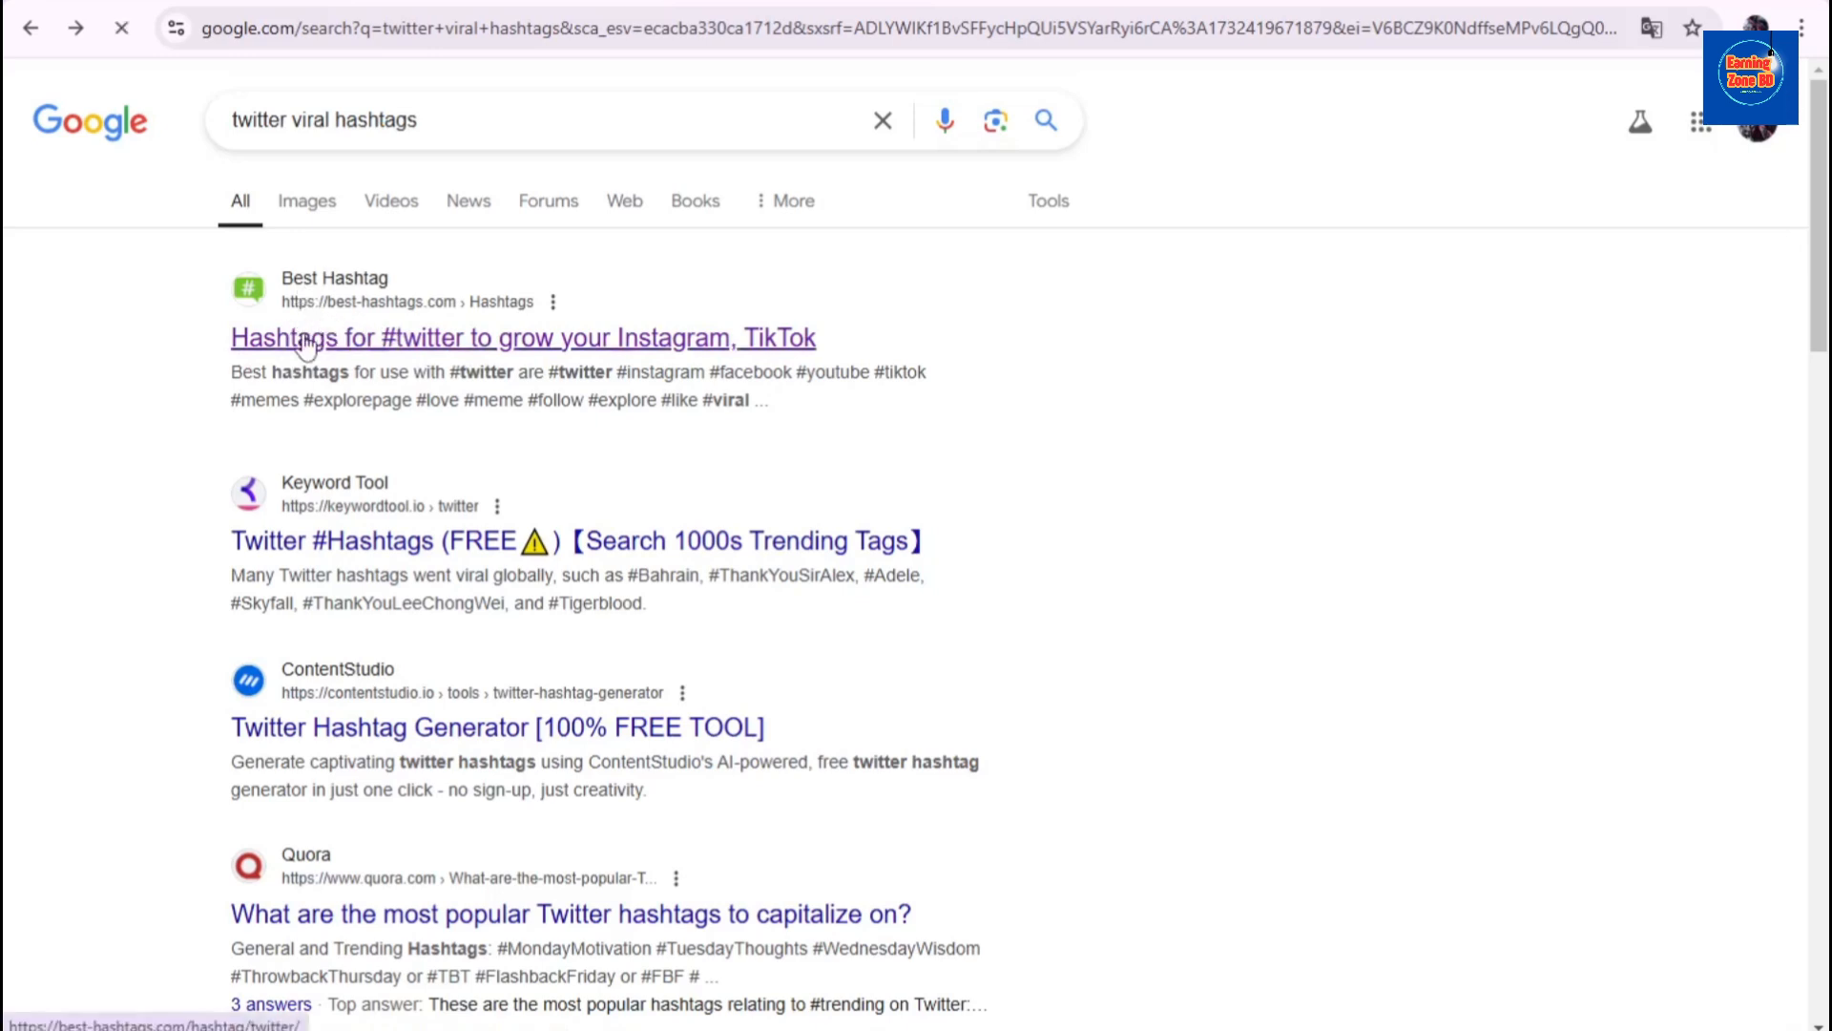
pyautogui.scroll(-5, 343, 483)
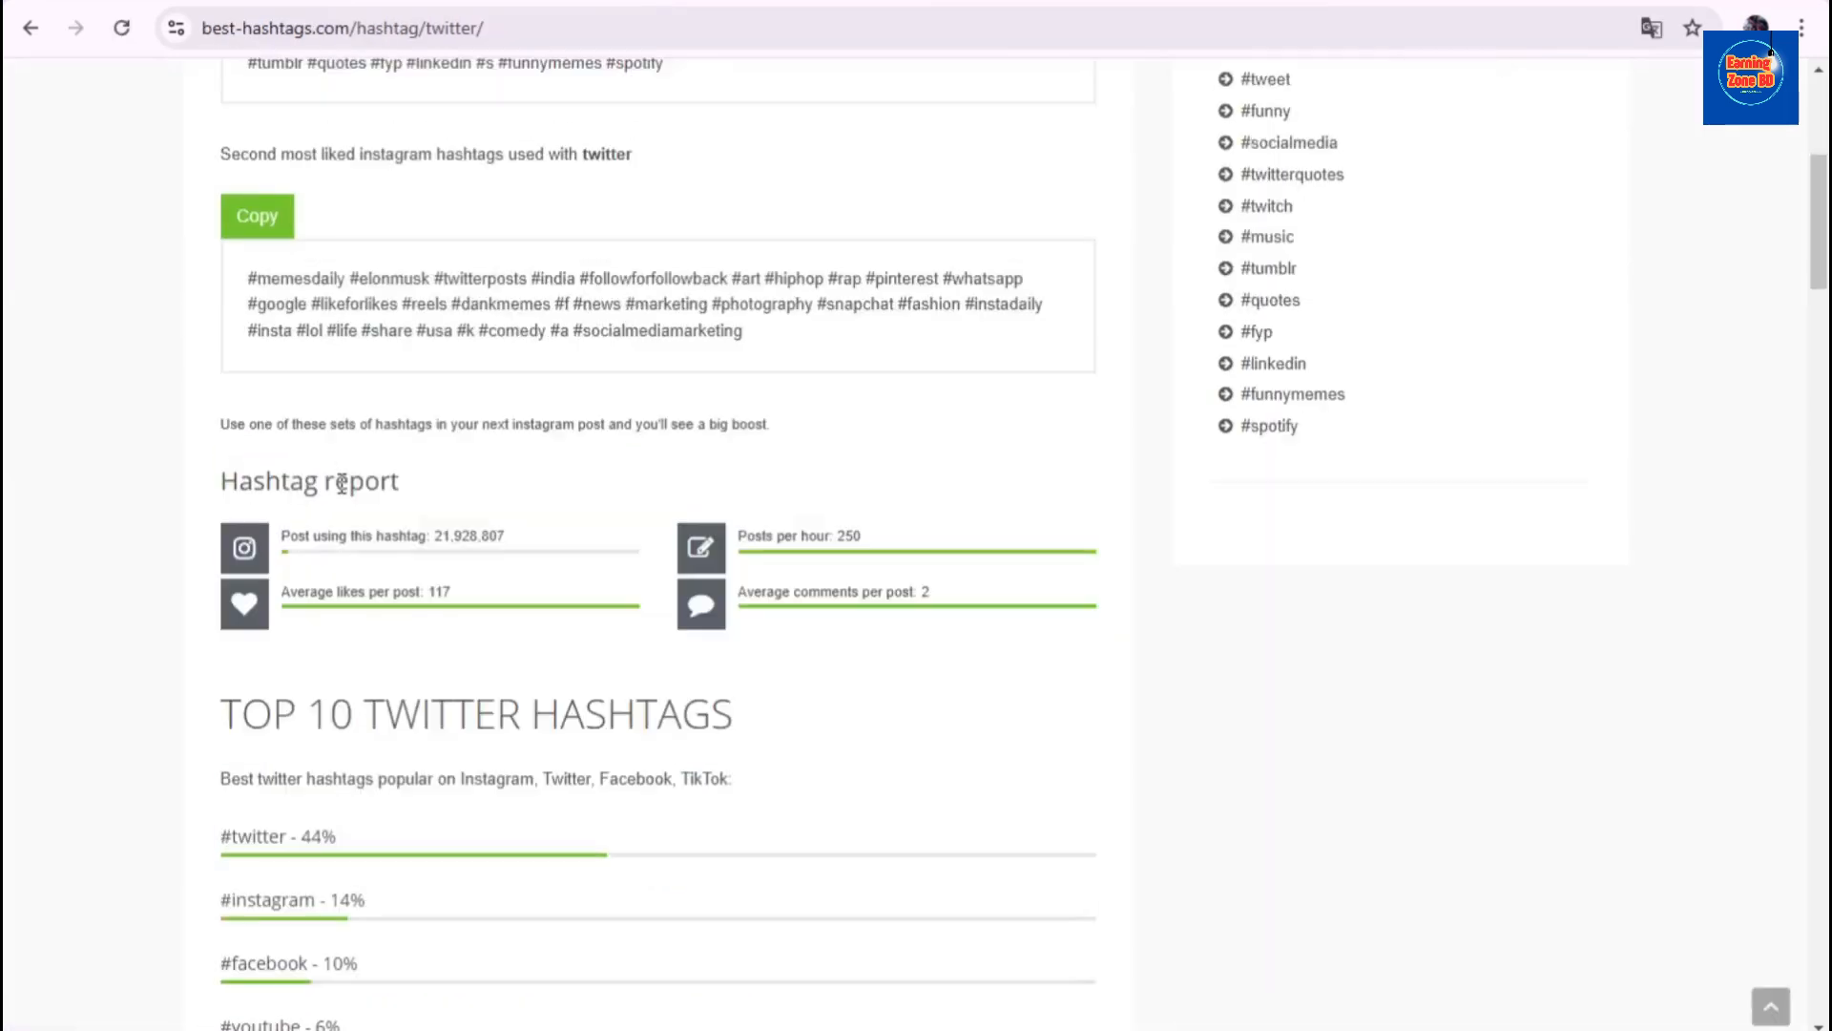
pyautogui.scroll(6, 342, 483)
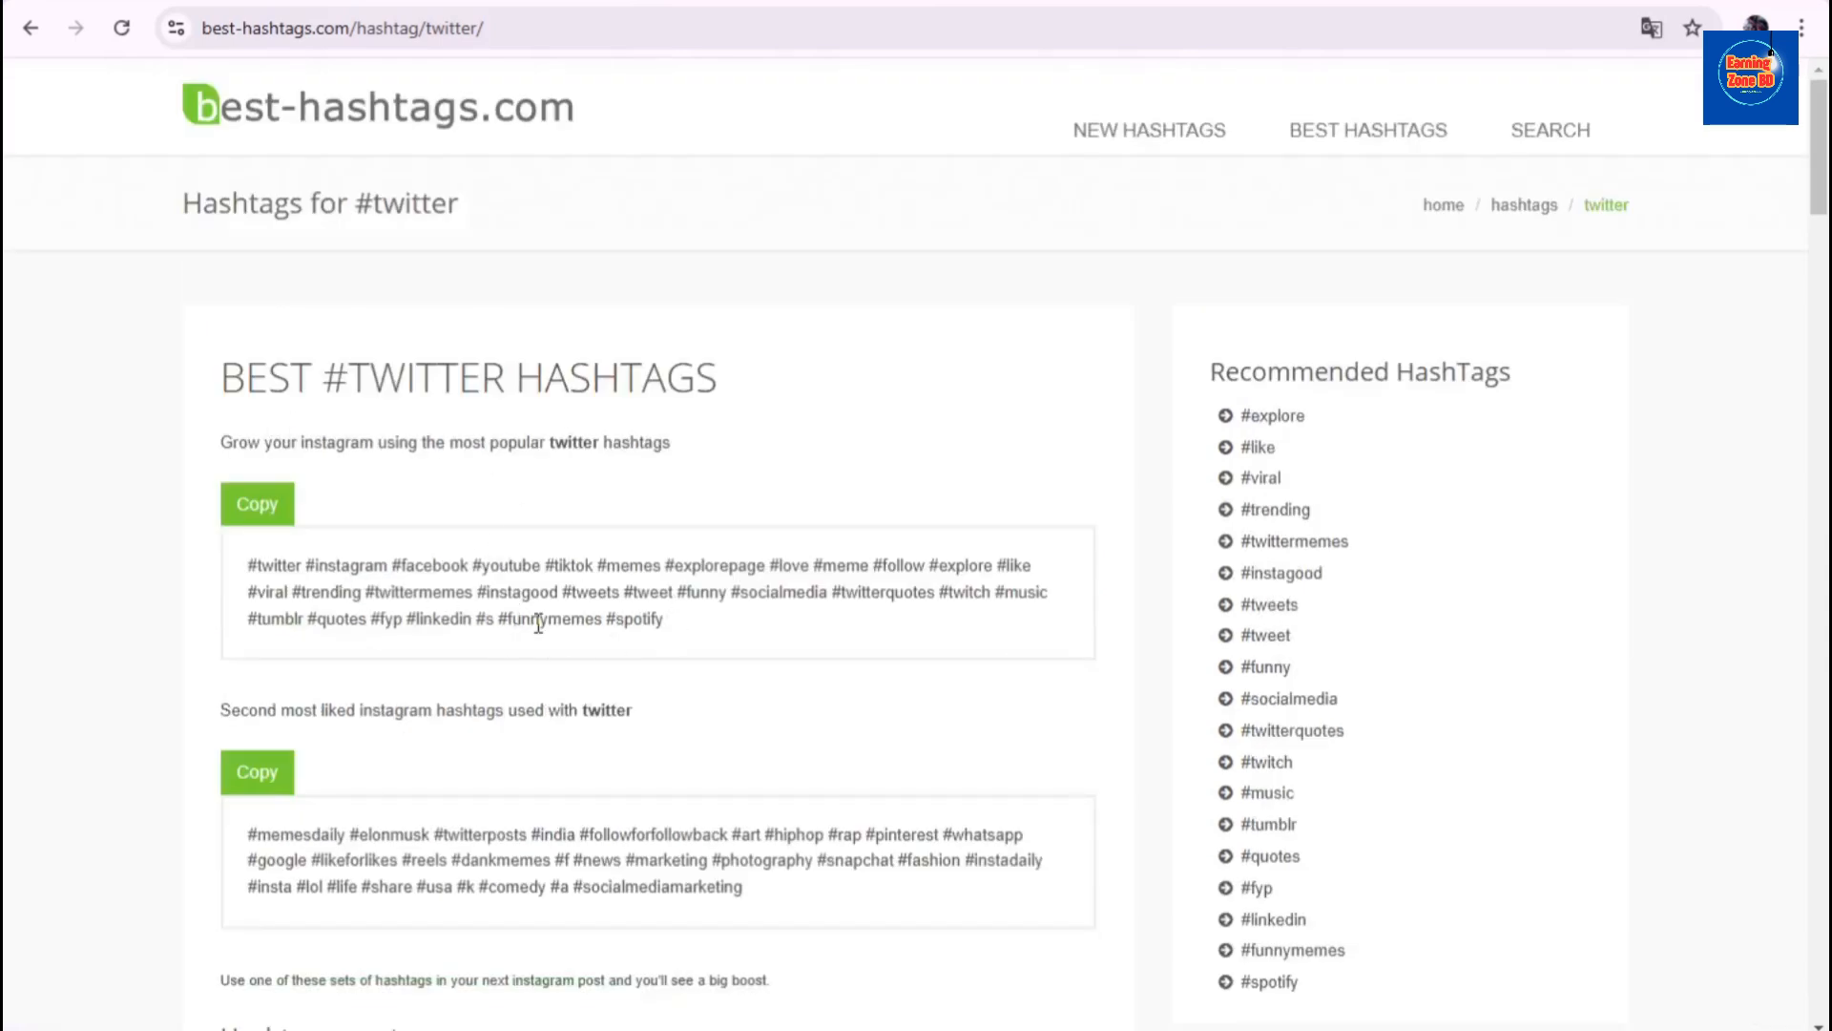
pyautogui.scroll(-4, 477, 668)
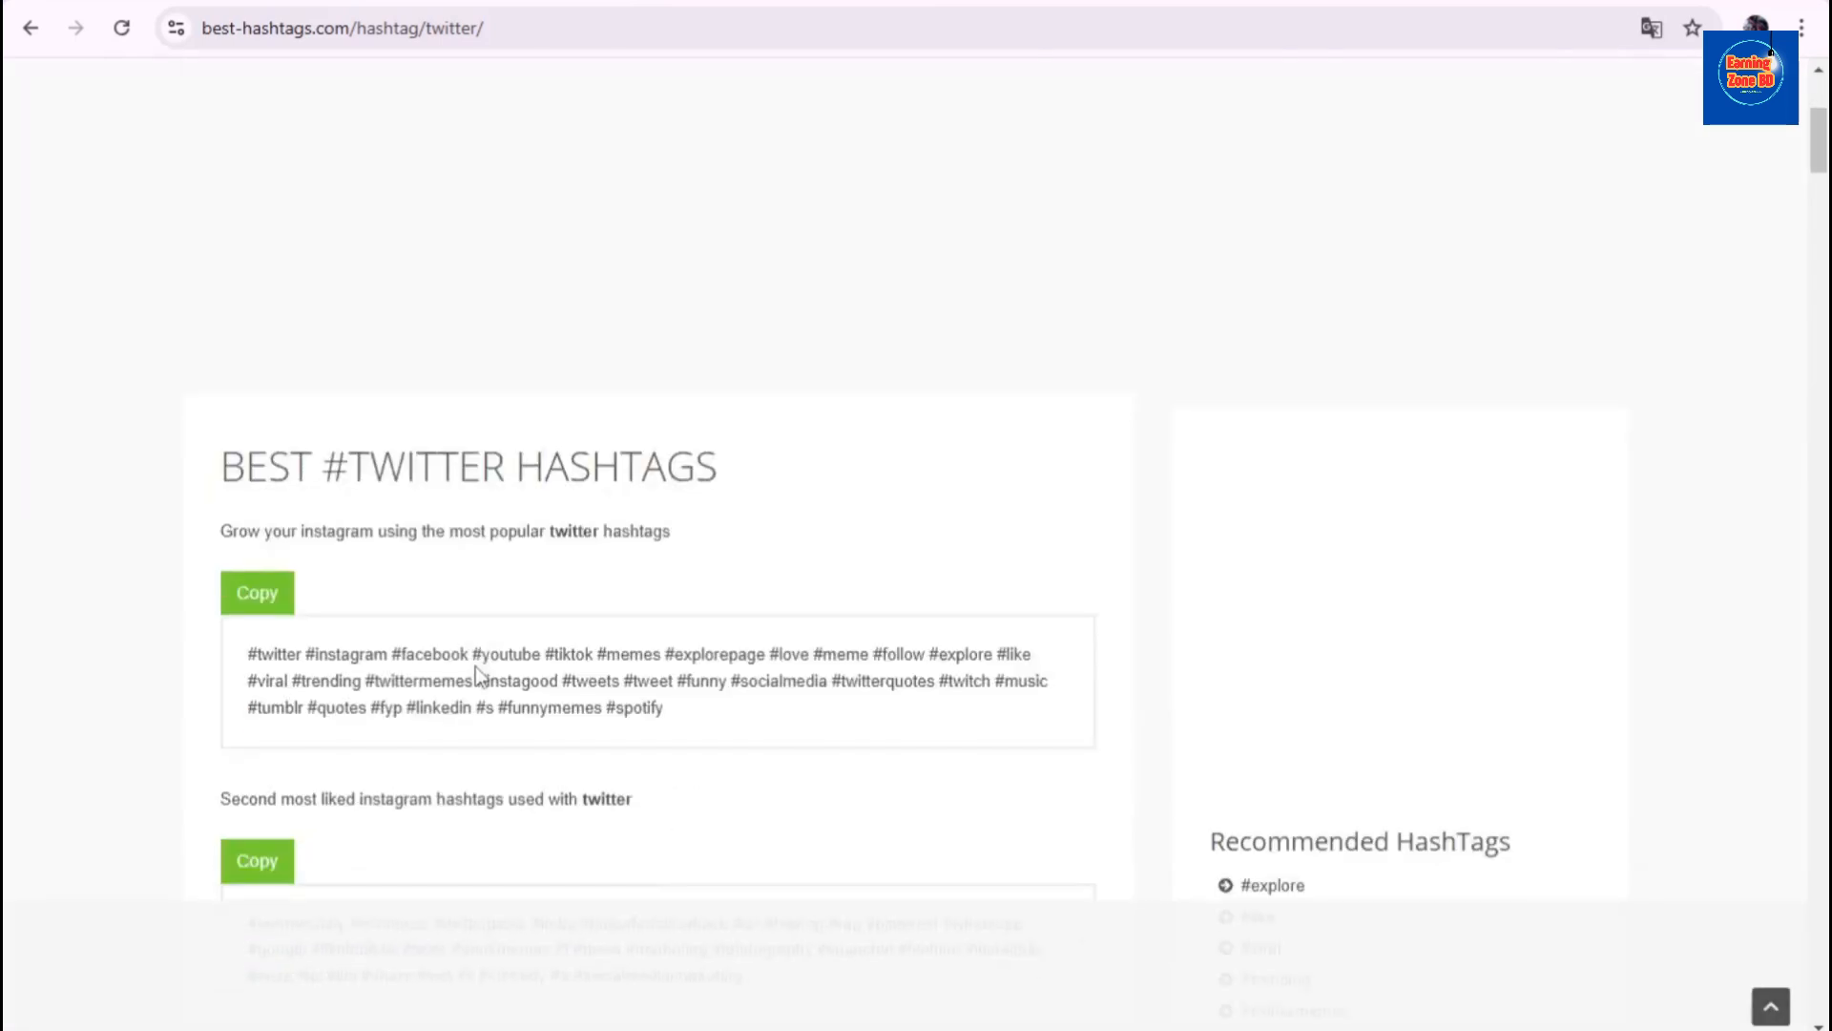
pyautogui.click(256, 597)
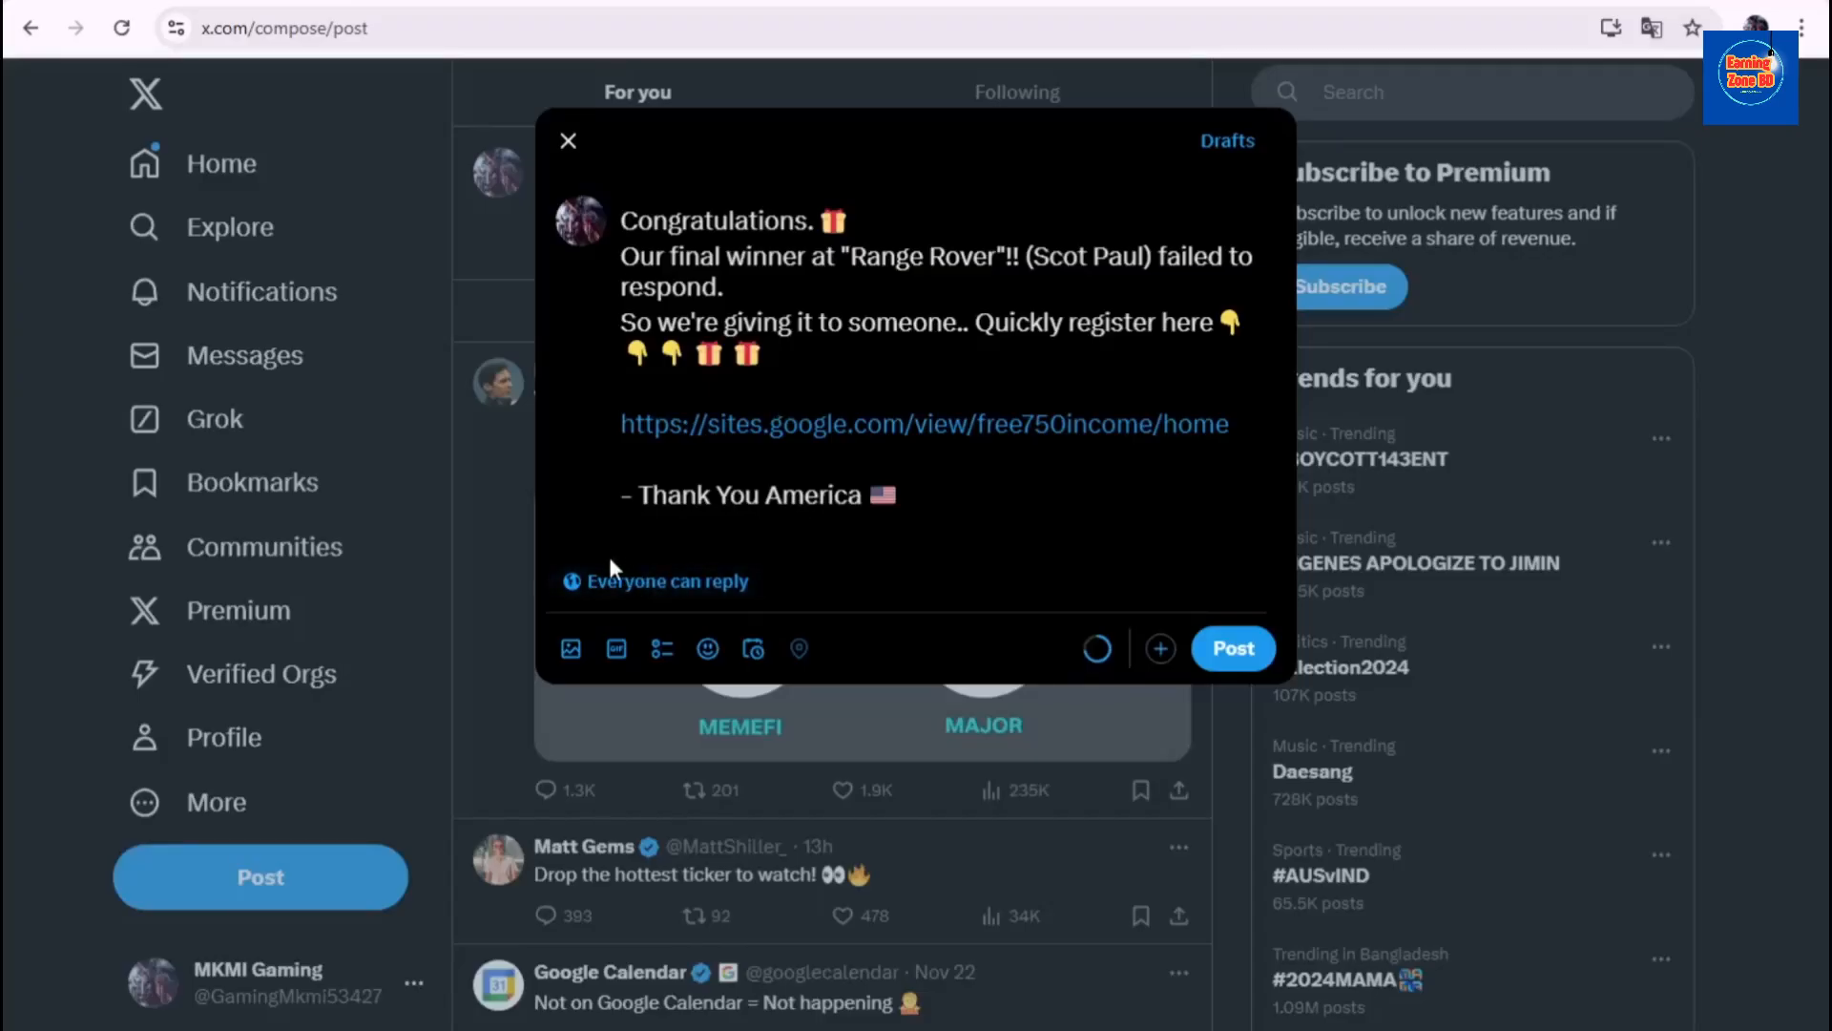
# - Paste the hashtags into the post, then delete #follow through #spotify, keeping #twitter to #meme
pyautogui.hotkey('ctrl', 'v')
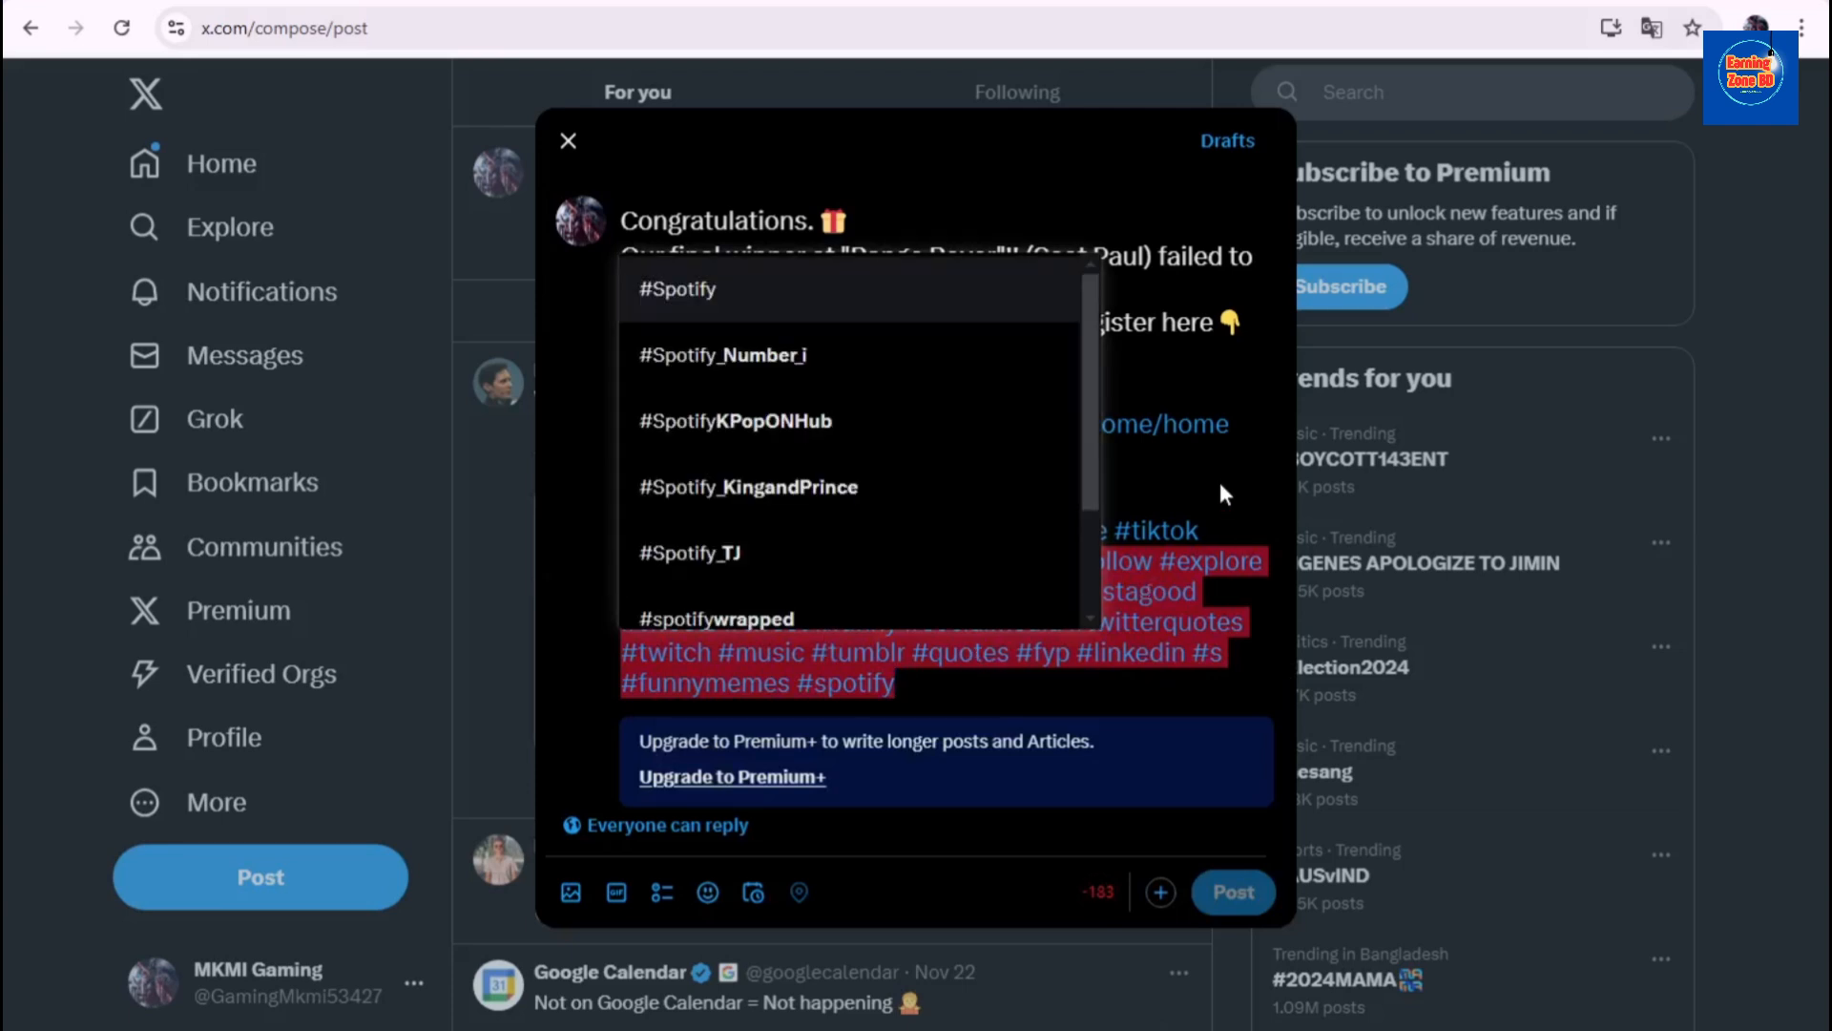
pyautogui.click(926, 682)
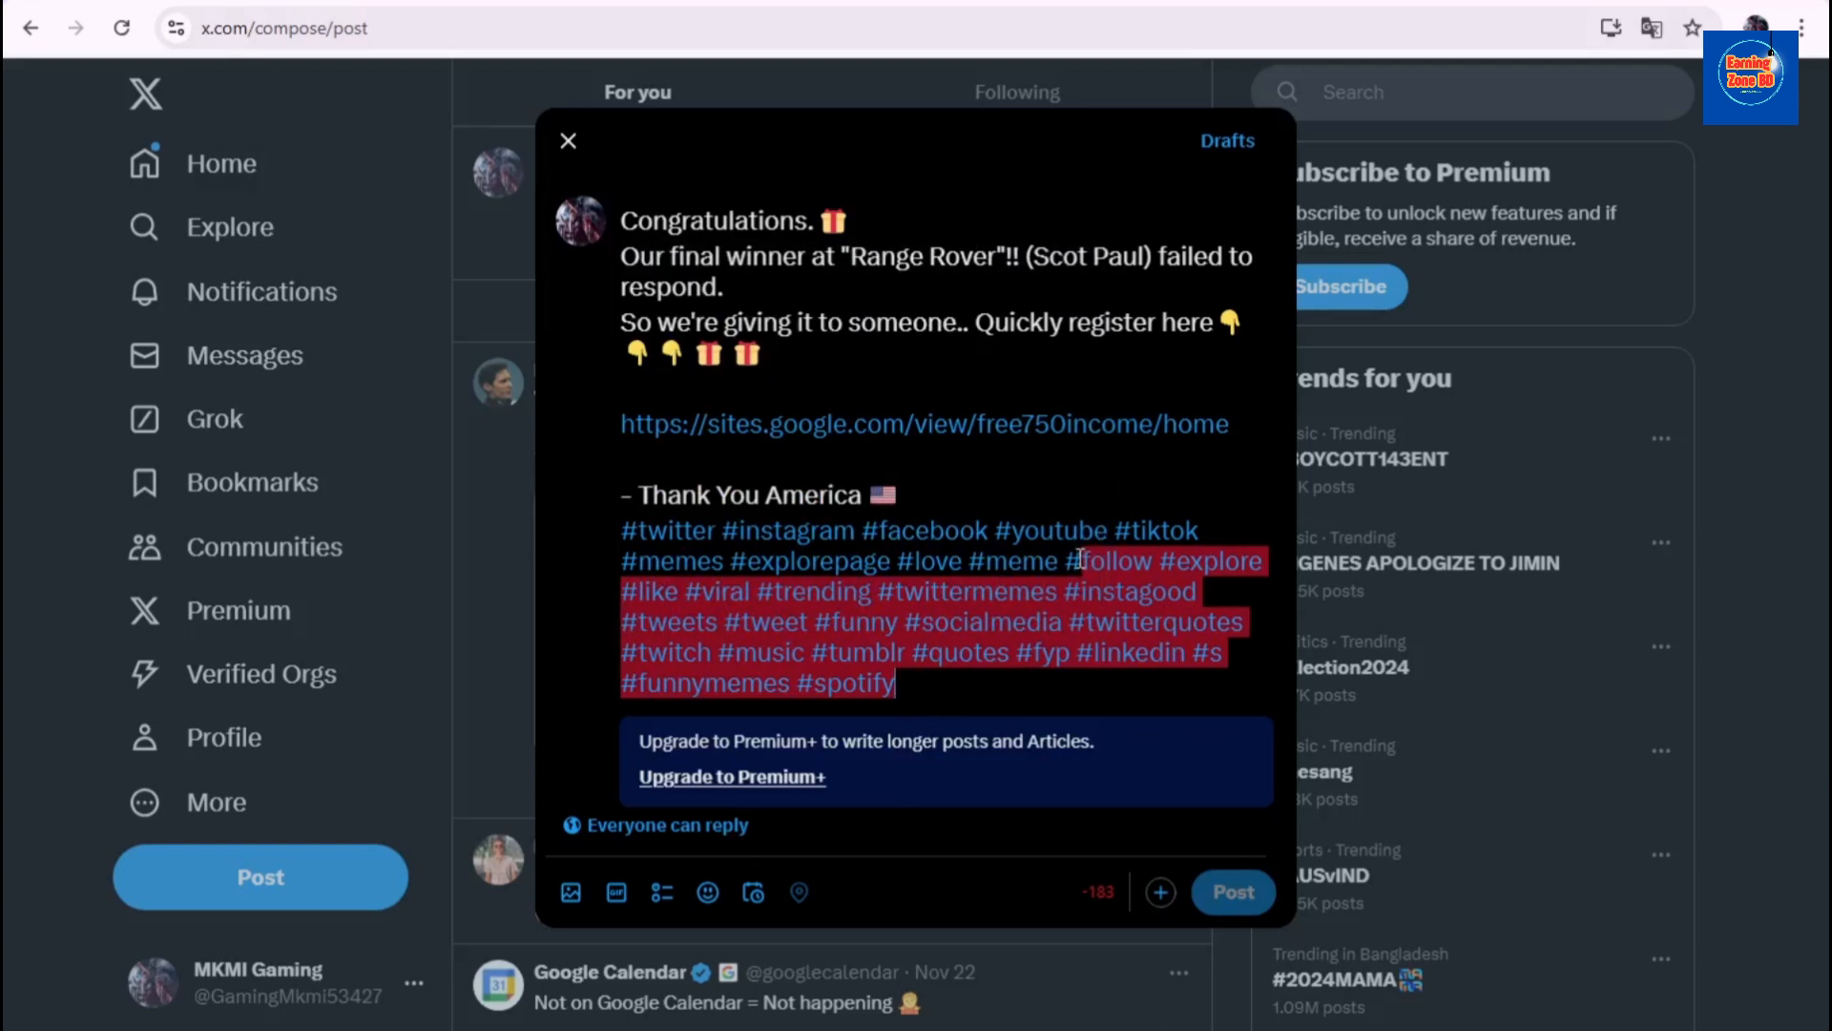
pyautogui.moveTo(1065, 559); pyautogui.dragTo(1092, 681)
pyautogui.press('BackSpace')
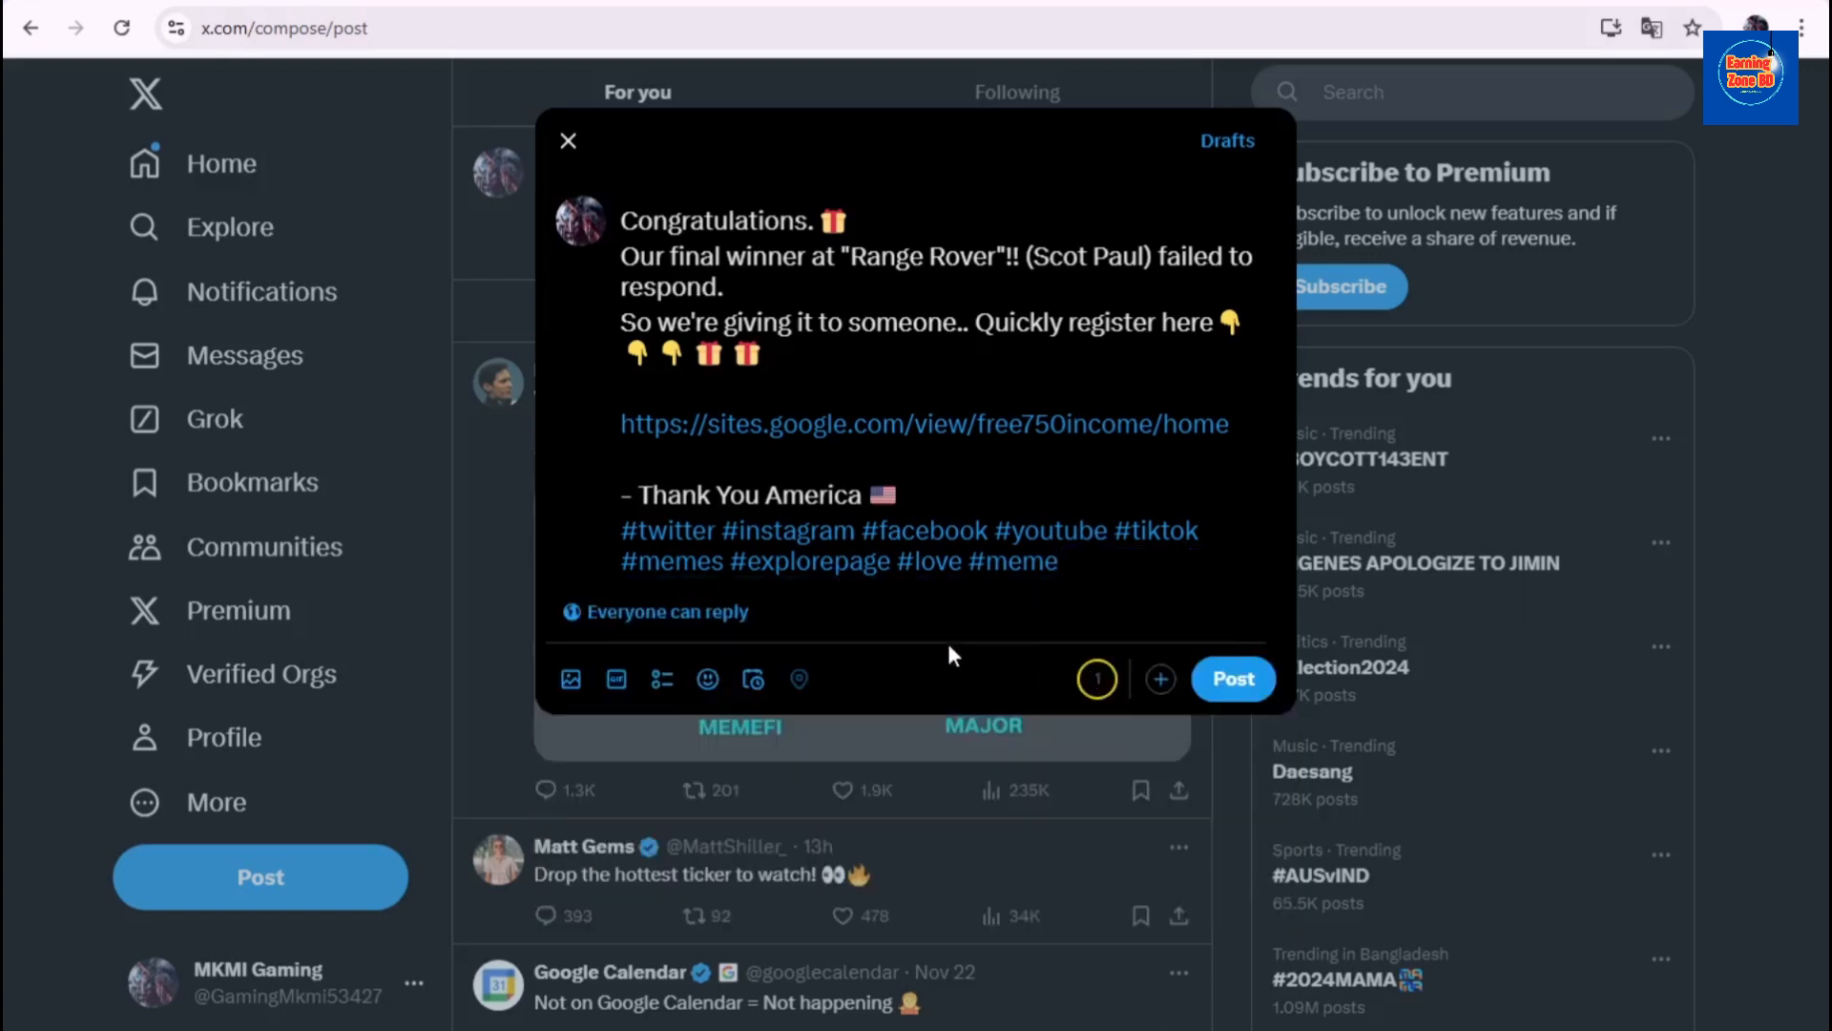
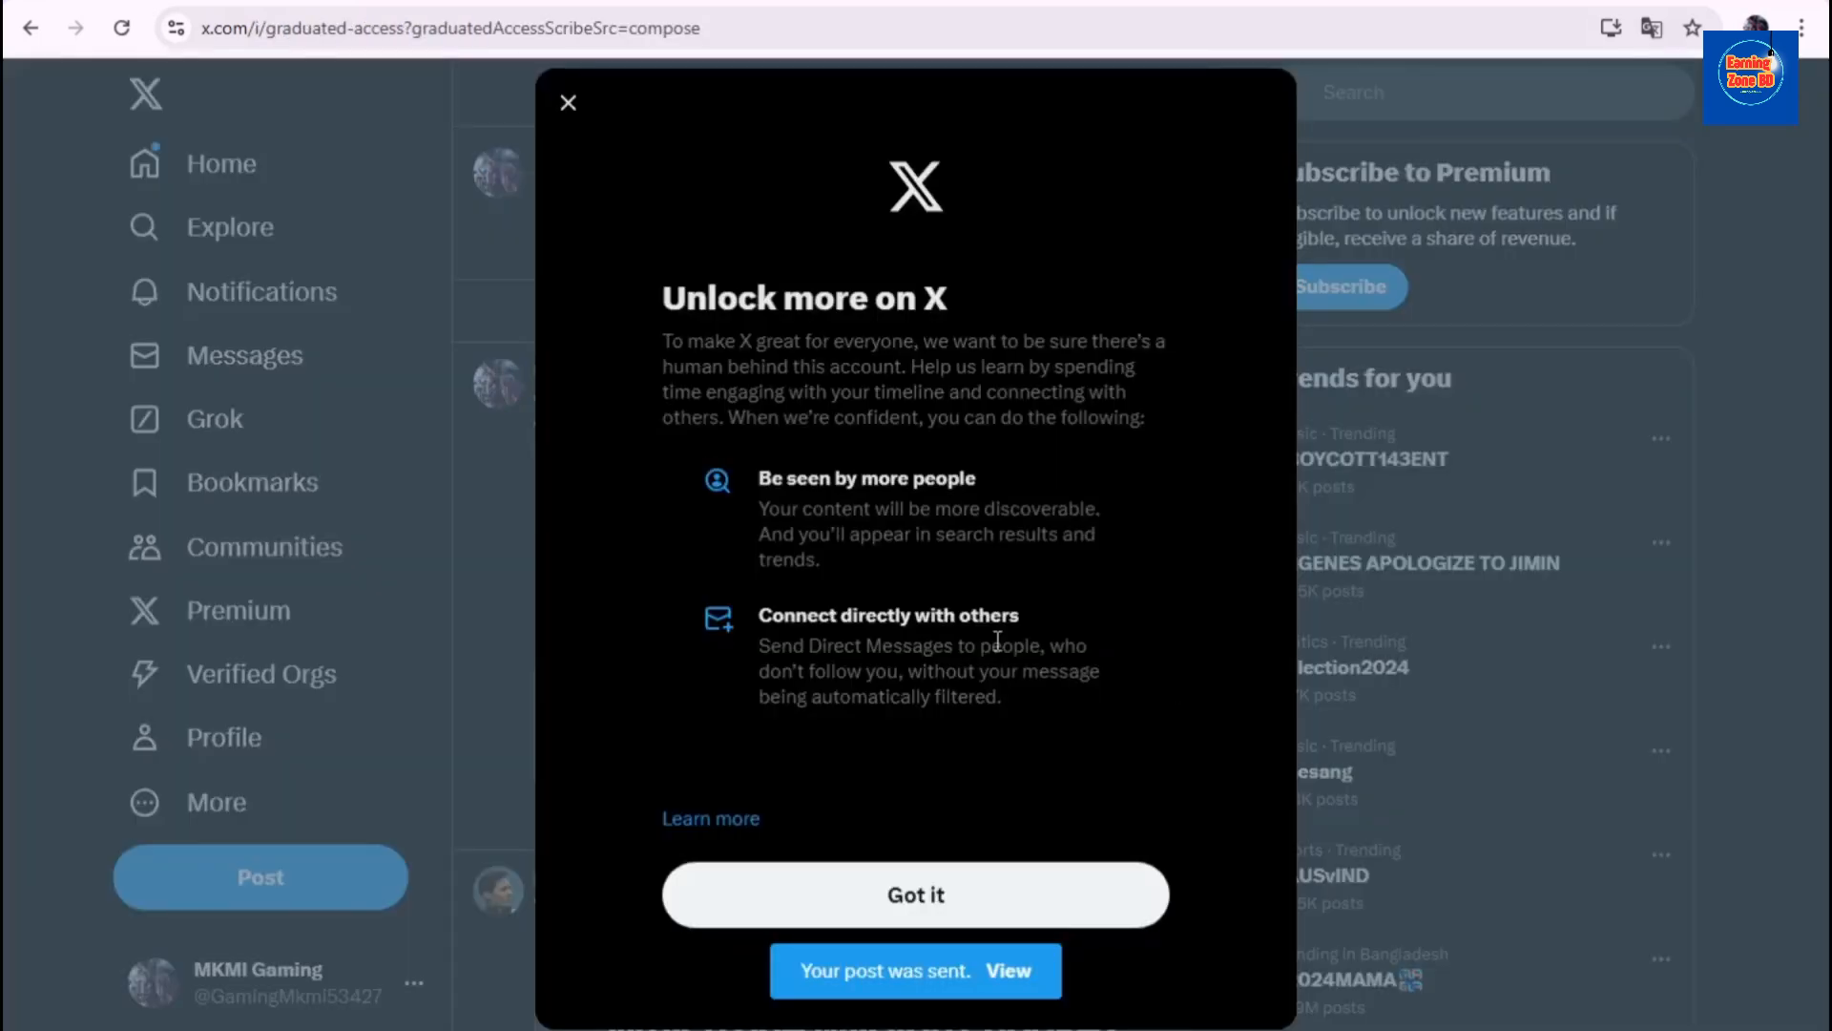
# - Dismiss the 'Unlock more on X' notice and review the published giveaway post in the home feed
pyautogui.click(909, 893)
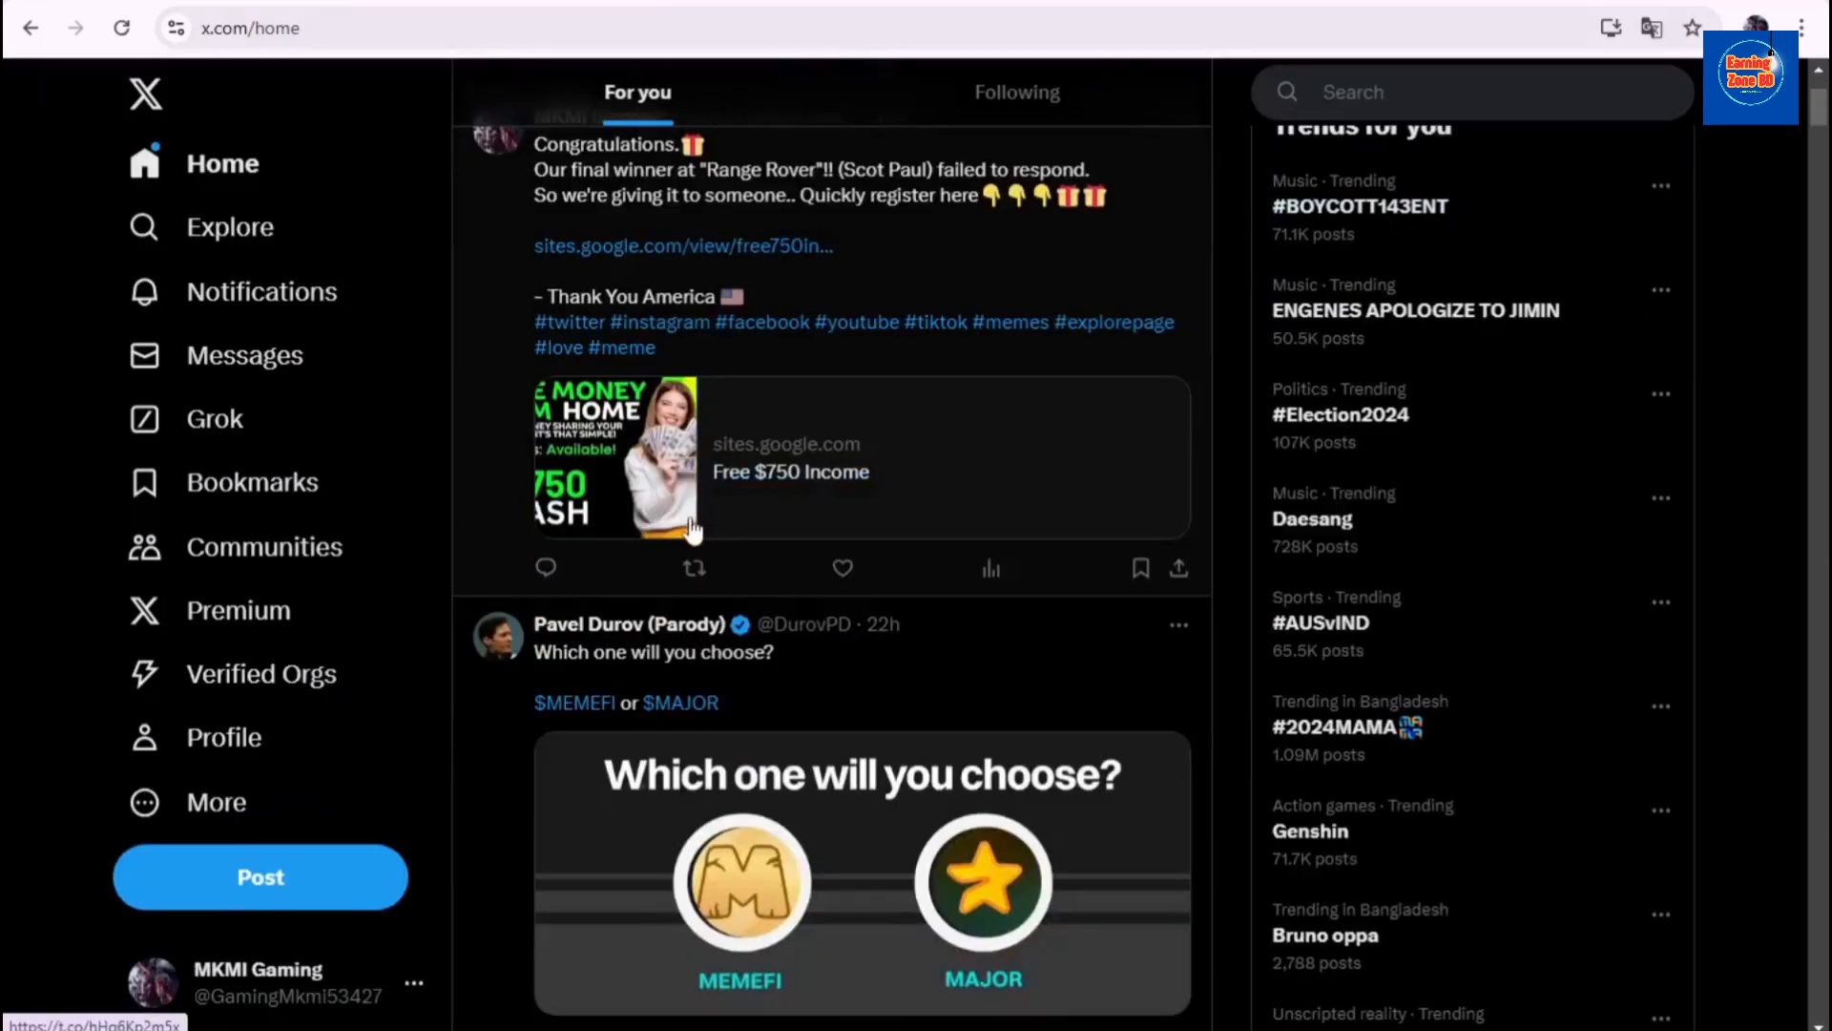
pyautogui.scroll(1, 702, 516)
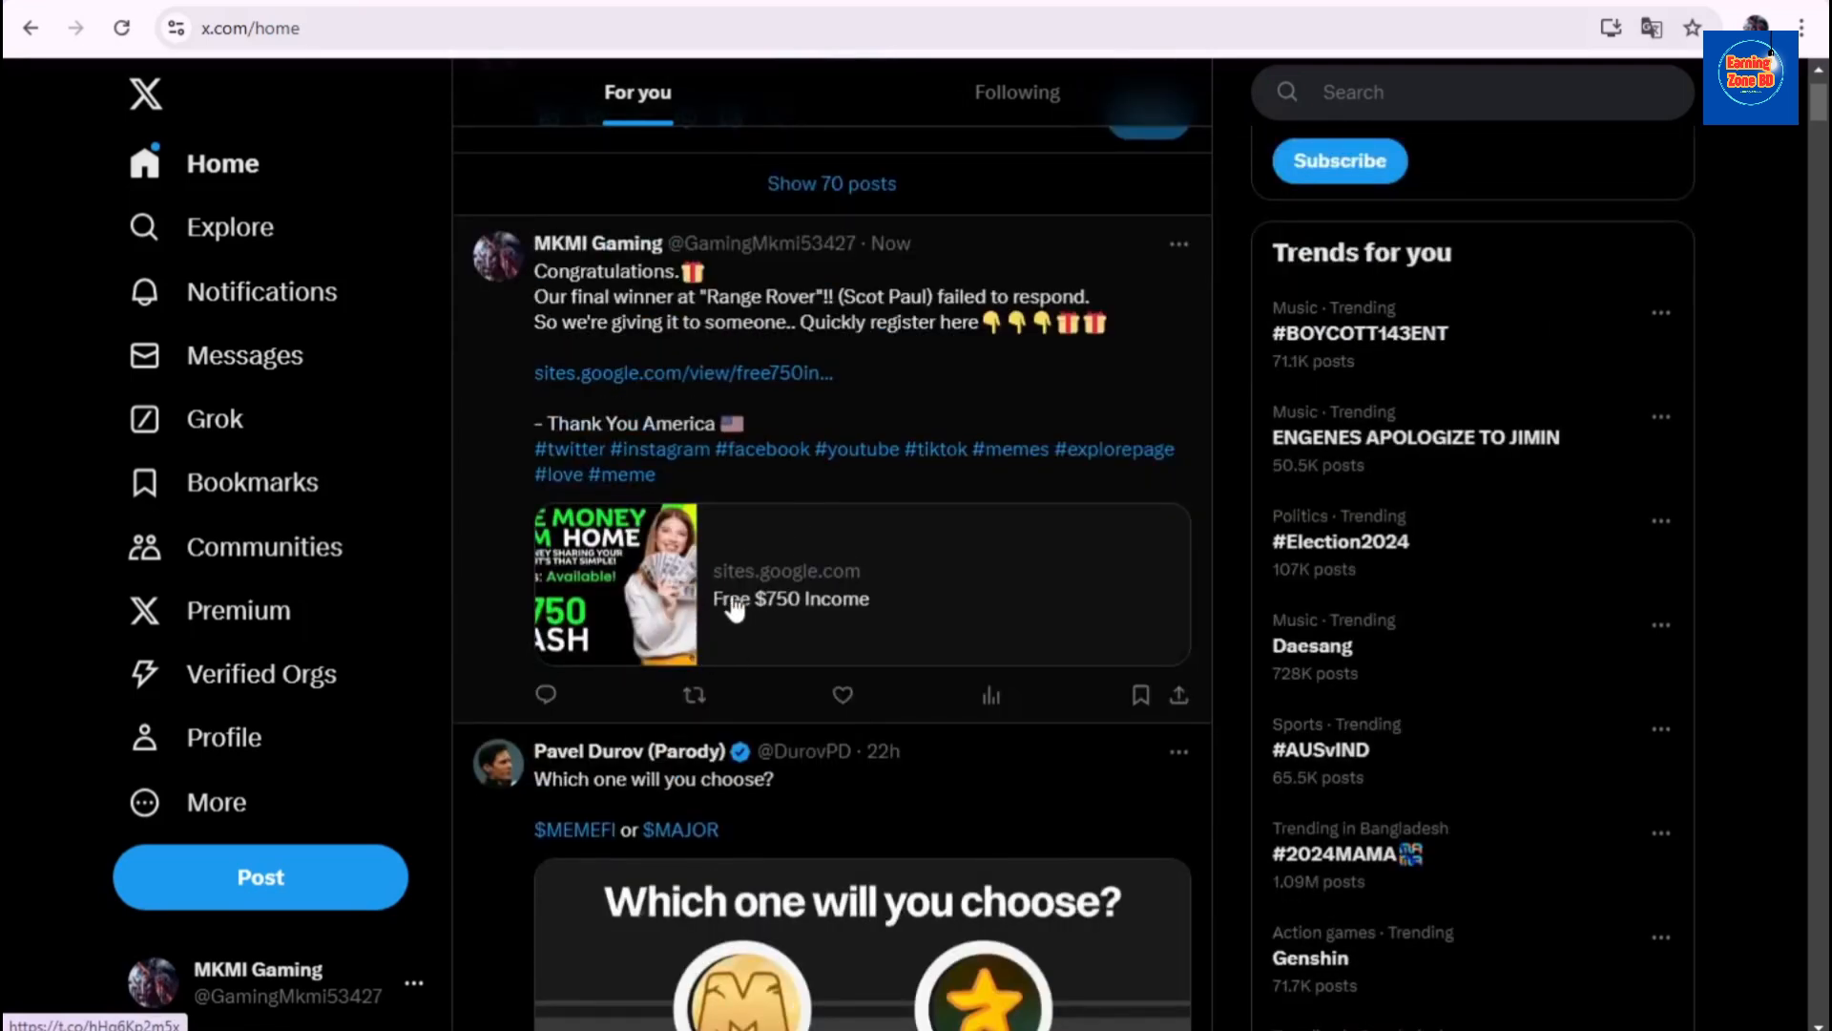
pyautogui.scroll(1, 821, 573)
pyautogui.scroll(-3, 807, 565)
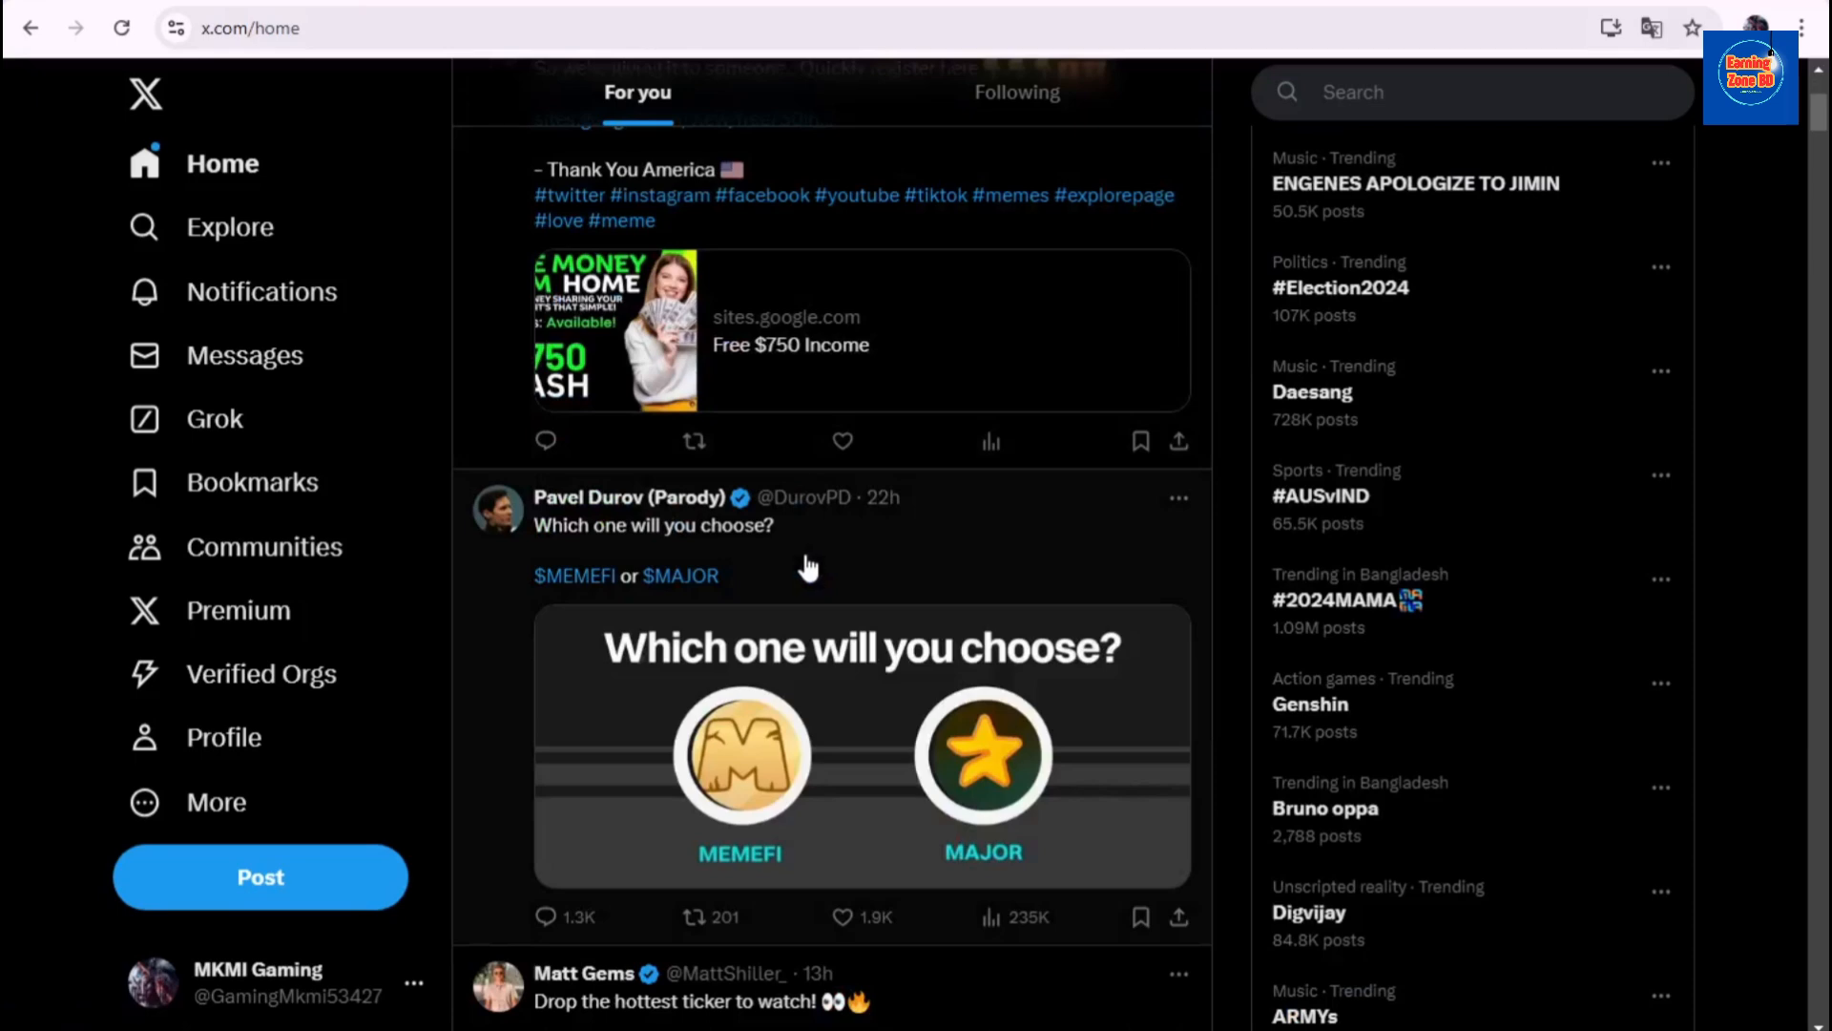
pyautogui.scroll(2, 706, 458)
pyautogui.scroll(-2, 727, 506)
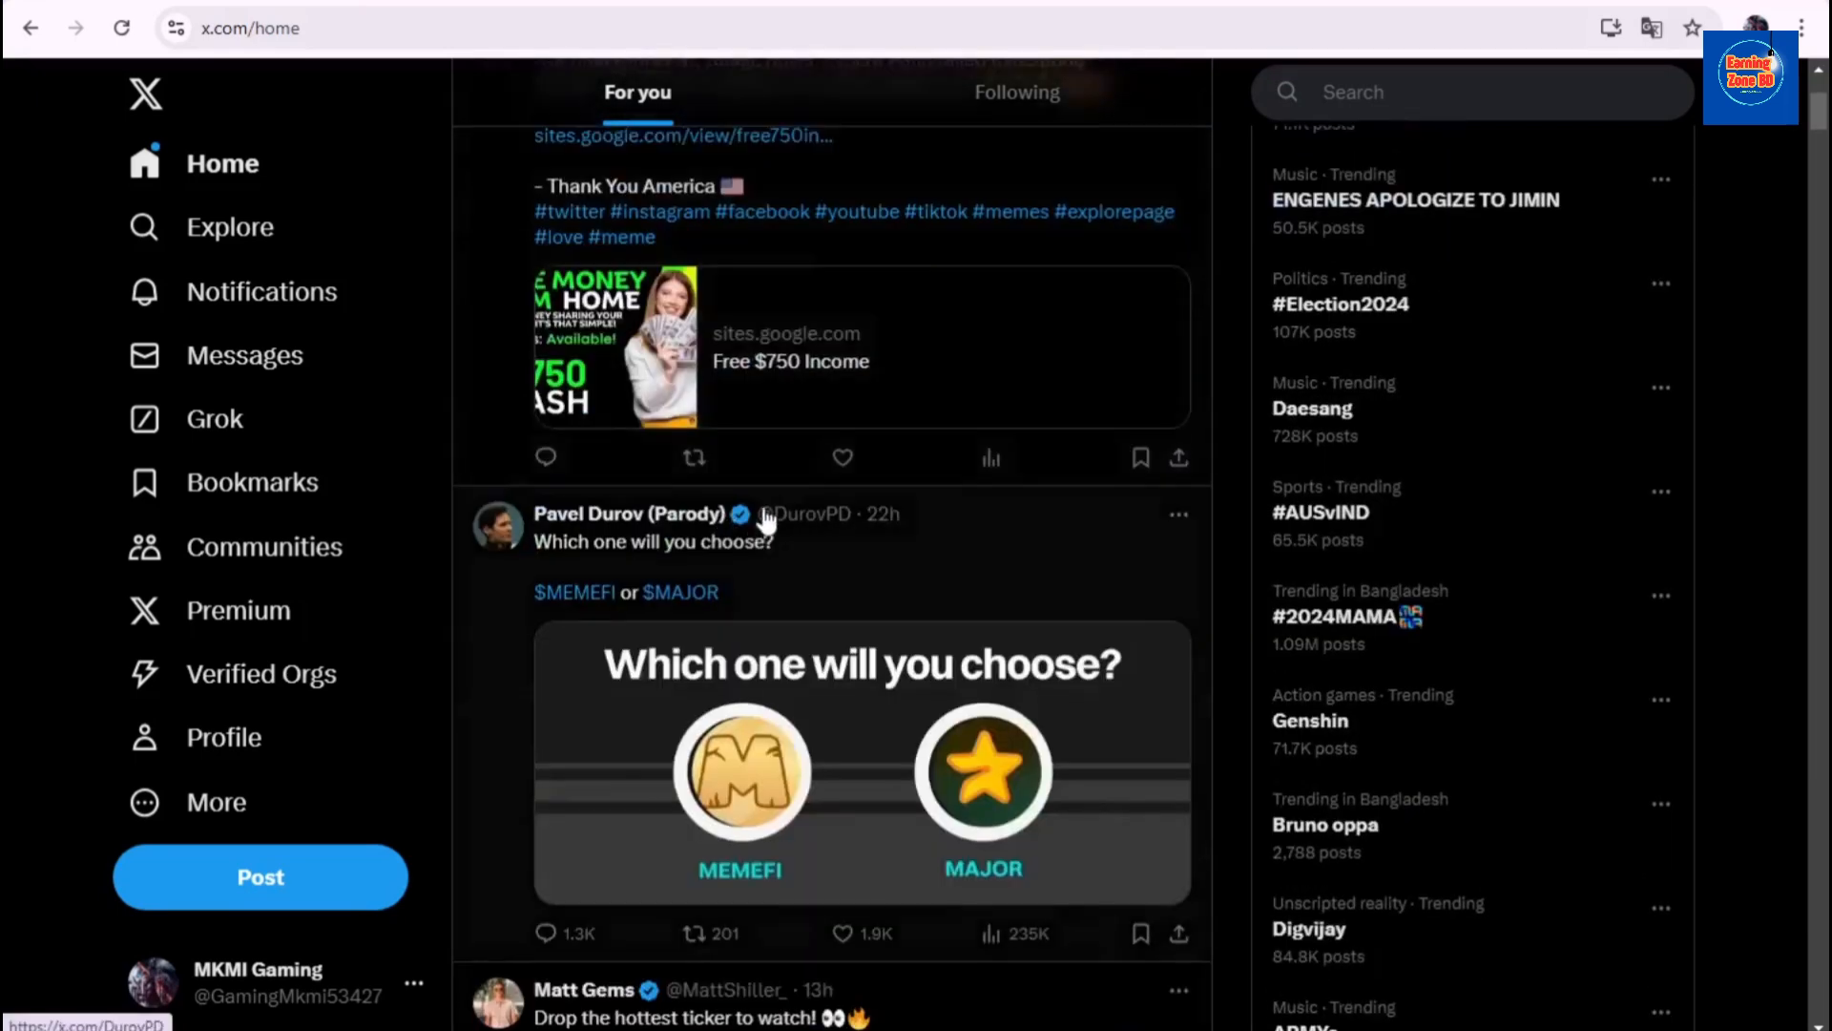
pyautogui.scroll(4, 759, 520)
pyautogui.scroll(-3, 768, 525)
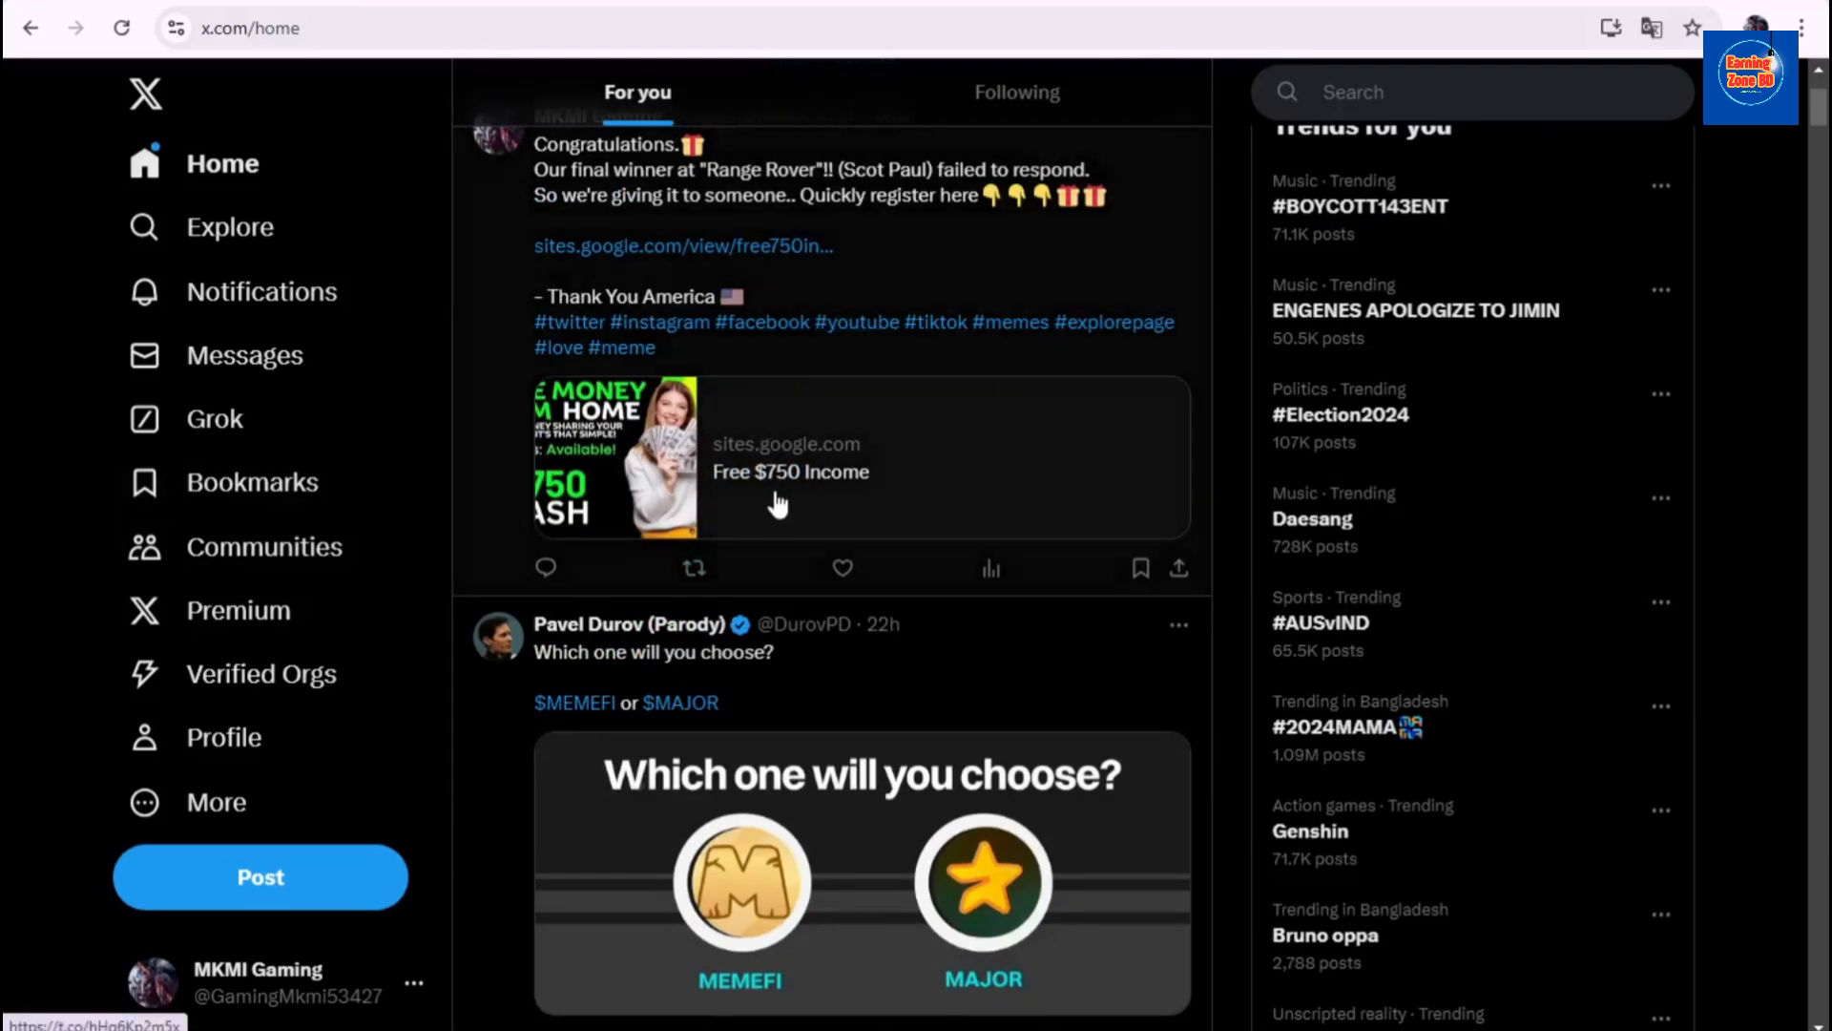
pyautogui.scroll(2, 721, 386)
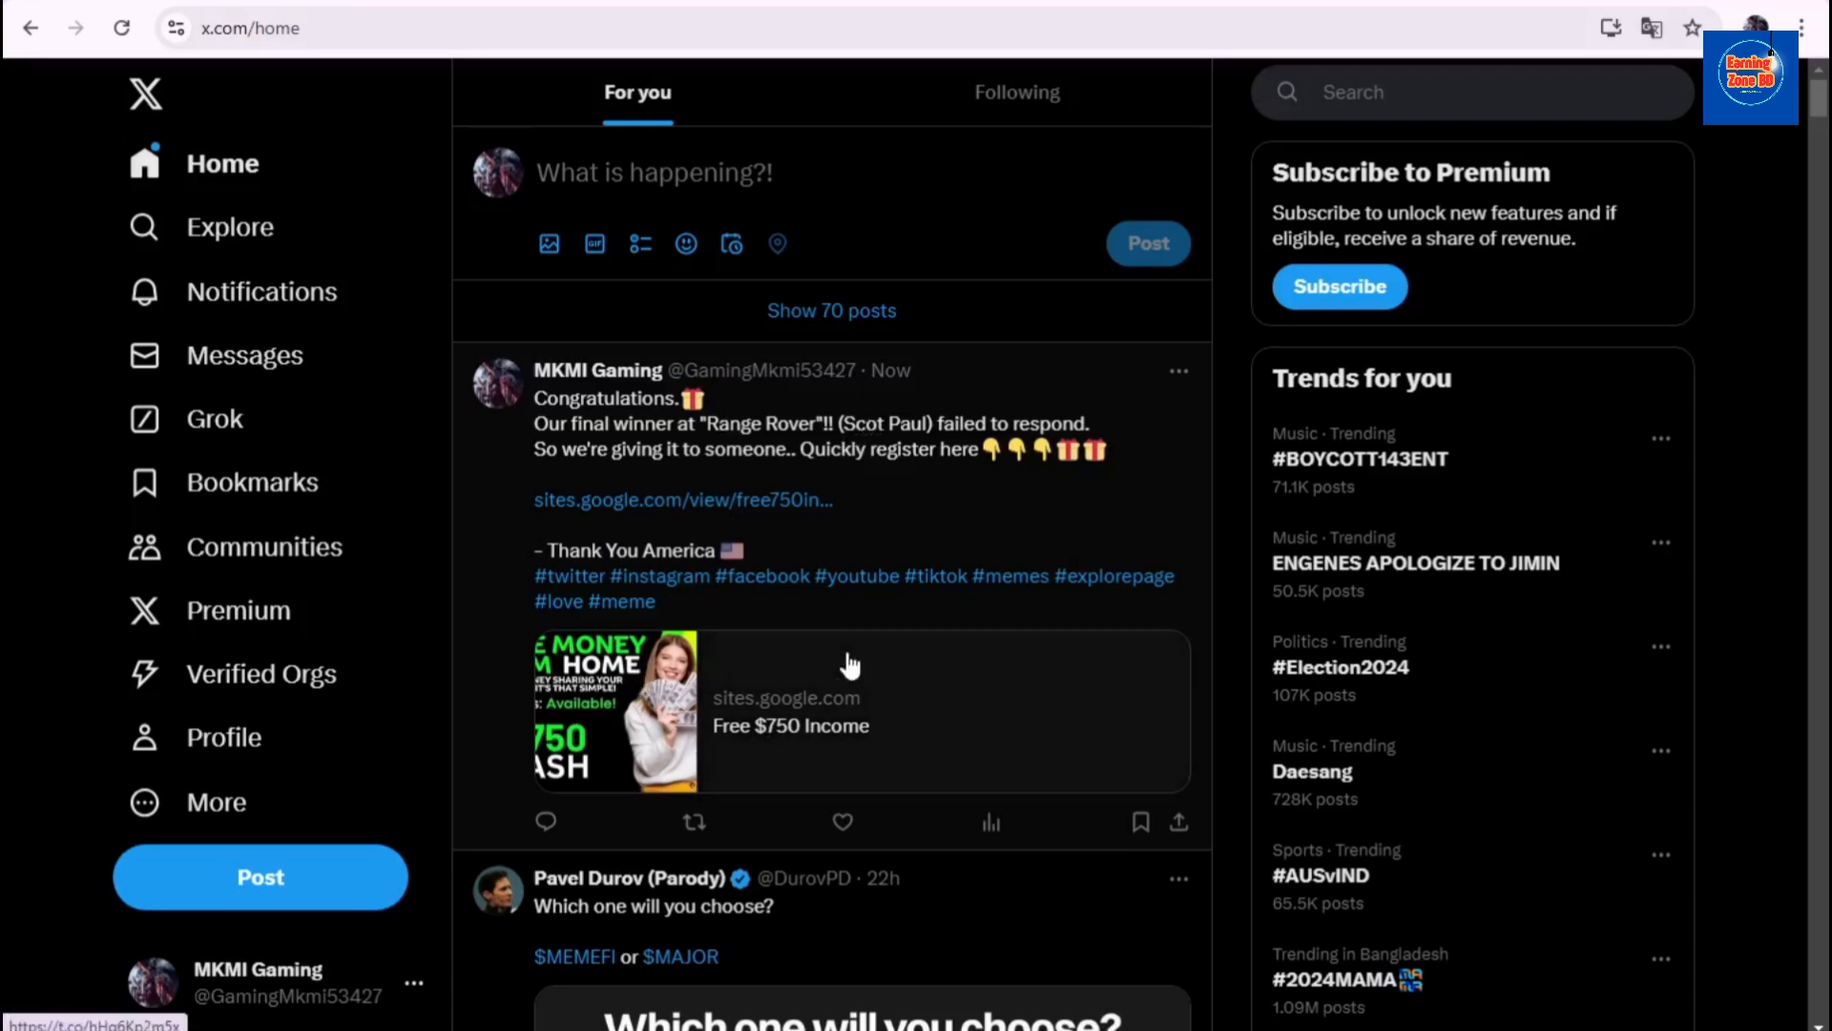
pyautogui.scroll(-4, 845, 683)
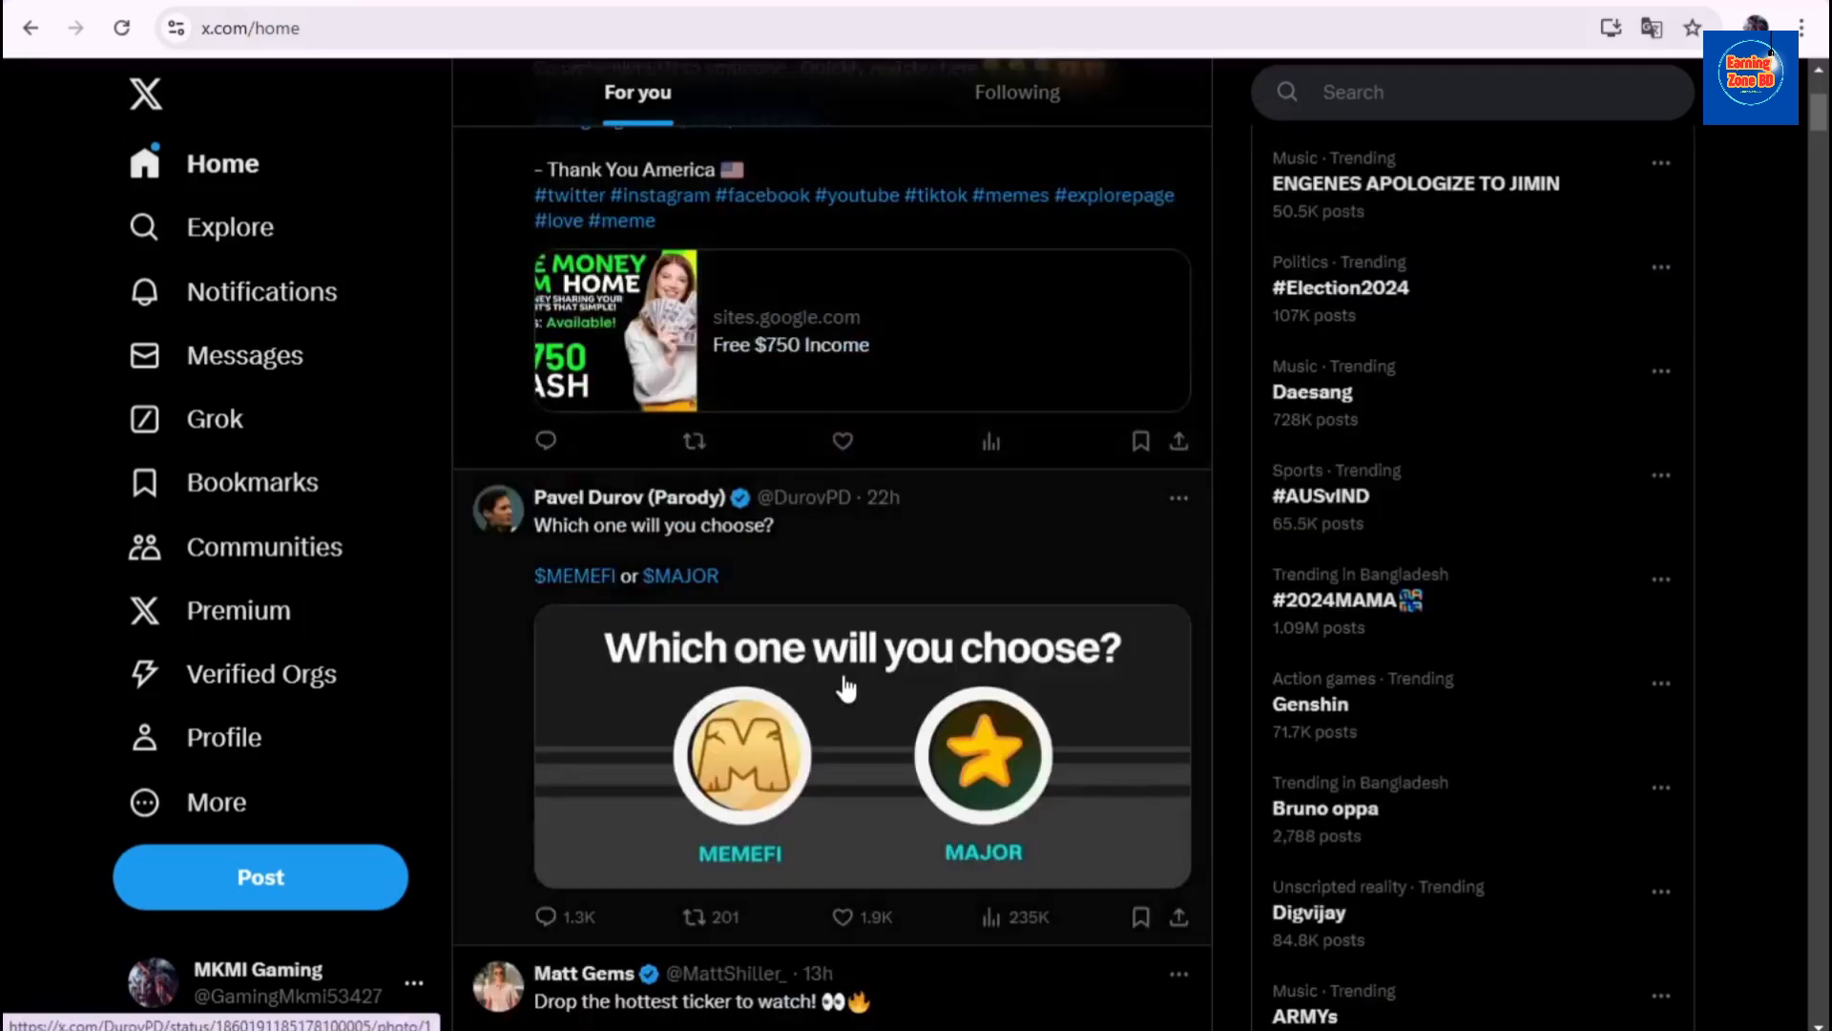
pyautogui.scroll(4, 848, 688)
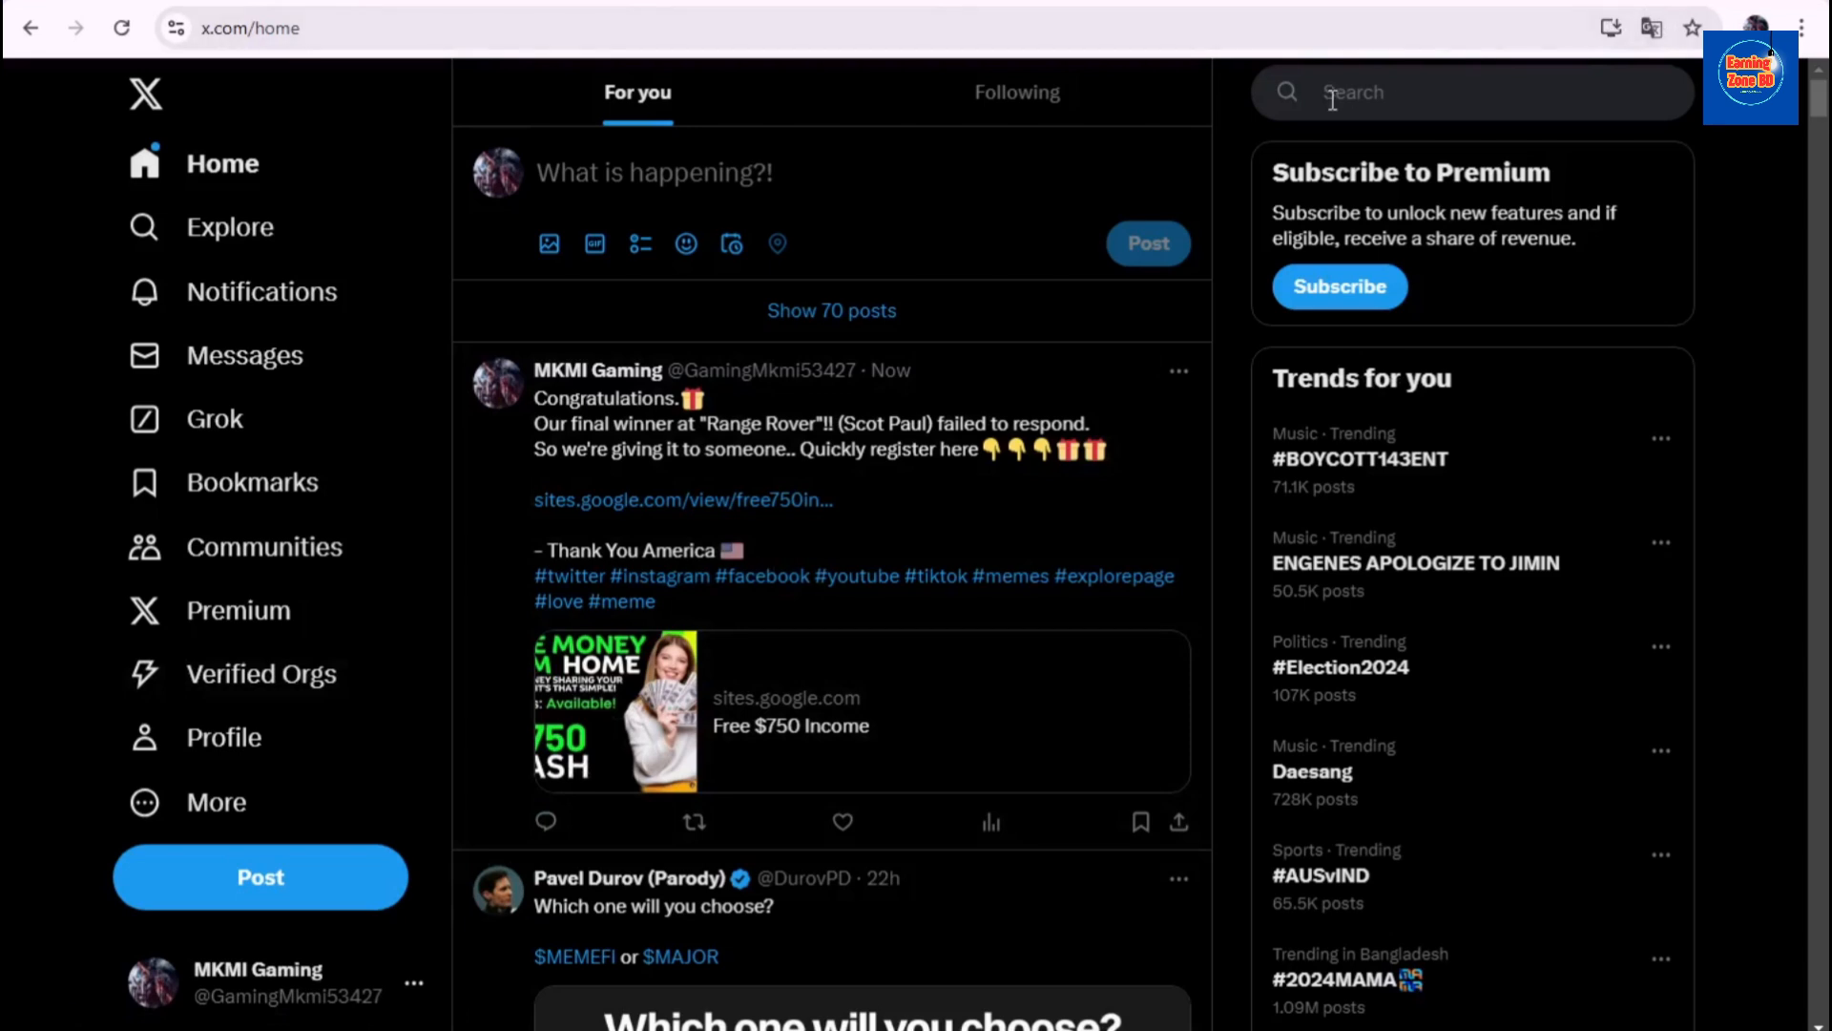
# - Open the celebrity's profile from the recent searches list
pyautogui.click(1397, 105)
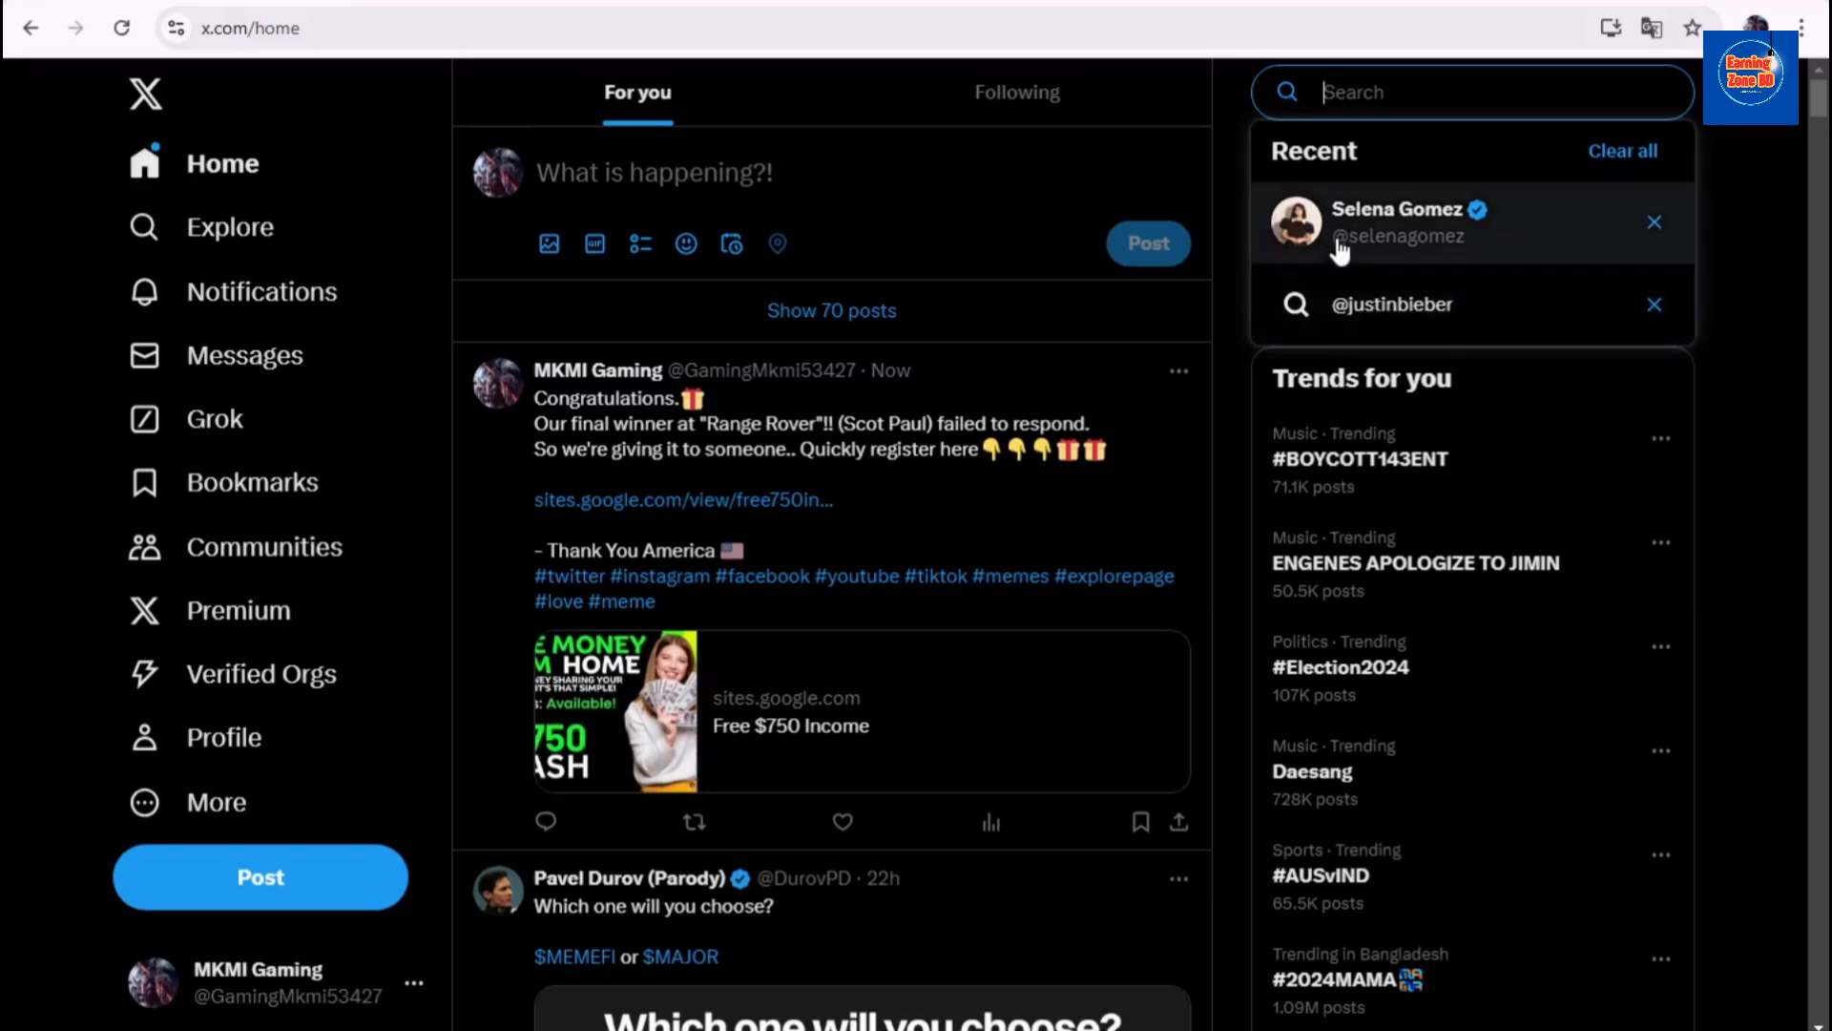
pyautogui.click(1393, 231)
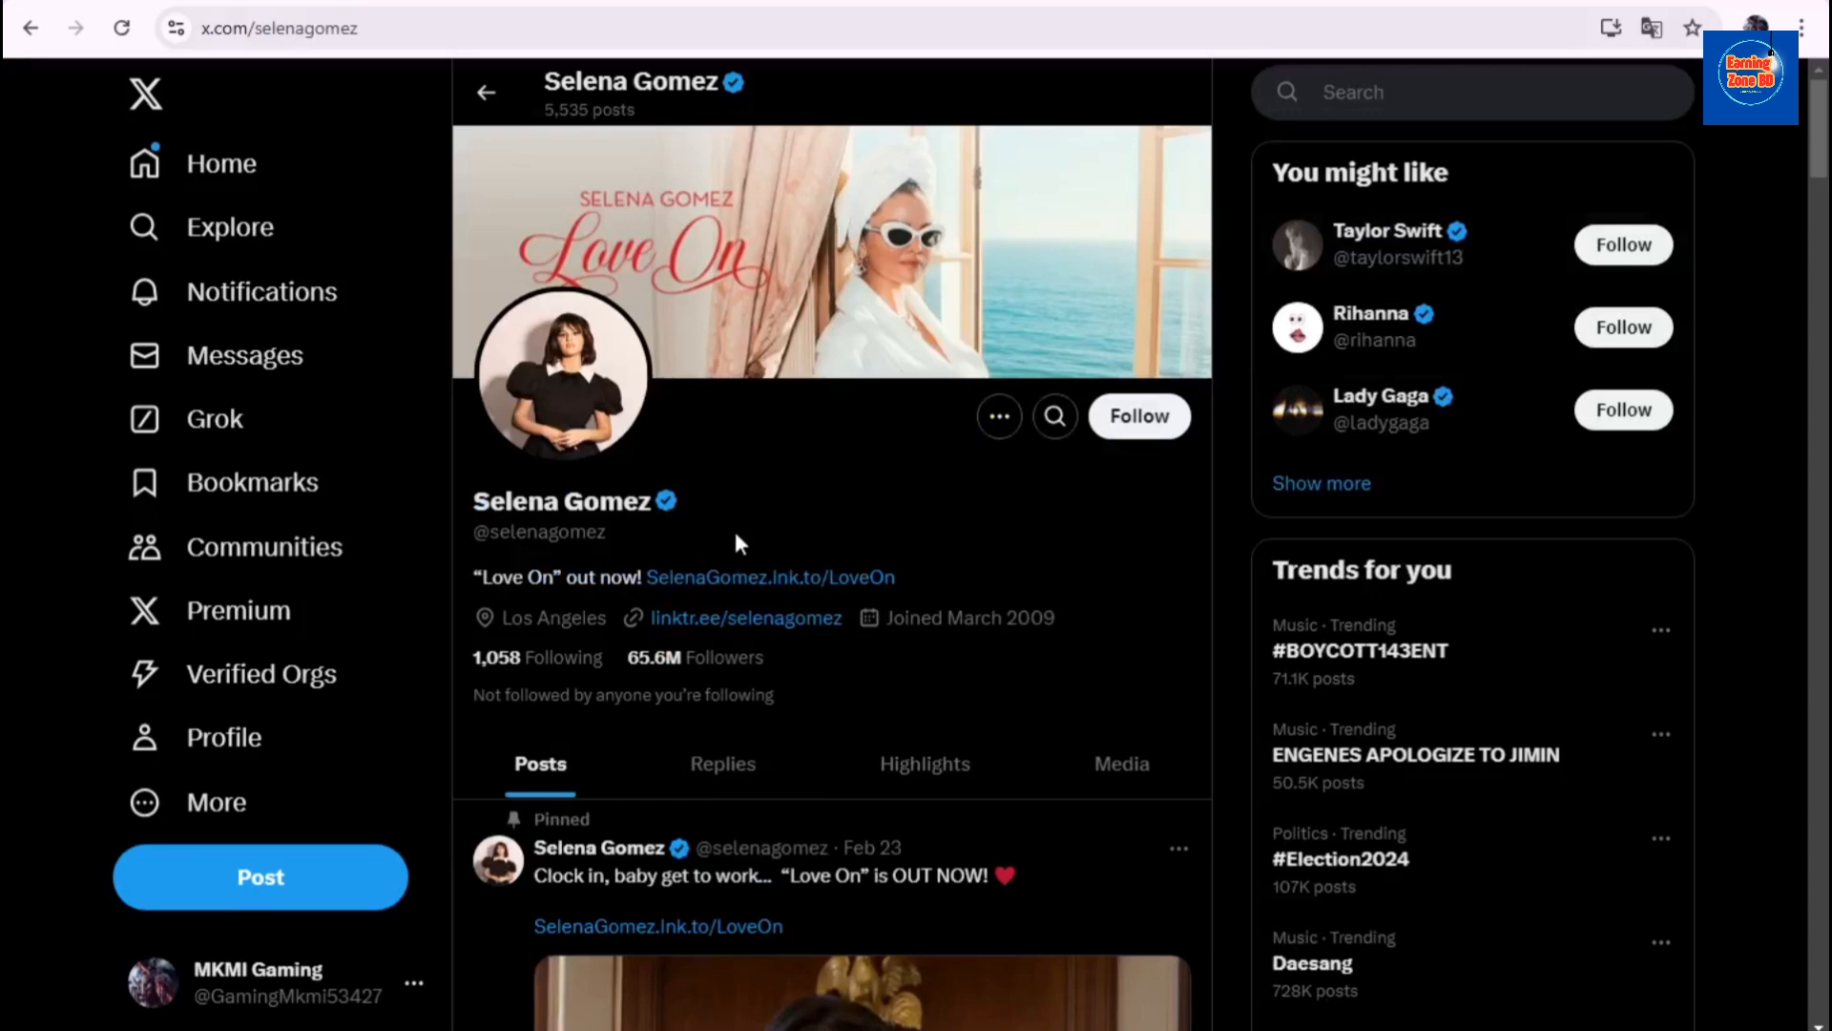
pyautogui.scroll(-1, 734, 542)
# - Scroll the profile down to the Nov 20 'Rare-y Christmas' holiday collection tweet
pyautogui.scroll(-1, 684, 456)
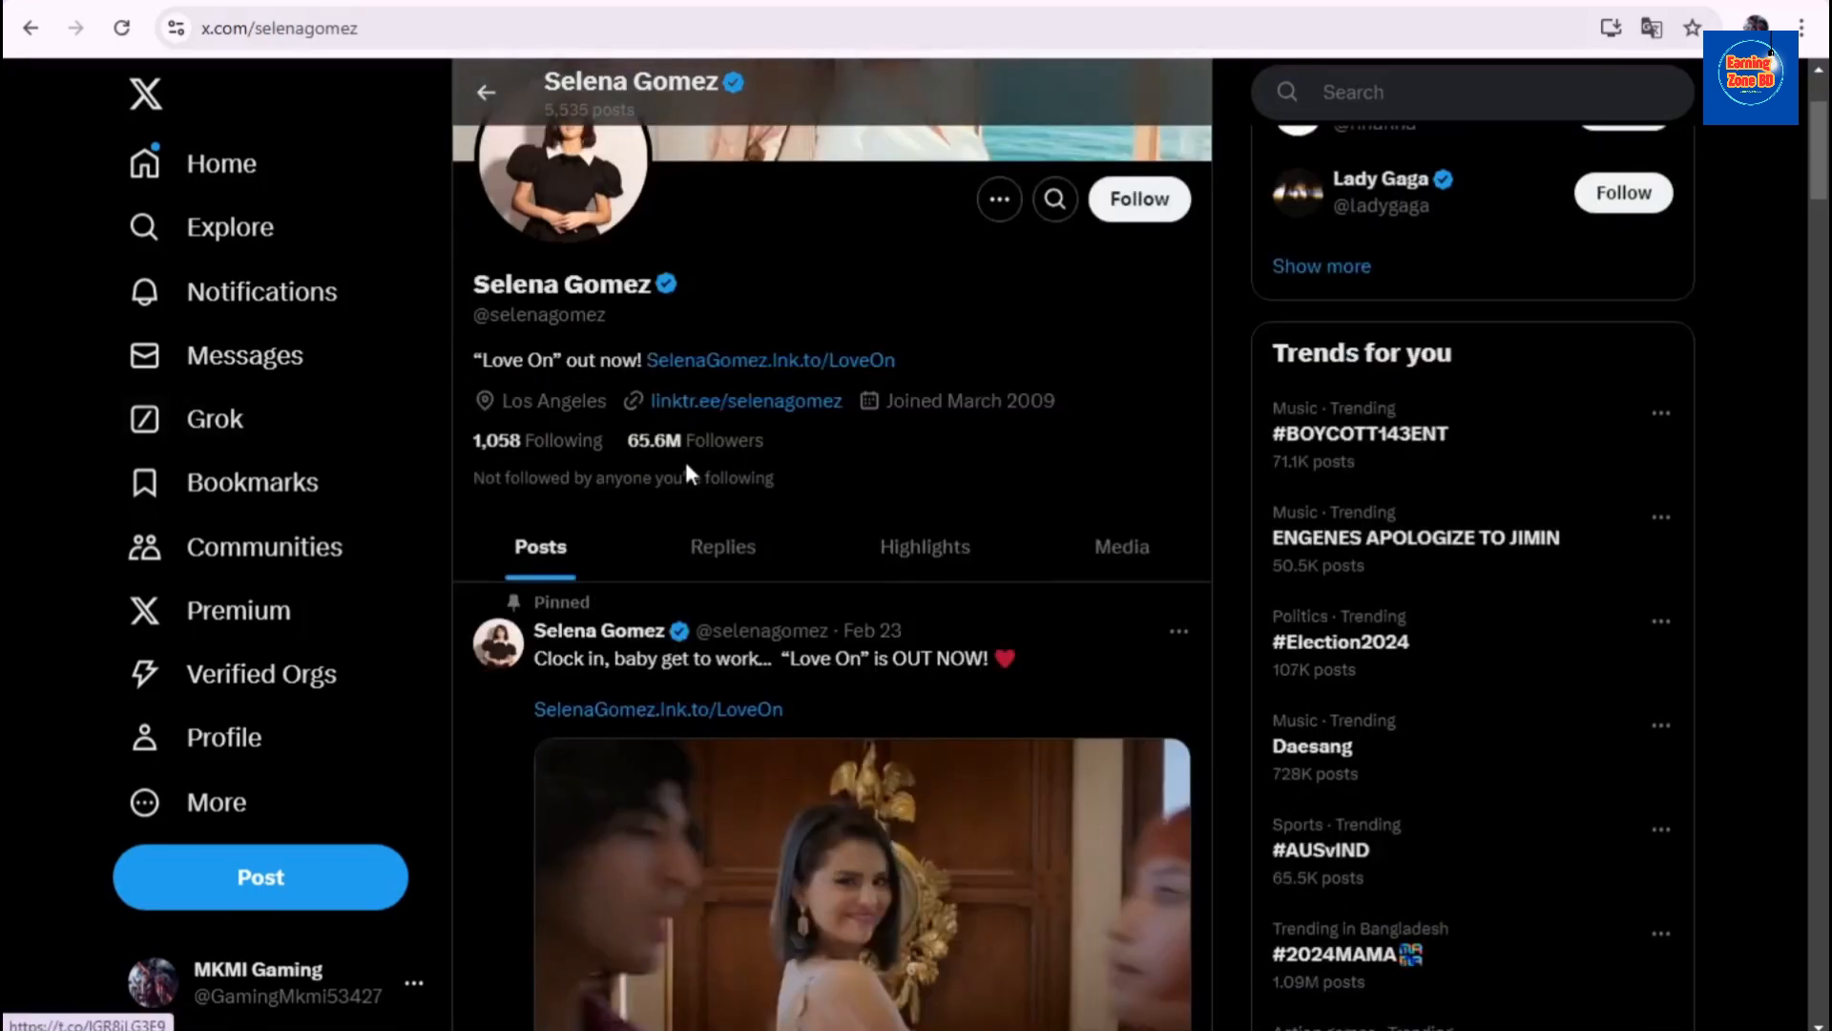
pyautogui.scroll(2, 687, 472)
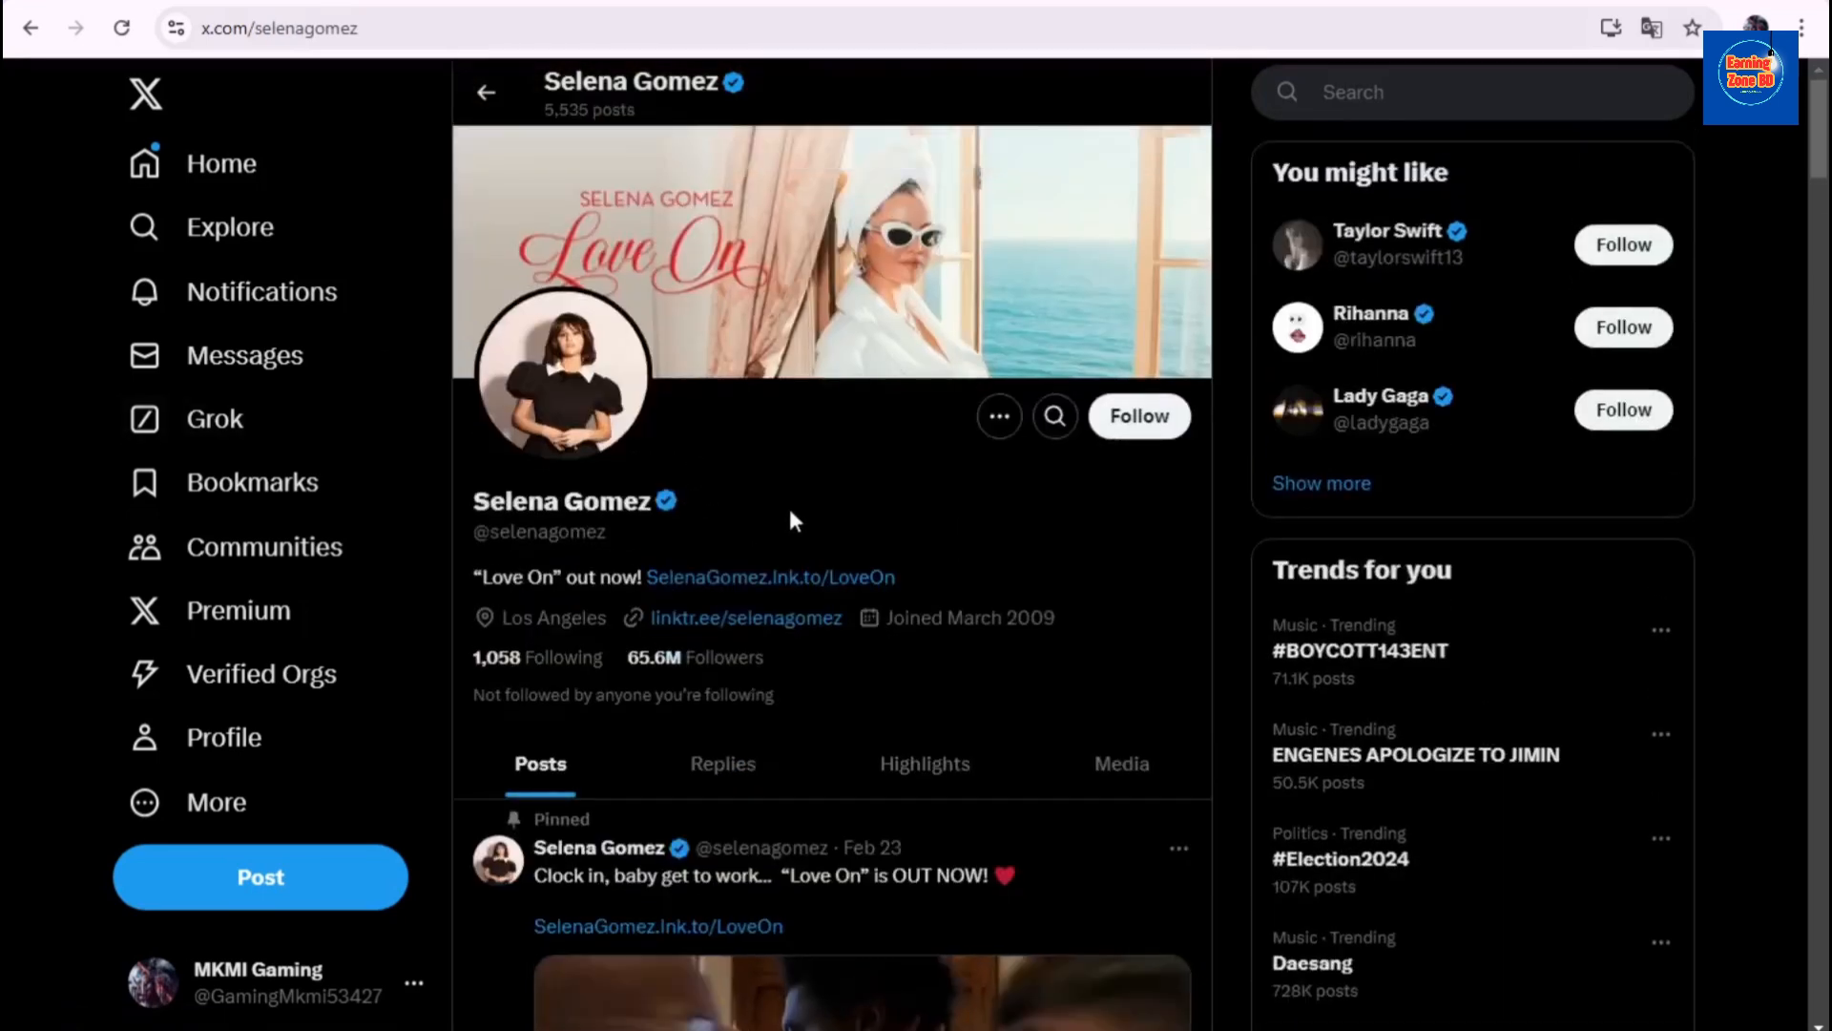
pyautogui.scroll(-10, 704, 424)
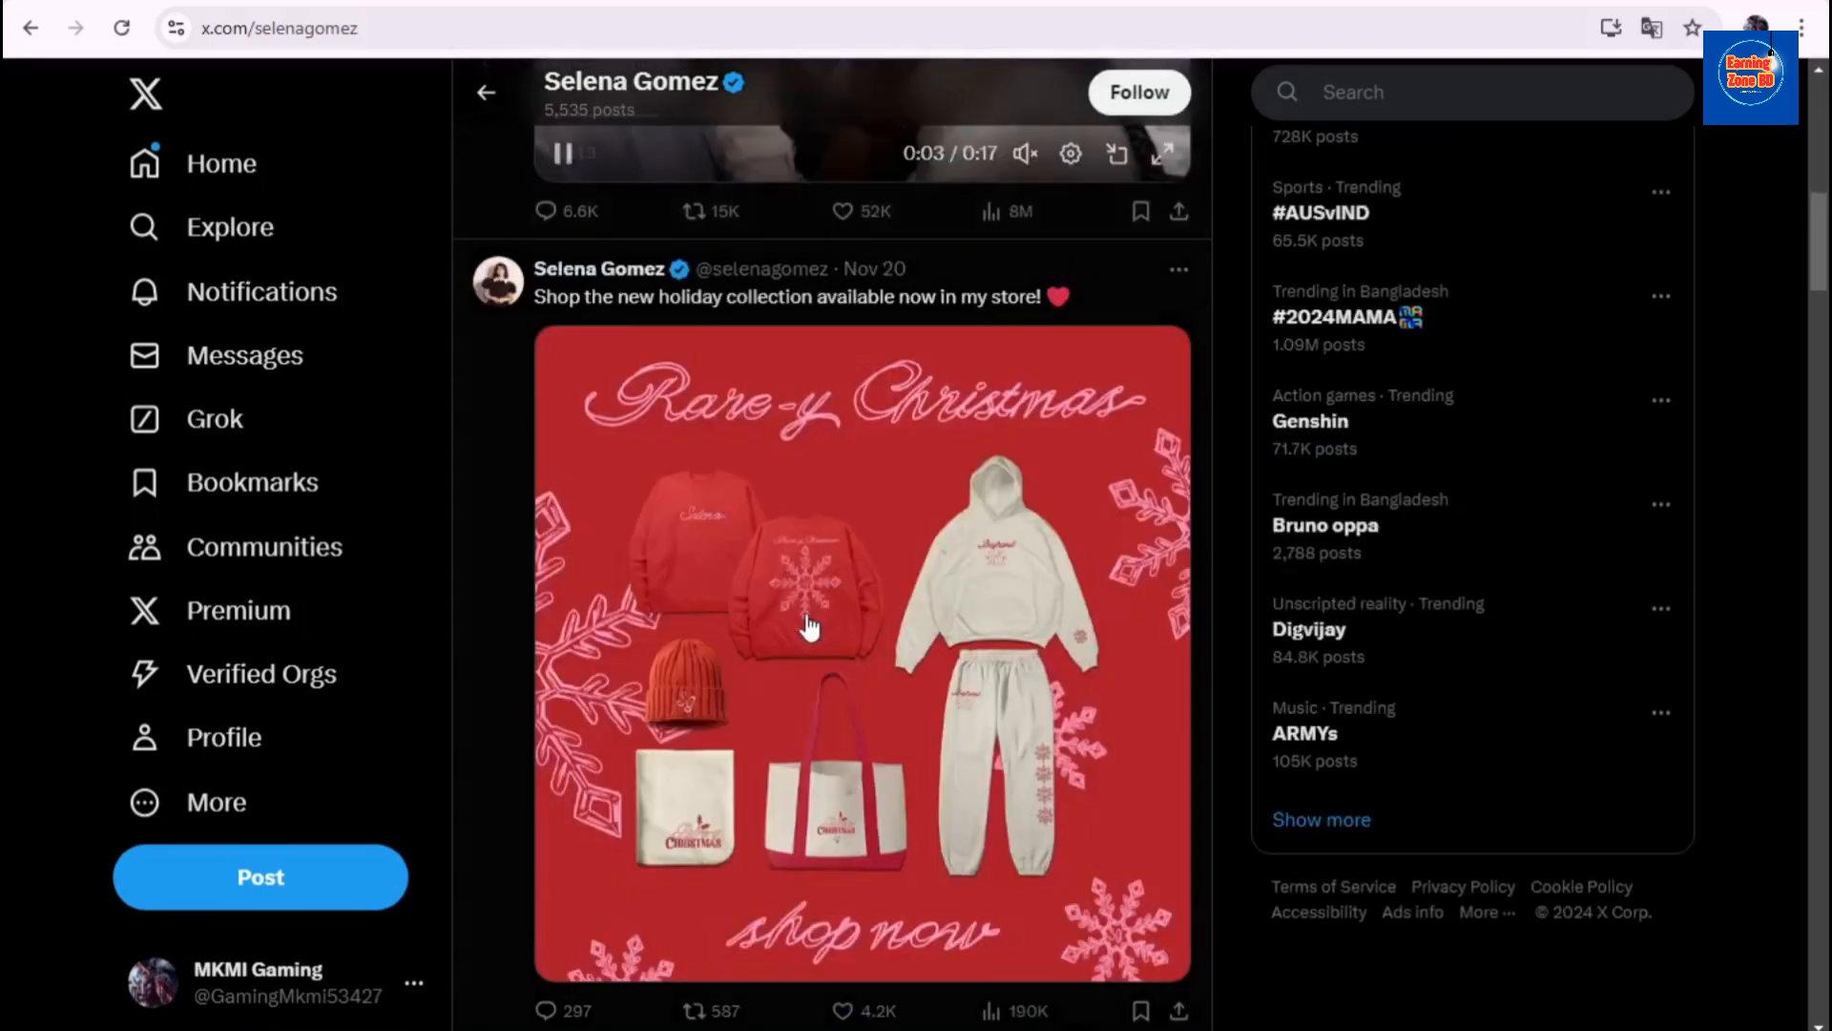
pyautogui.scroll(-1, 809, 625)
pyautogui.scroll(1, 649, 229)
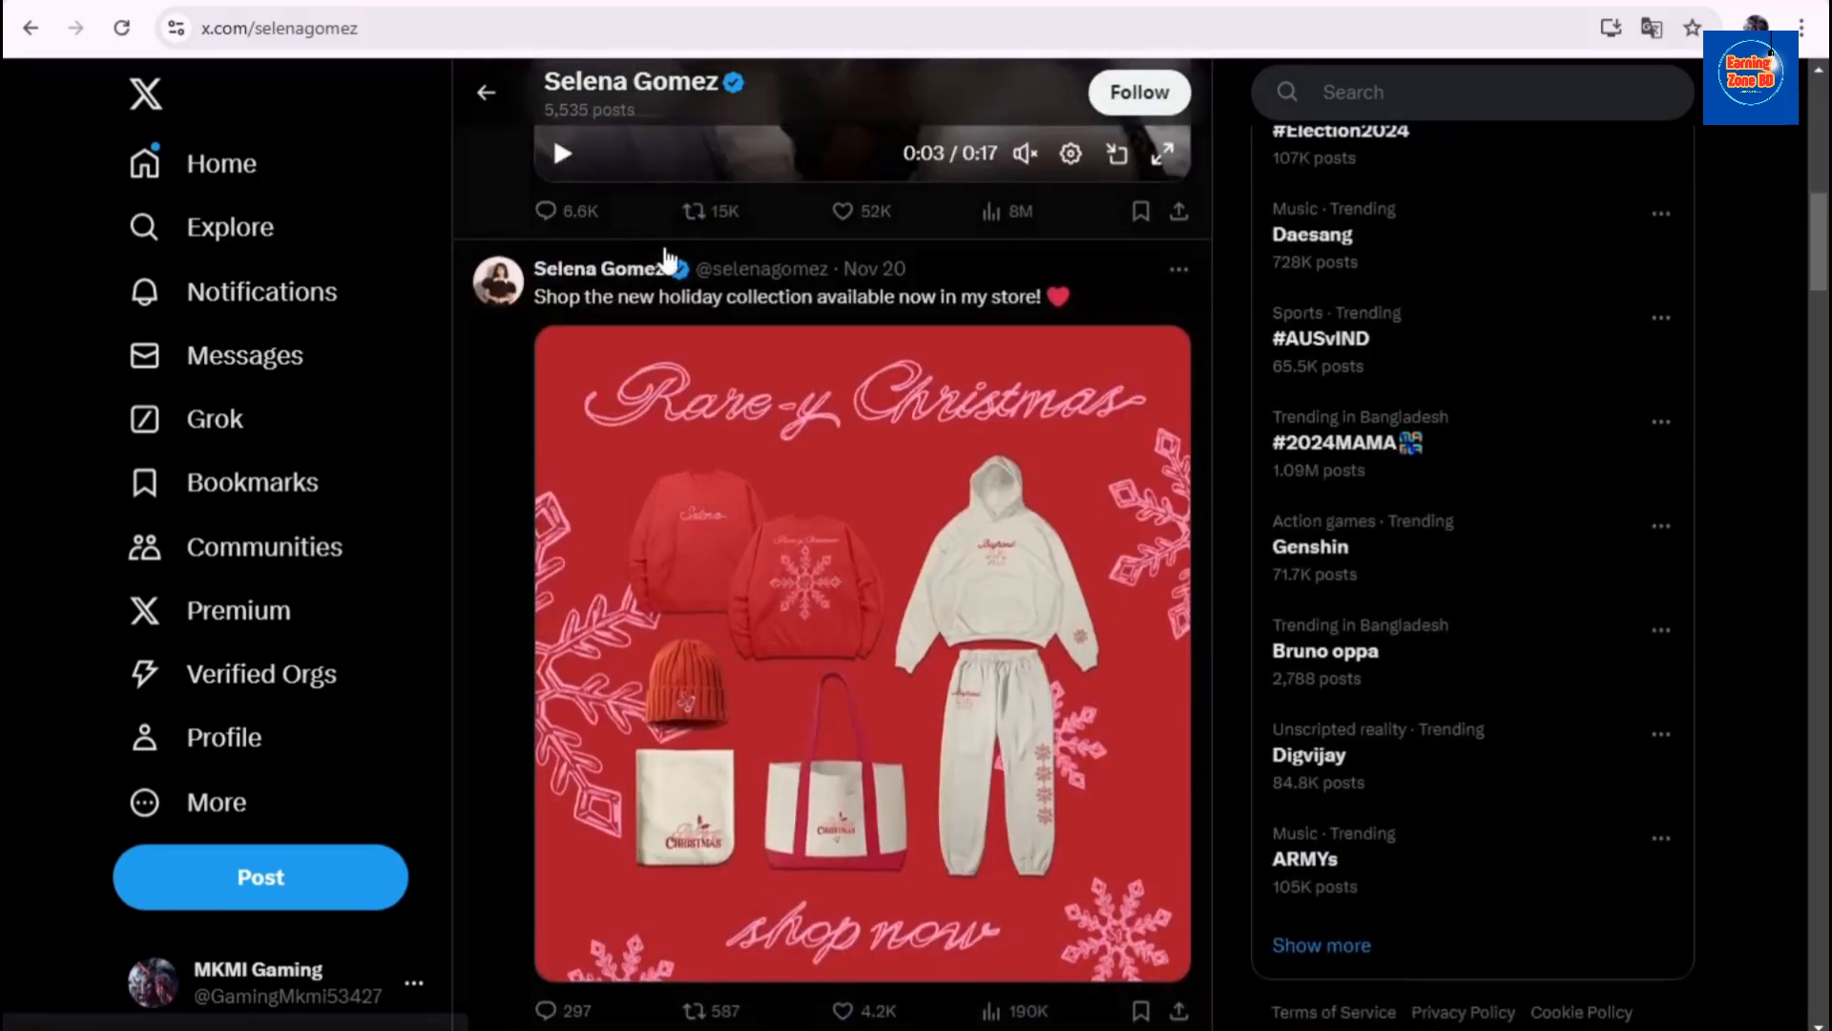
pyautogui.scroll(-1, 778, 382)
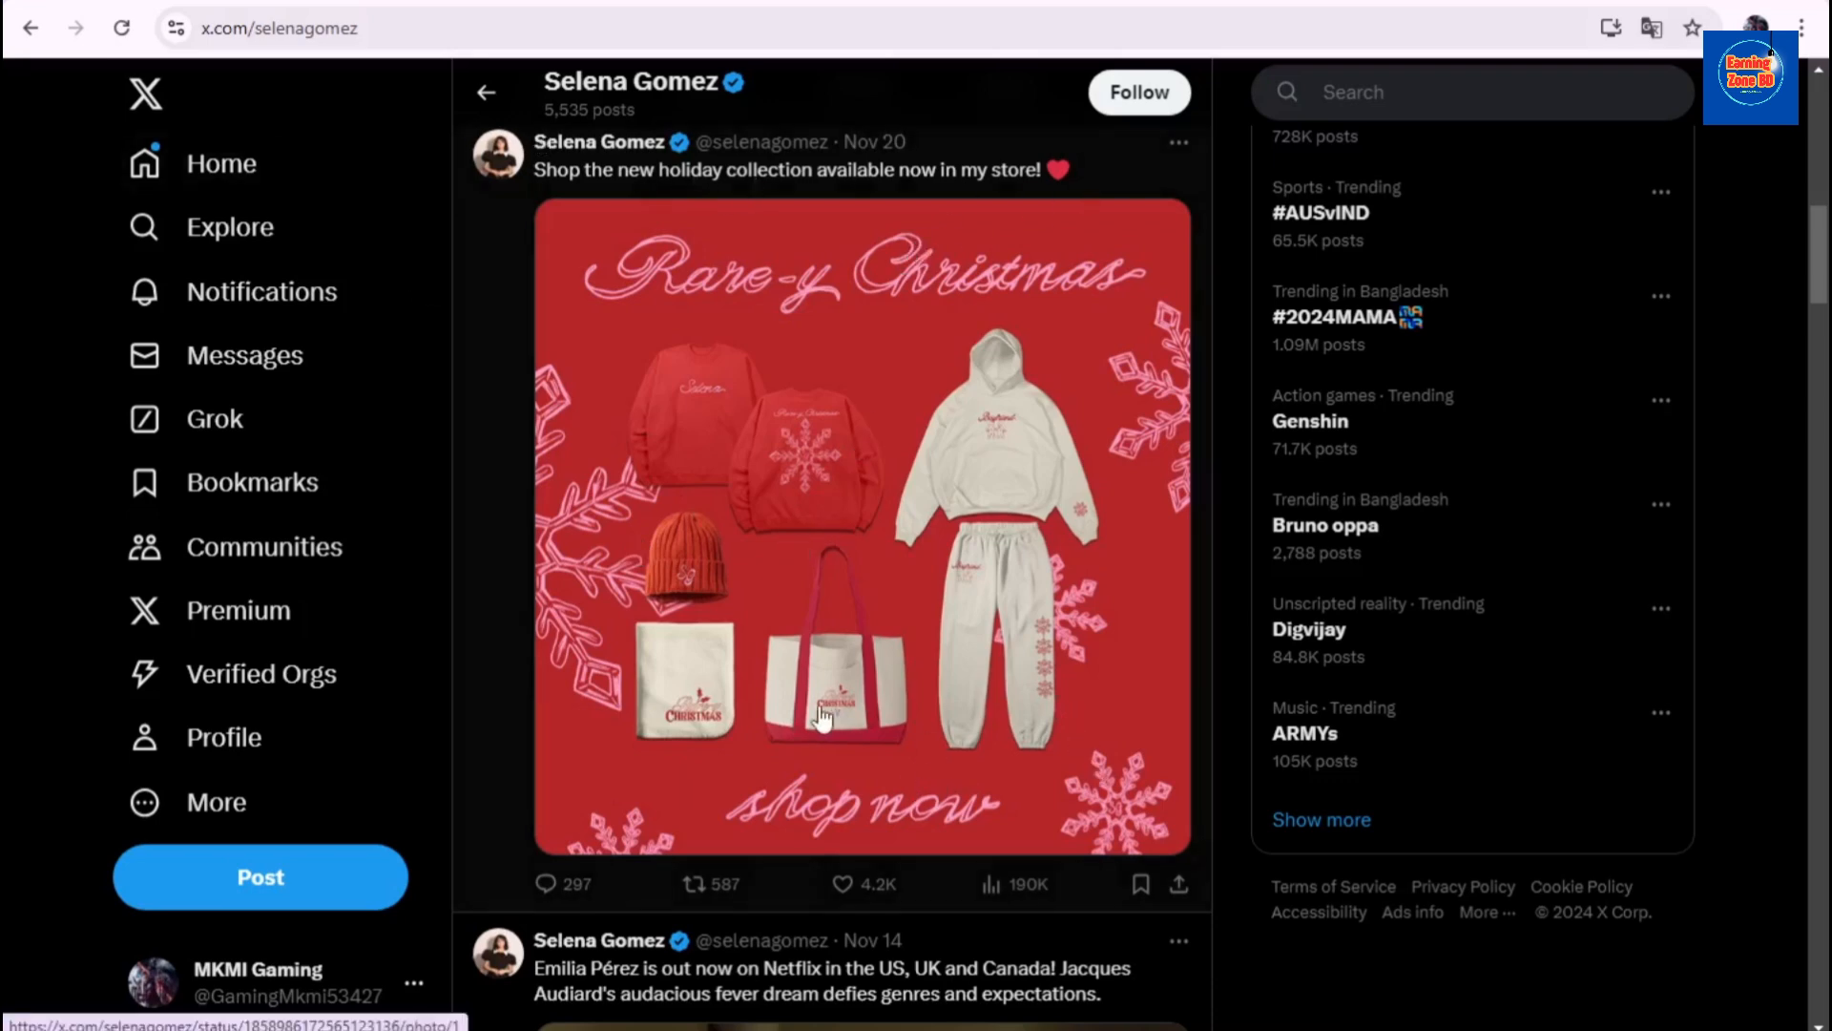
pyautogui.scroll(-1, 821, 717)
pyautogui.scroll(1, 819, 725)
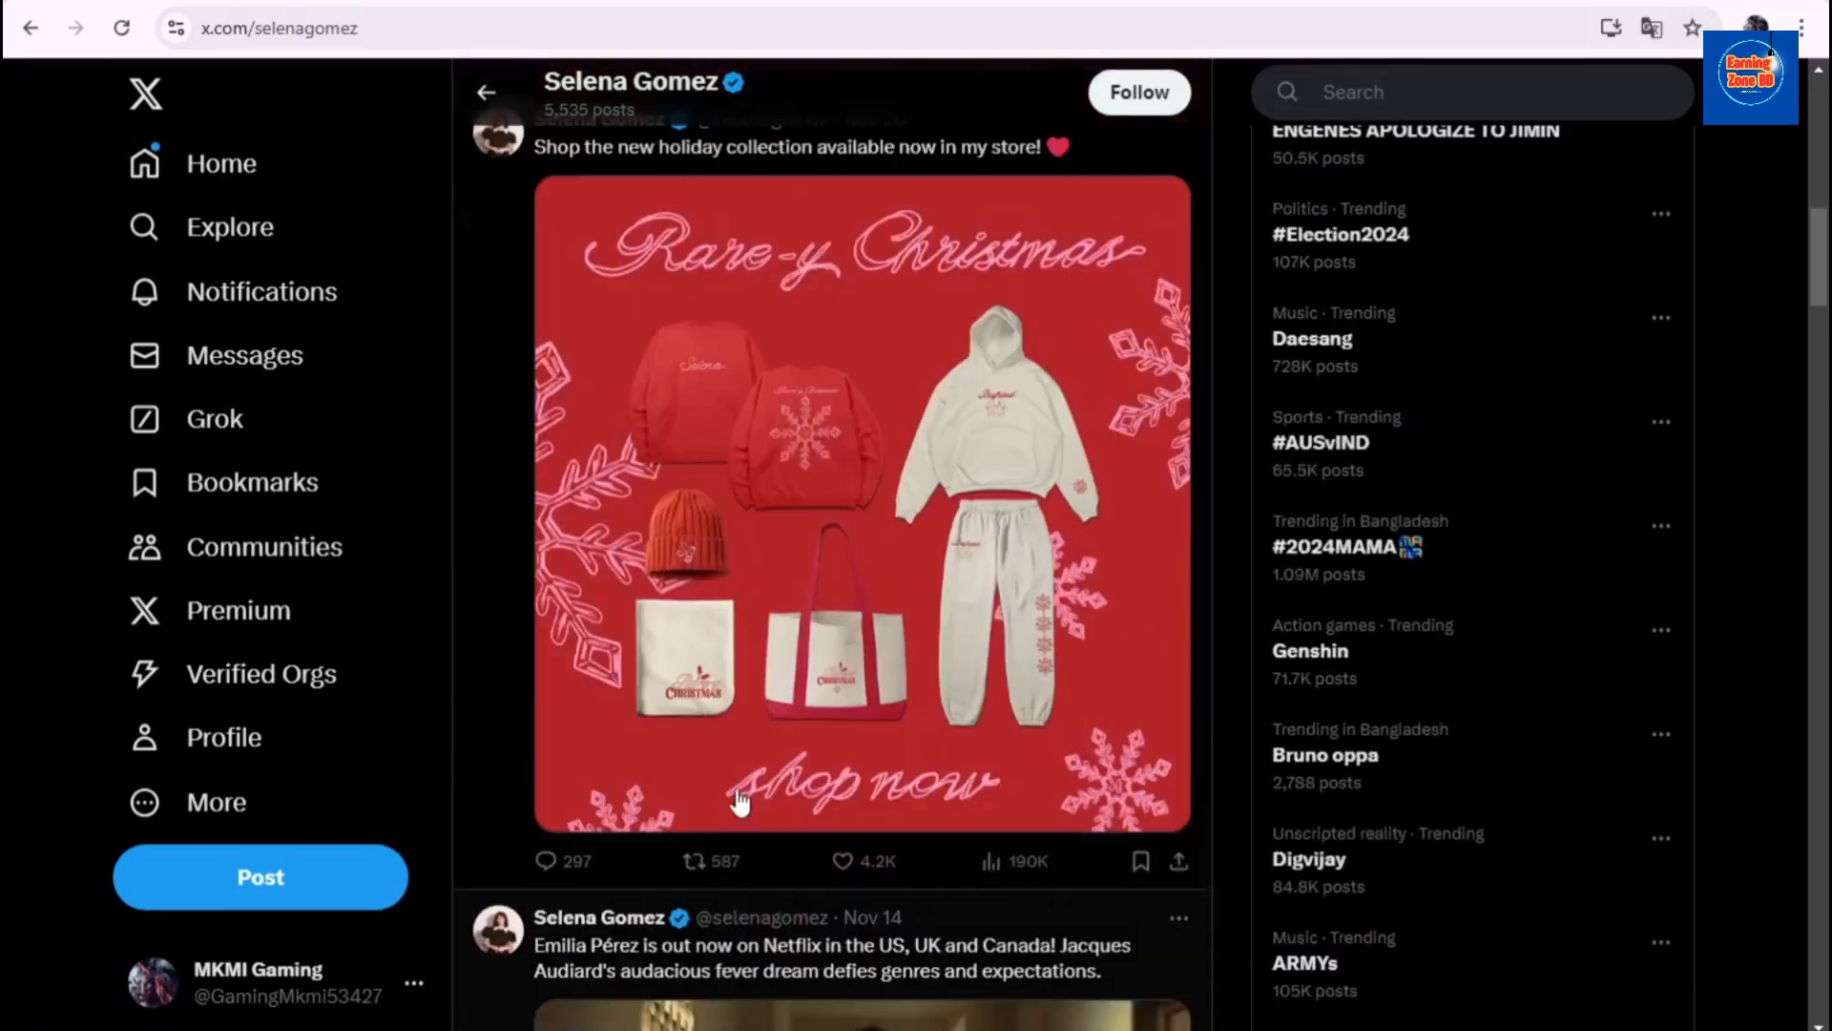
pyautogui.scroll(-1, 736, 807)
pyautogui.scroll(1, 716, 798)
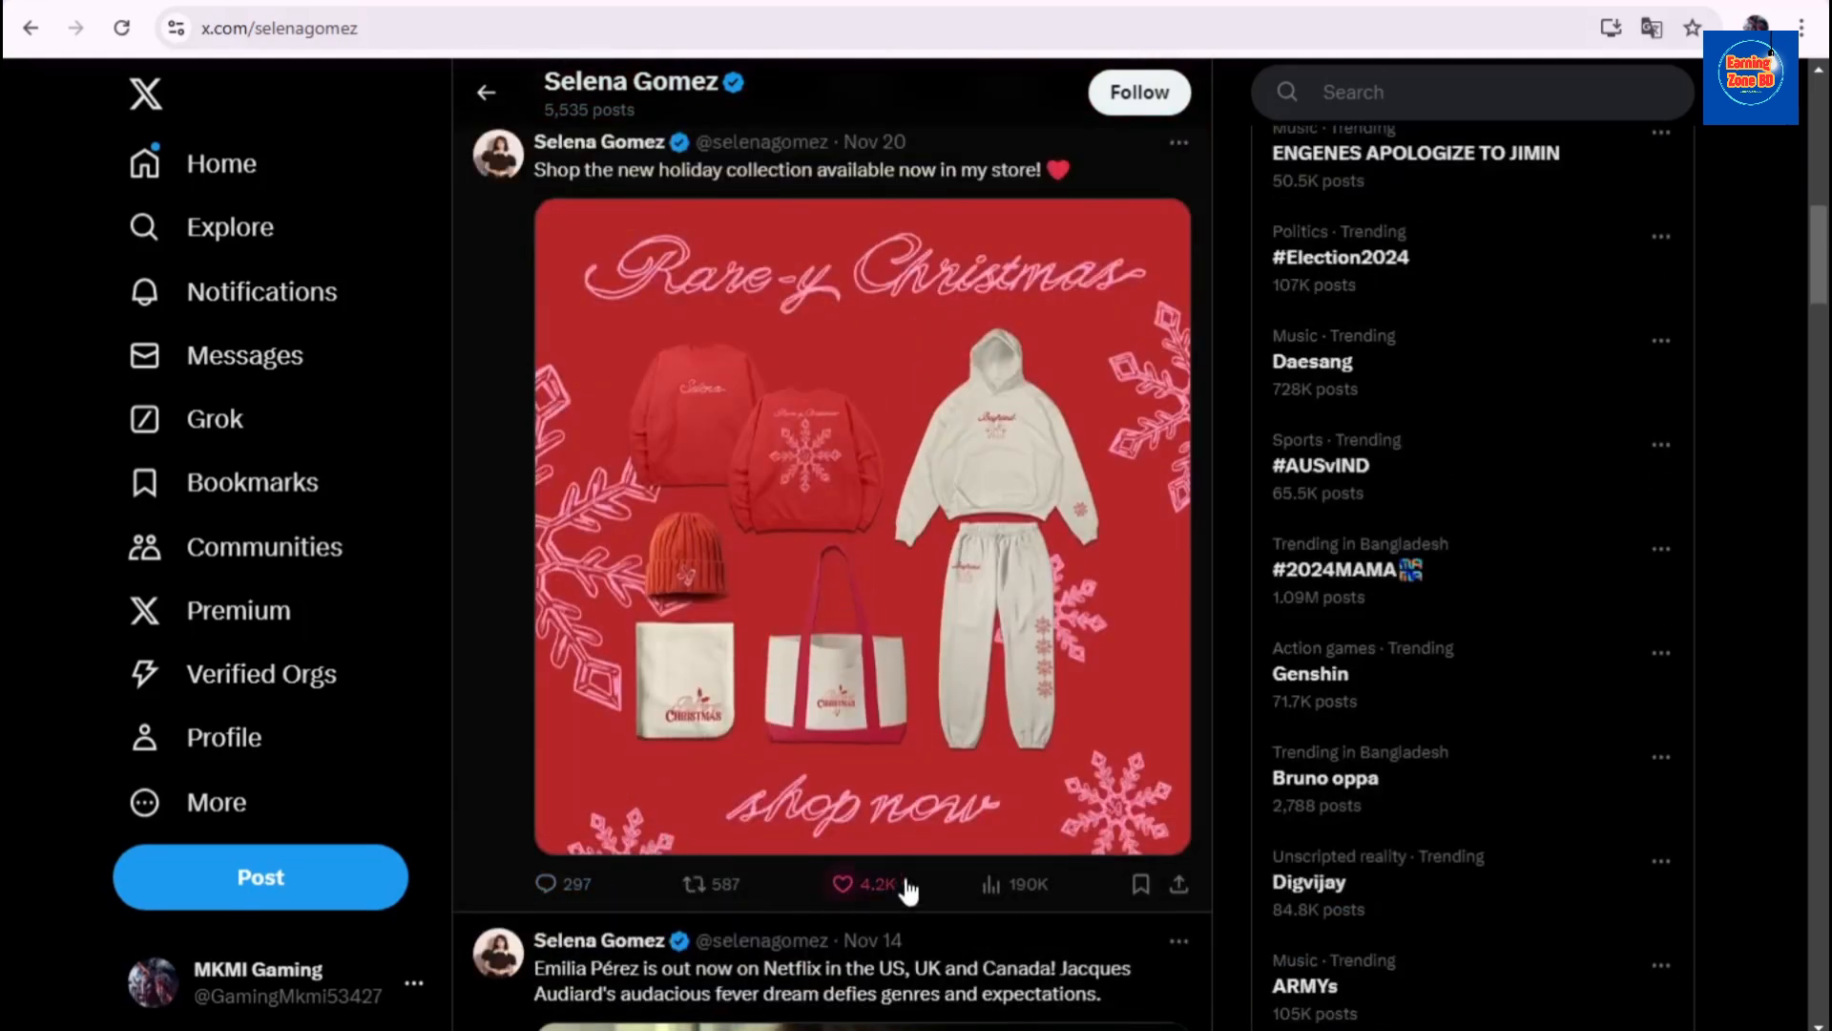
# - Reply to the 'Rare-y Christmas' tweet with the pasted giveaway message and check it among the replies
pyautogui.click(852, 673)
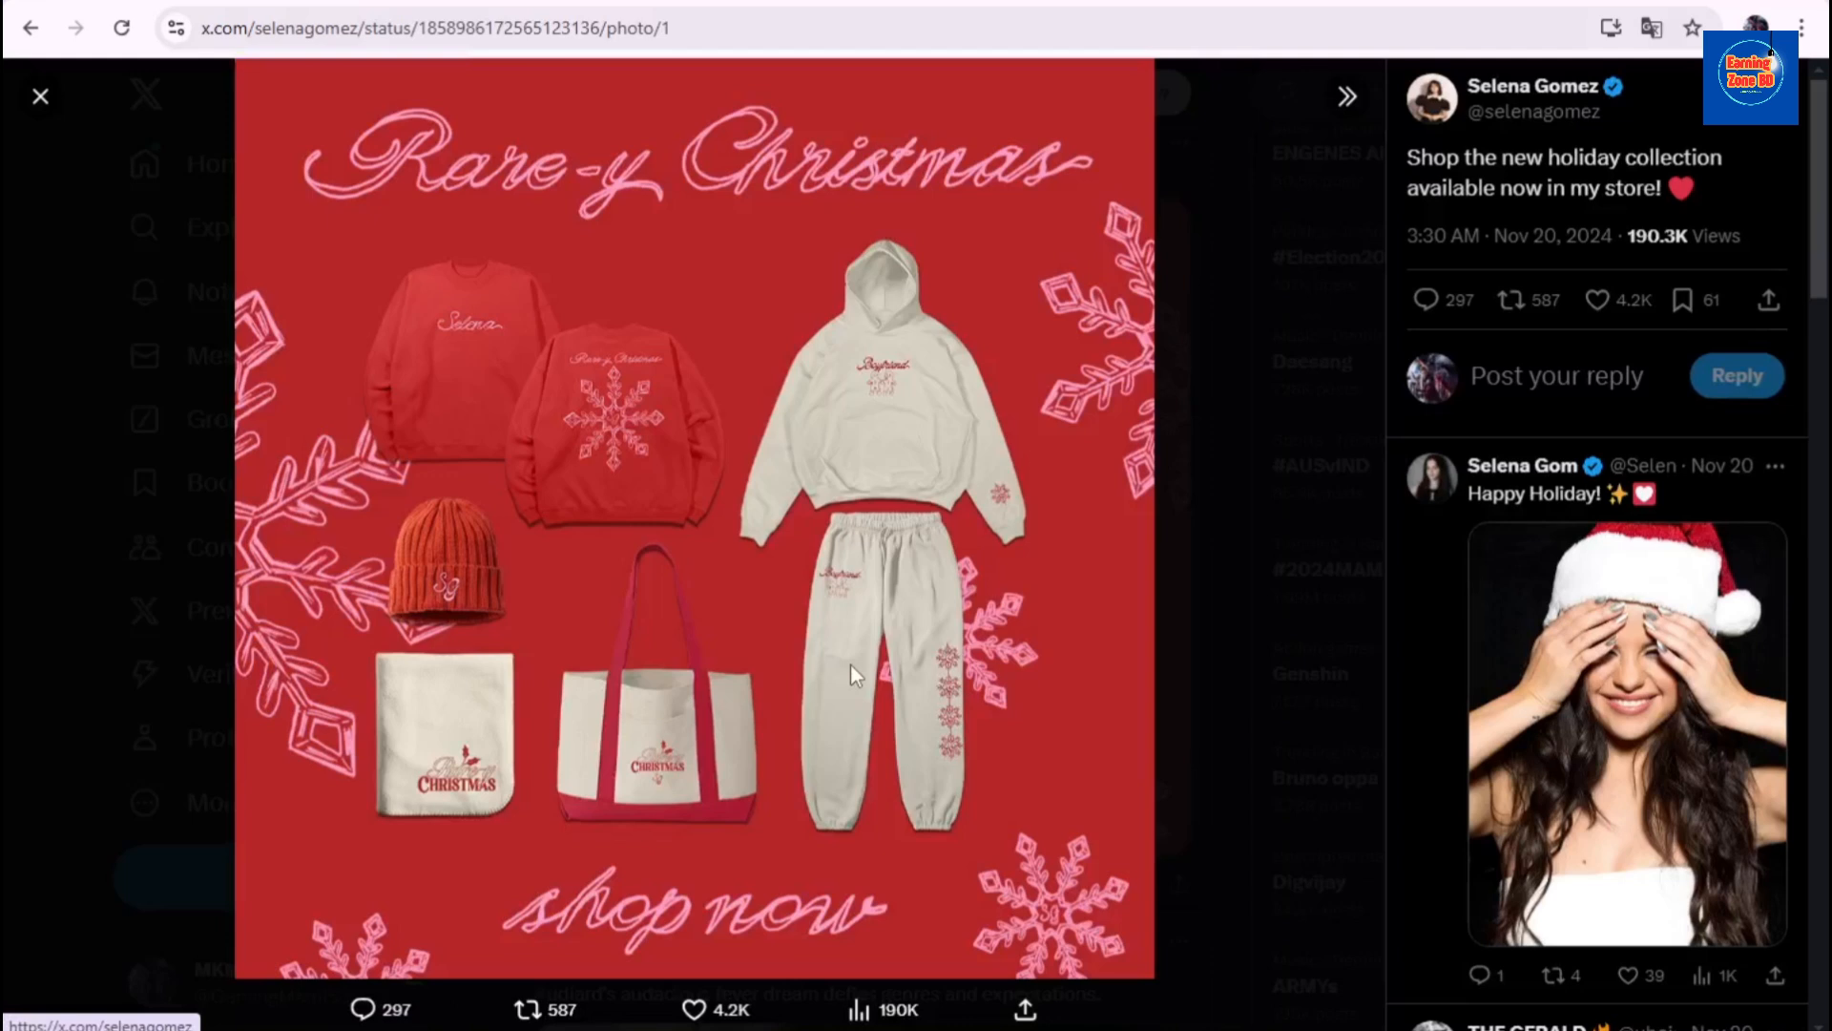
pyautogui.click(1519, 374)
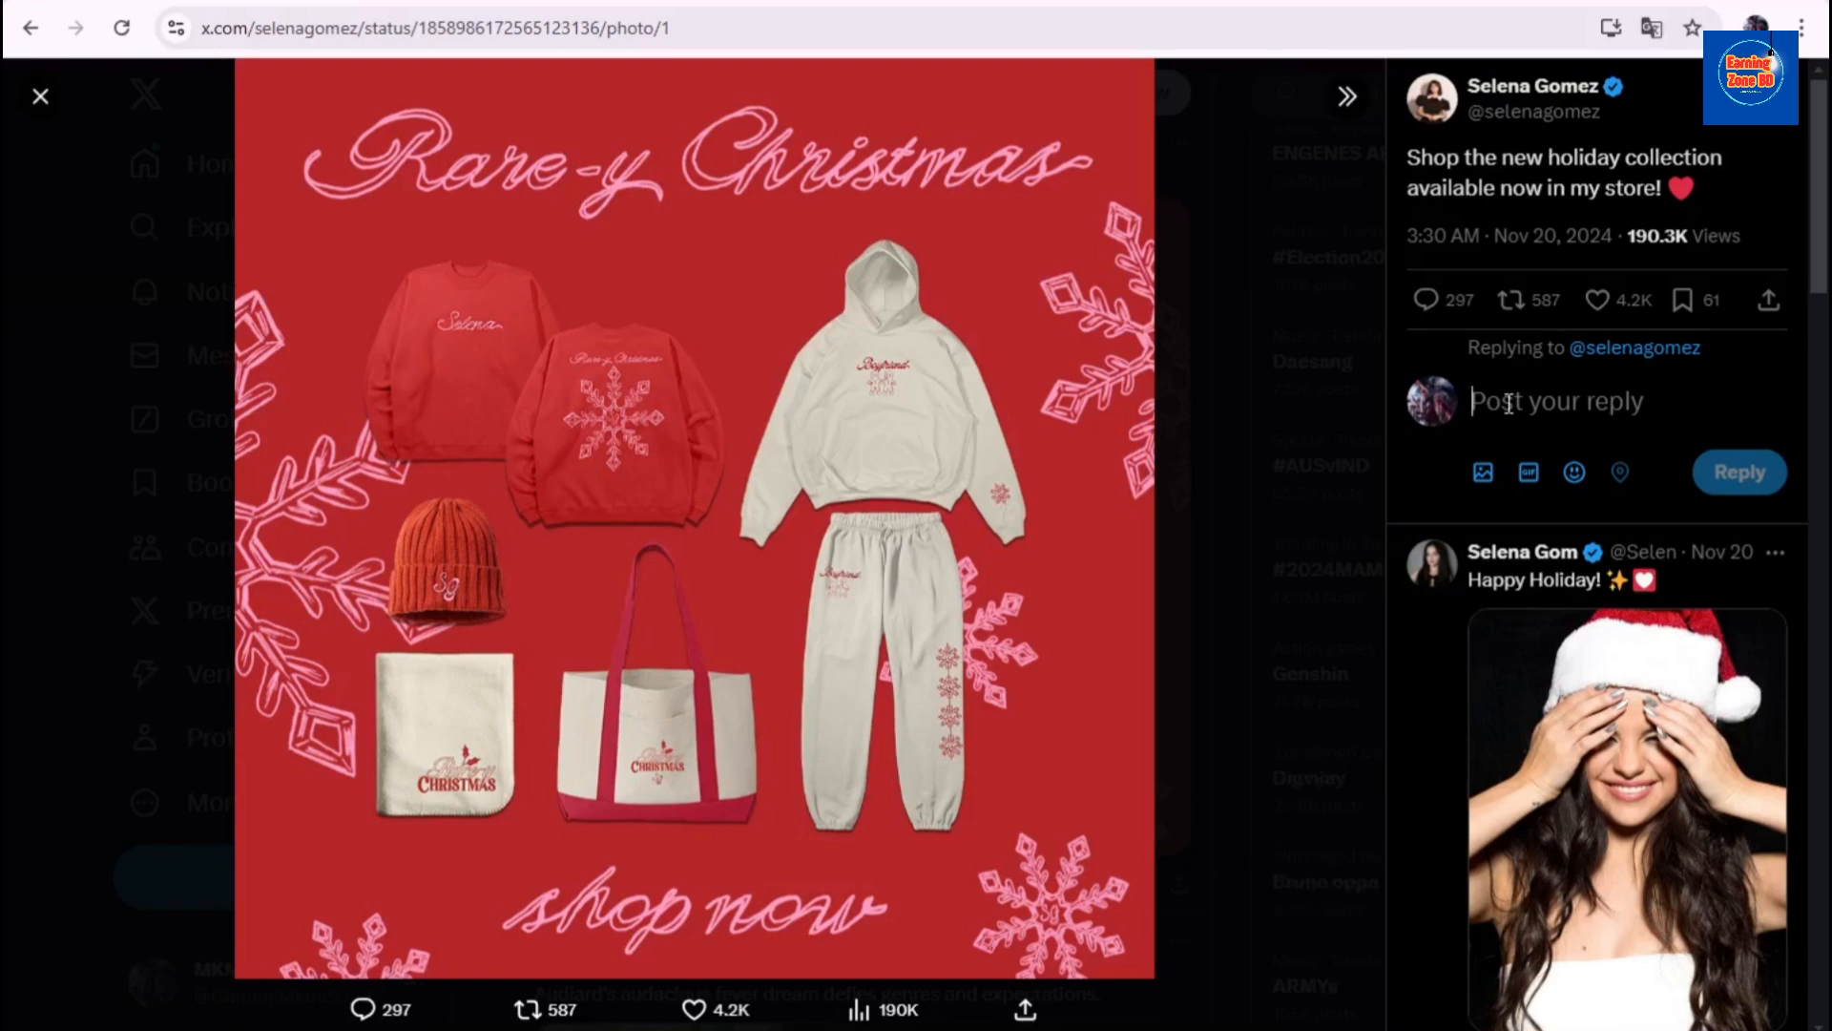
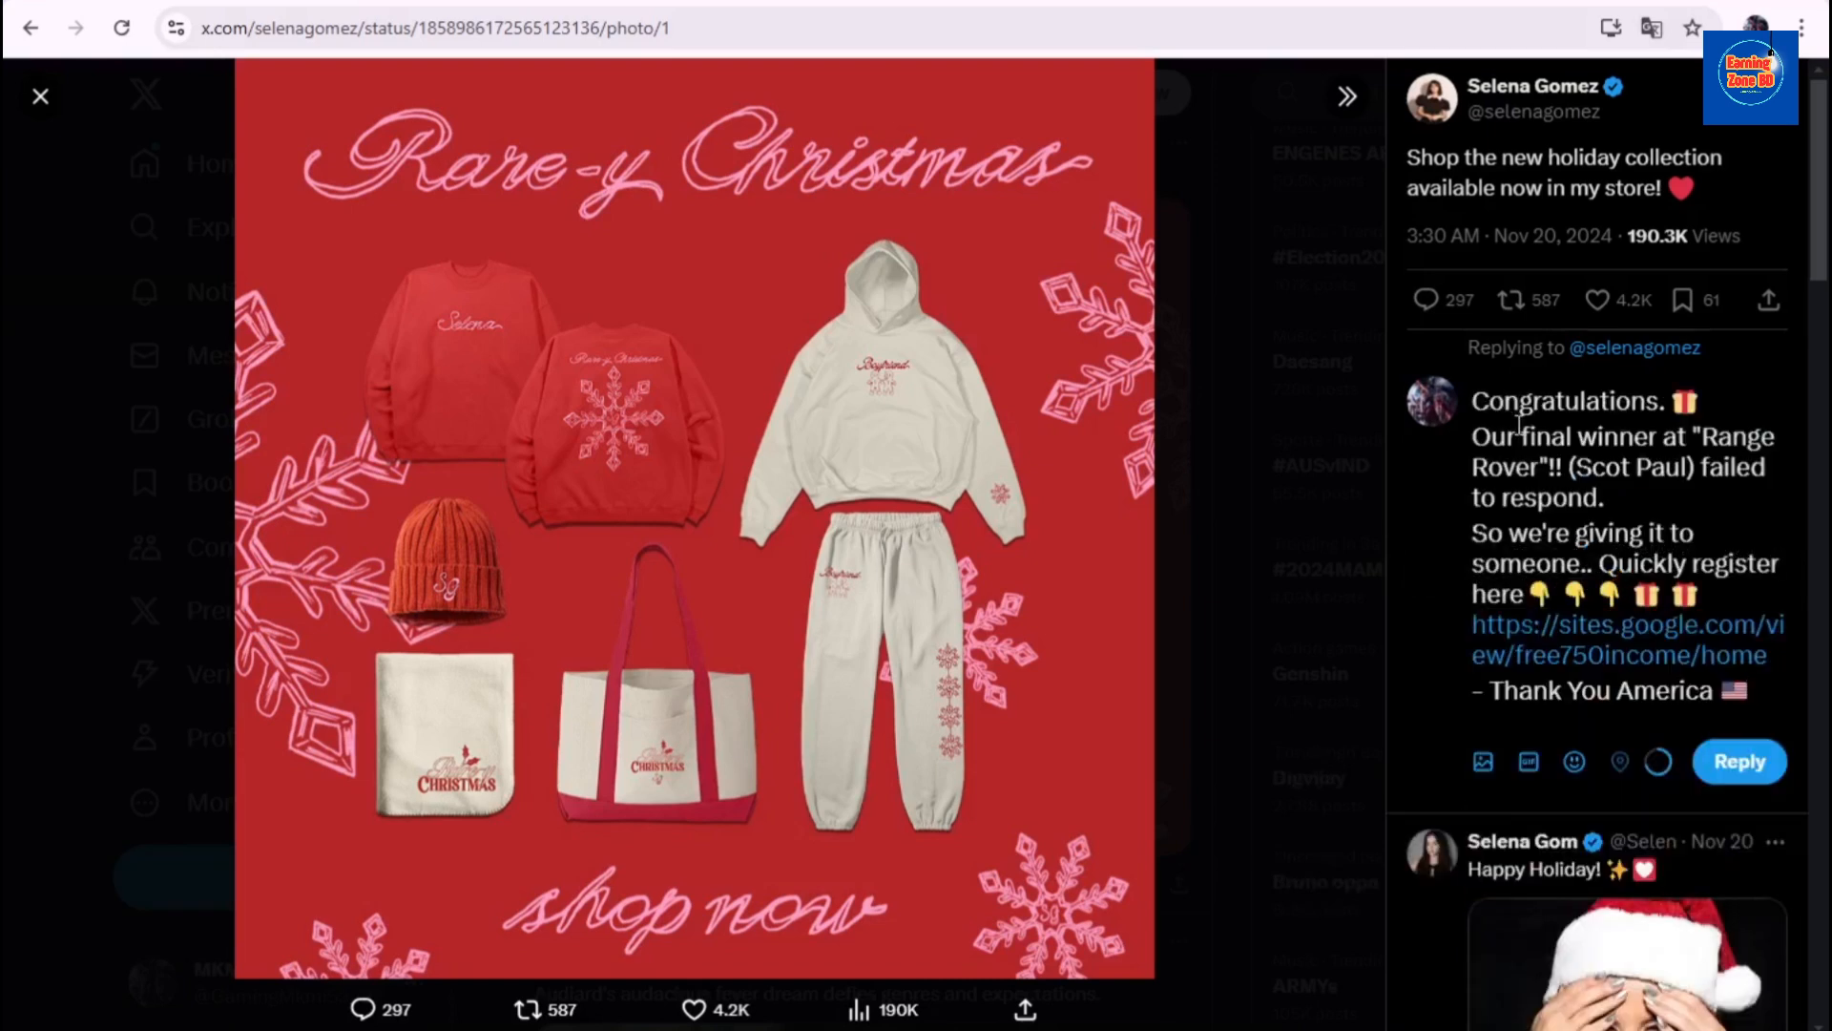
pyautogui.scroll(-1, 1672, 725)
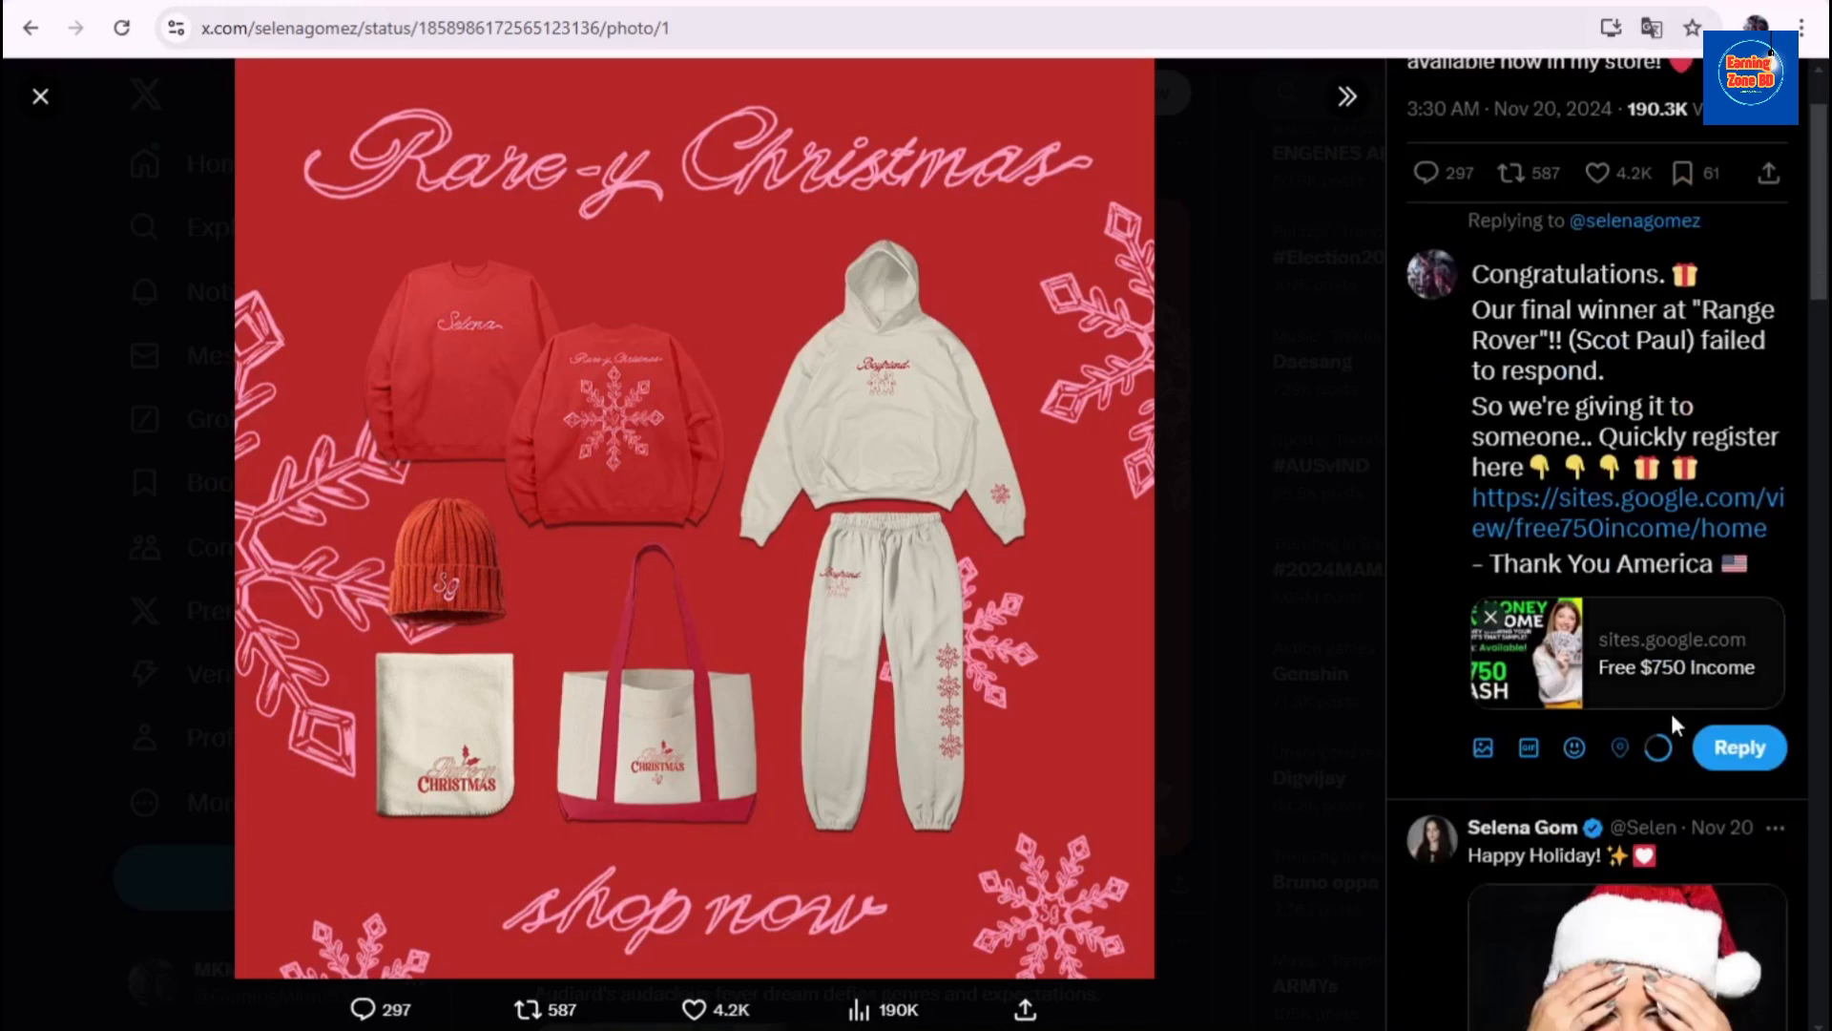
pyautogui.scroll(-1, 1802, 775)
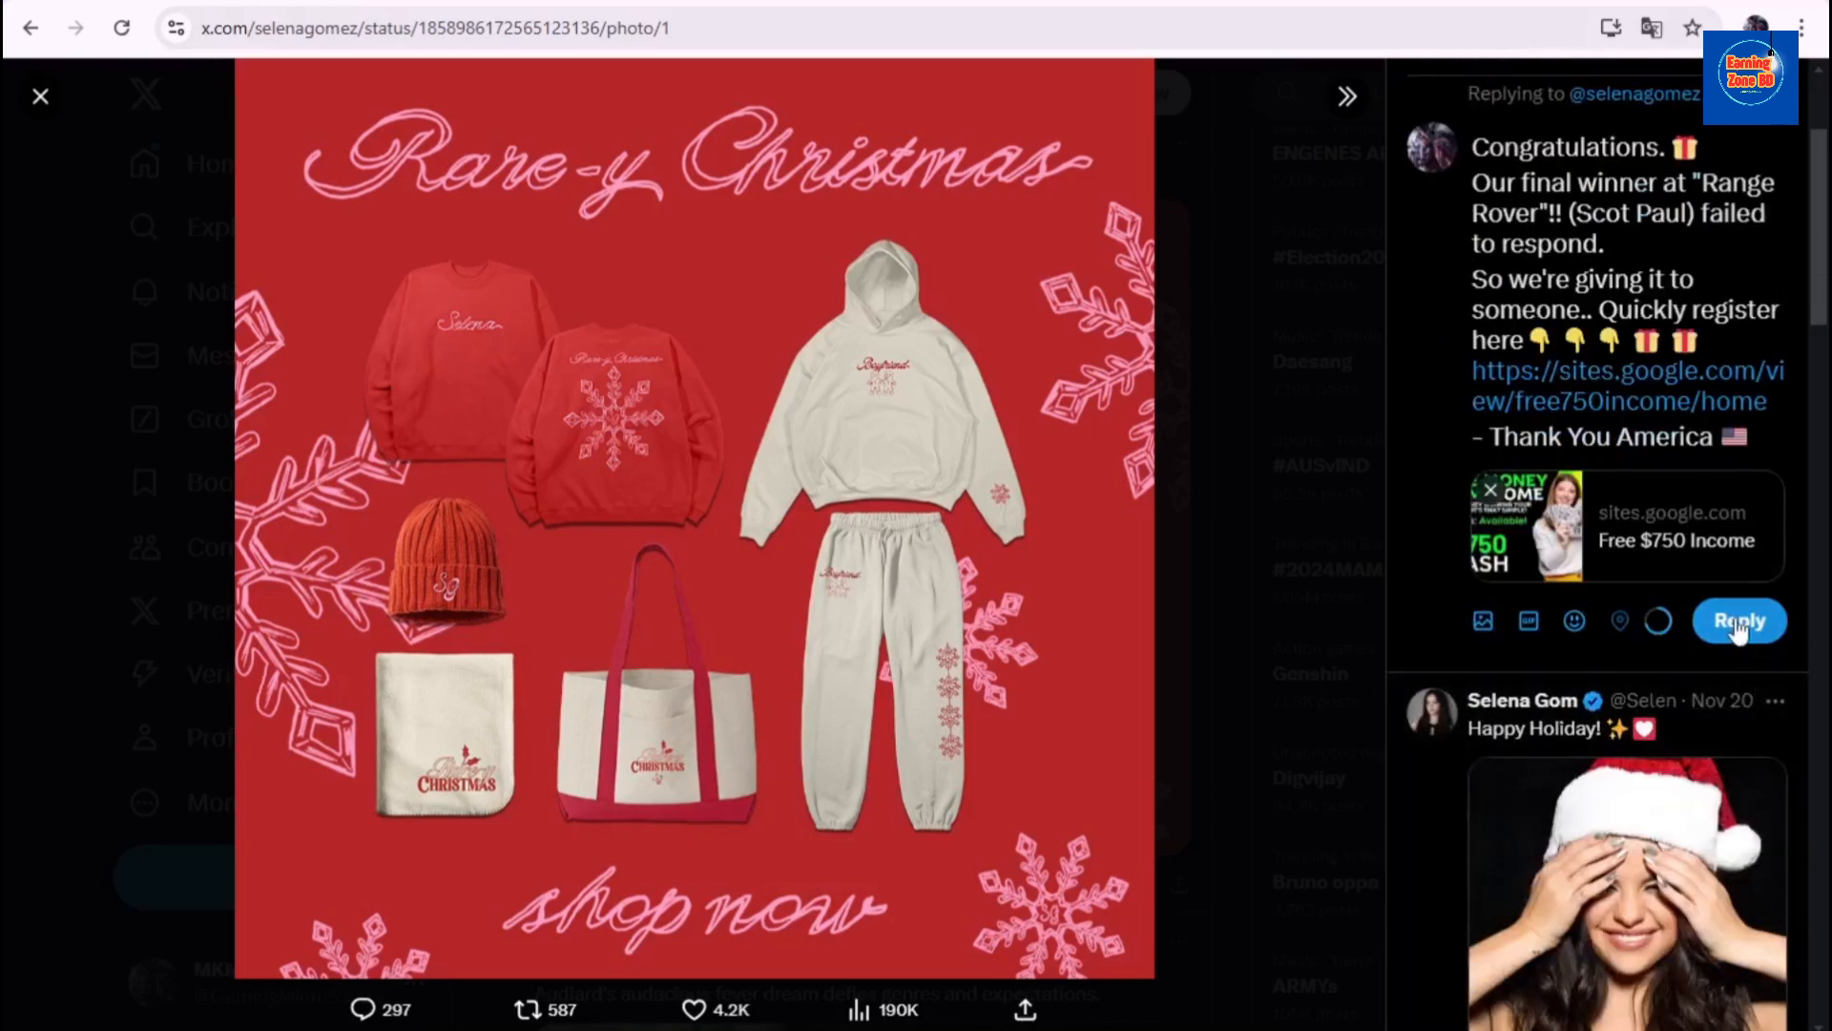
pyautogui.click(1739, 625)
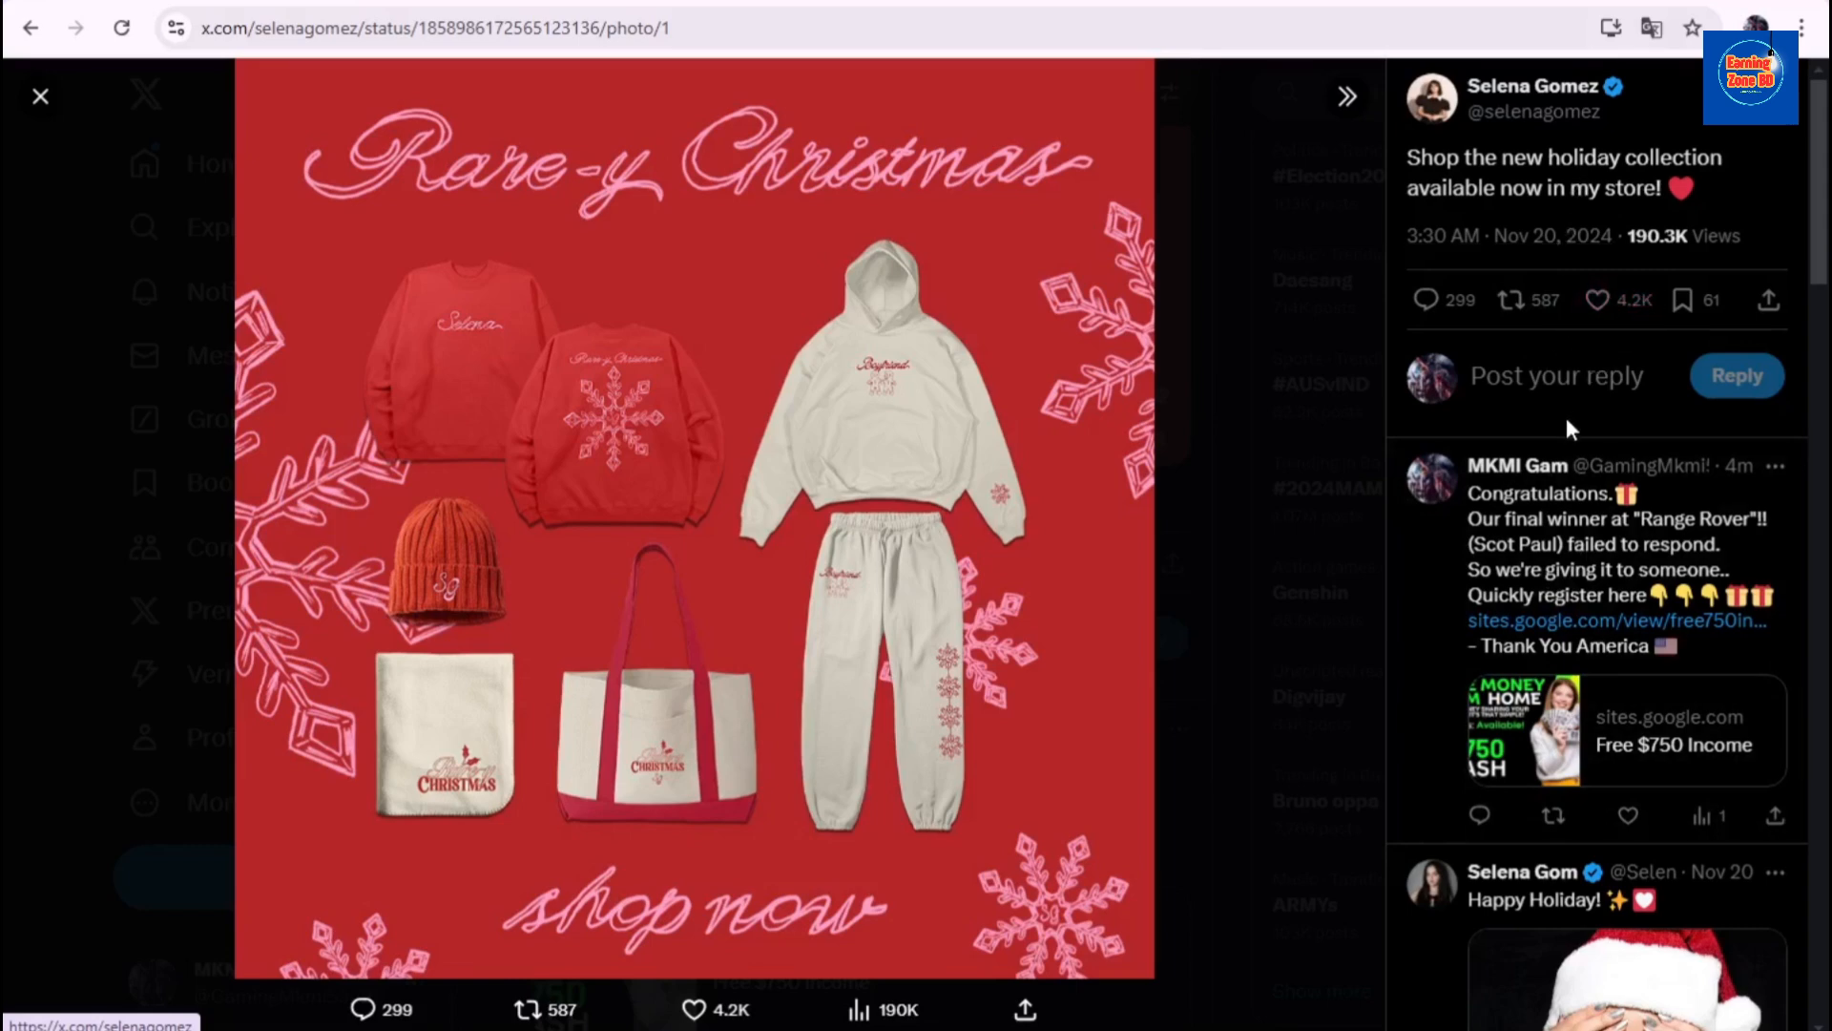
pyautogui.scroll(-12, 1630, 605)
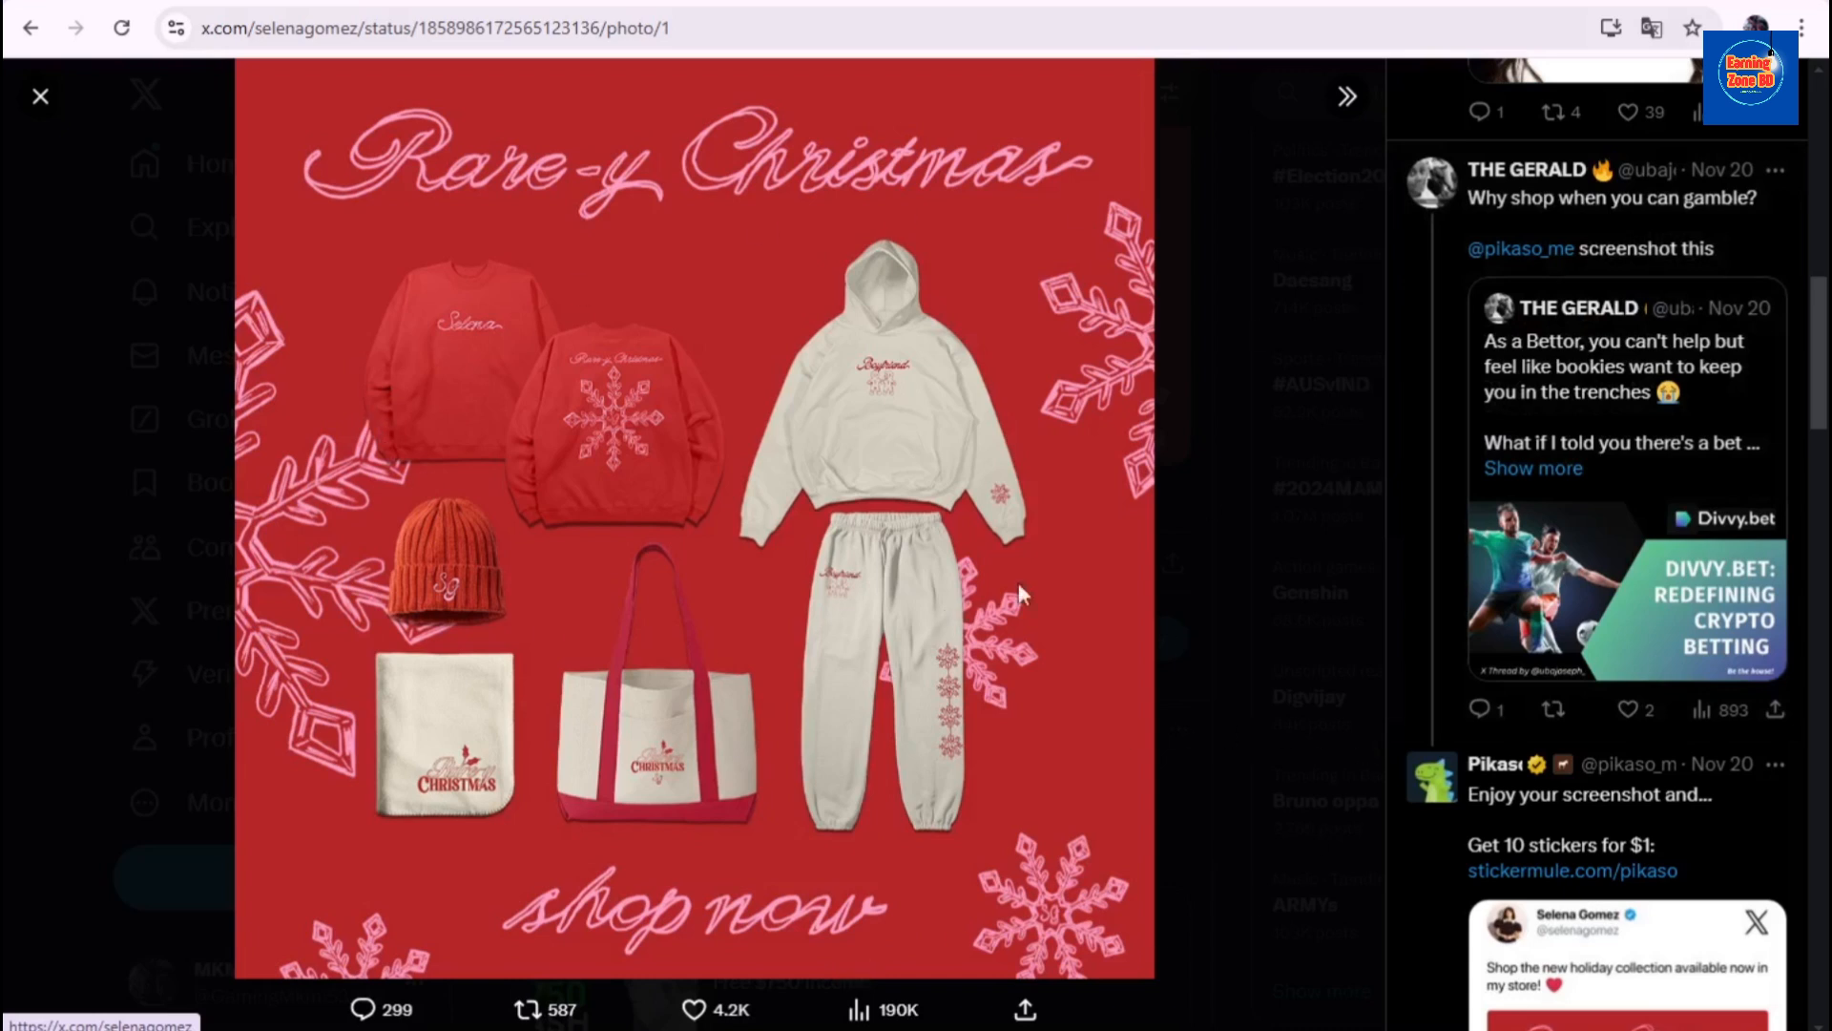
# - Close the photo viewer, open the second celebrity's profile from recent searches, and open their Justice World Tour post
pyautogui.click(40, 96)
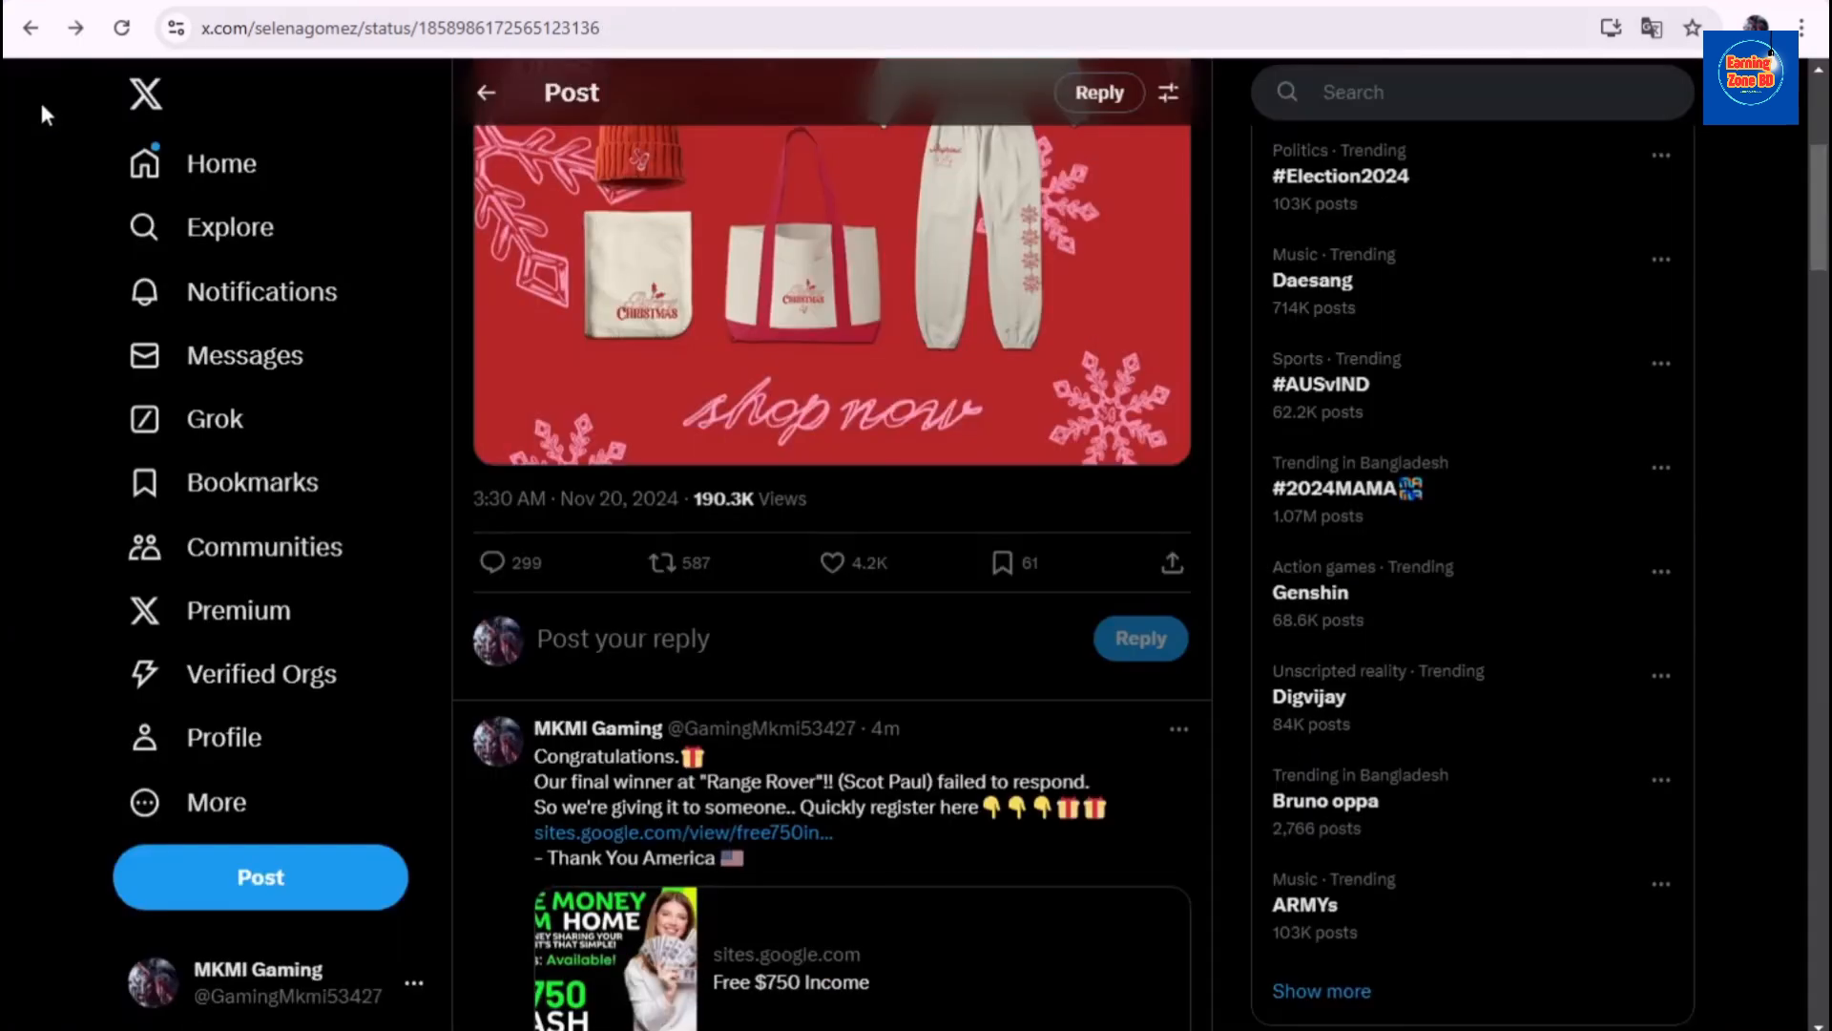
pyautogui.click(1427, 93)
pyautogui.click(1407, 218)
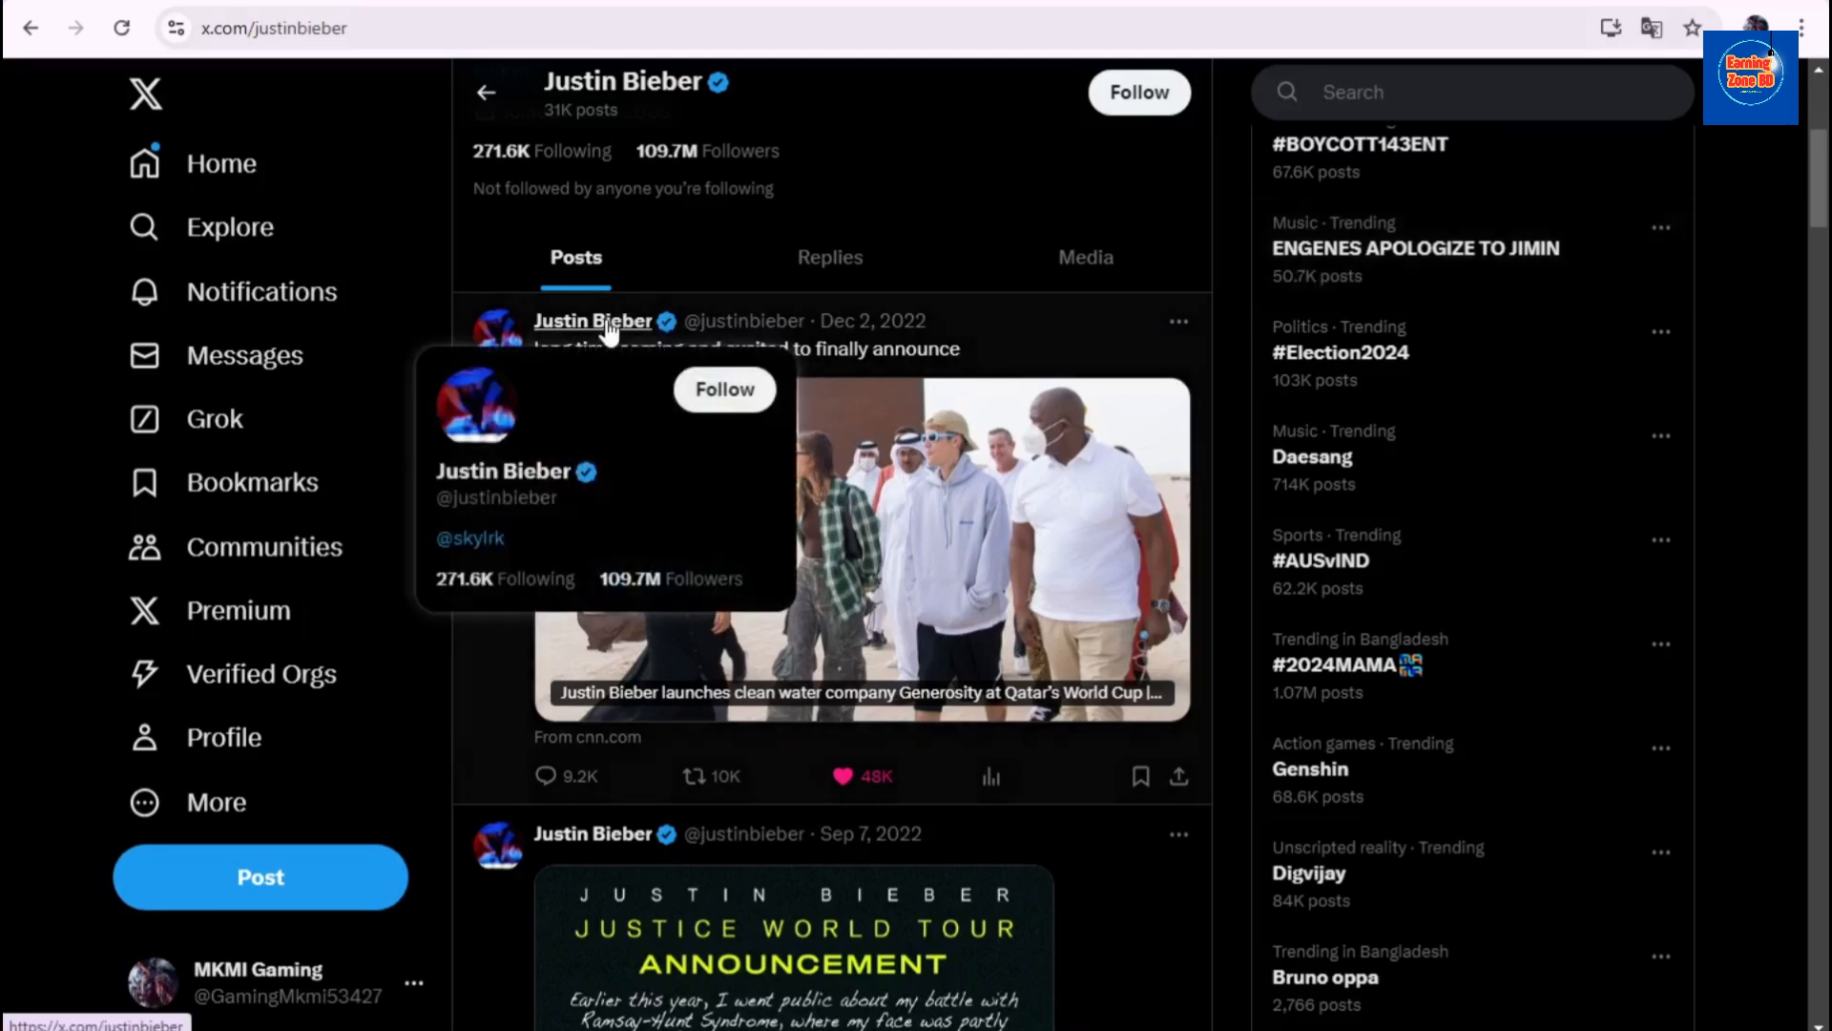
pyautogui.scroll(4, 833, 537)
pyautogui.scroll(-7, 833, 536)
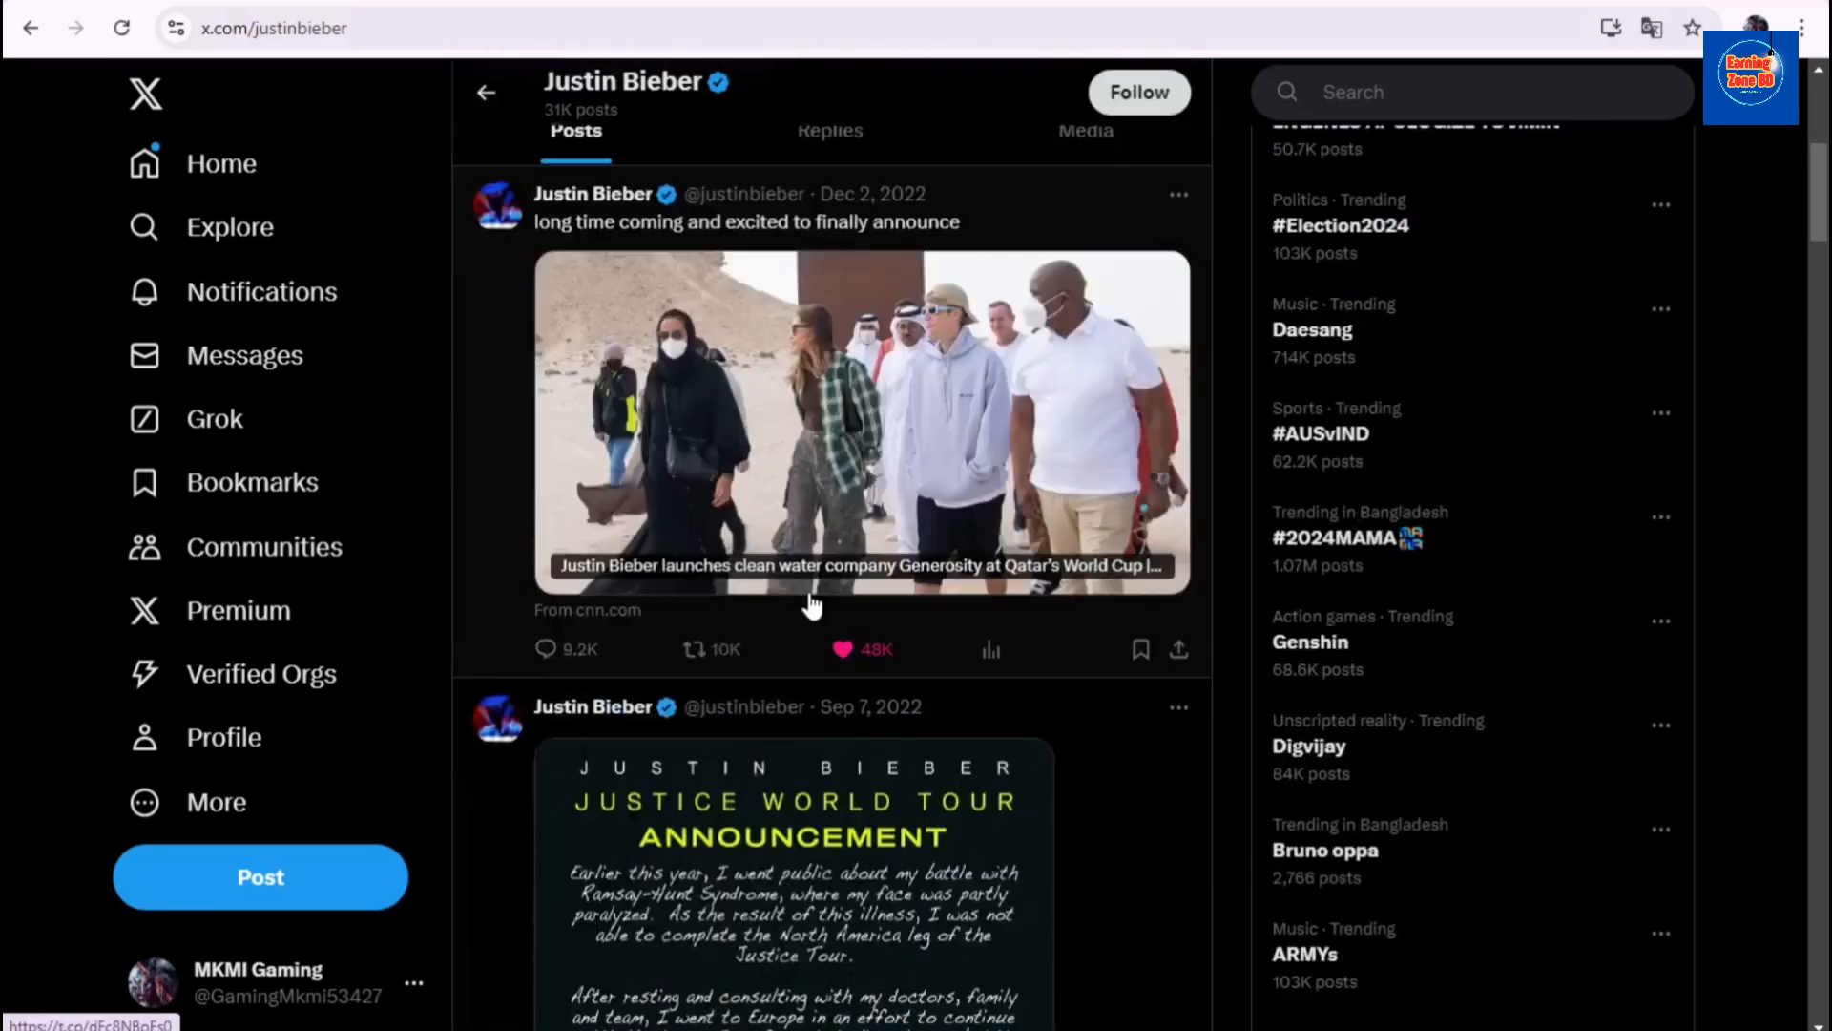
pyautogui.scroll(6, 850, 563)
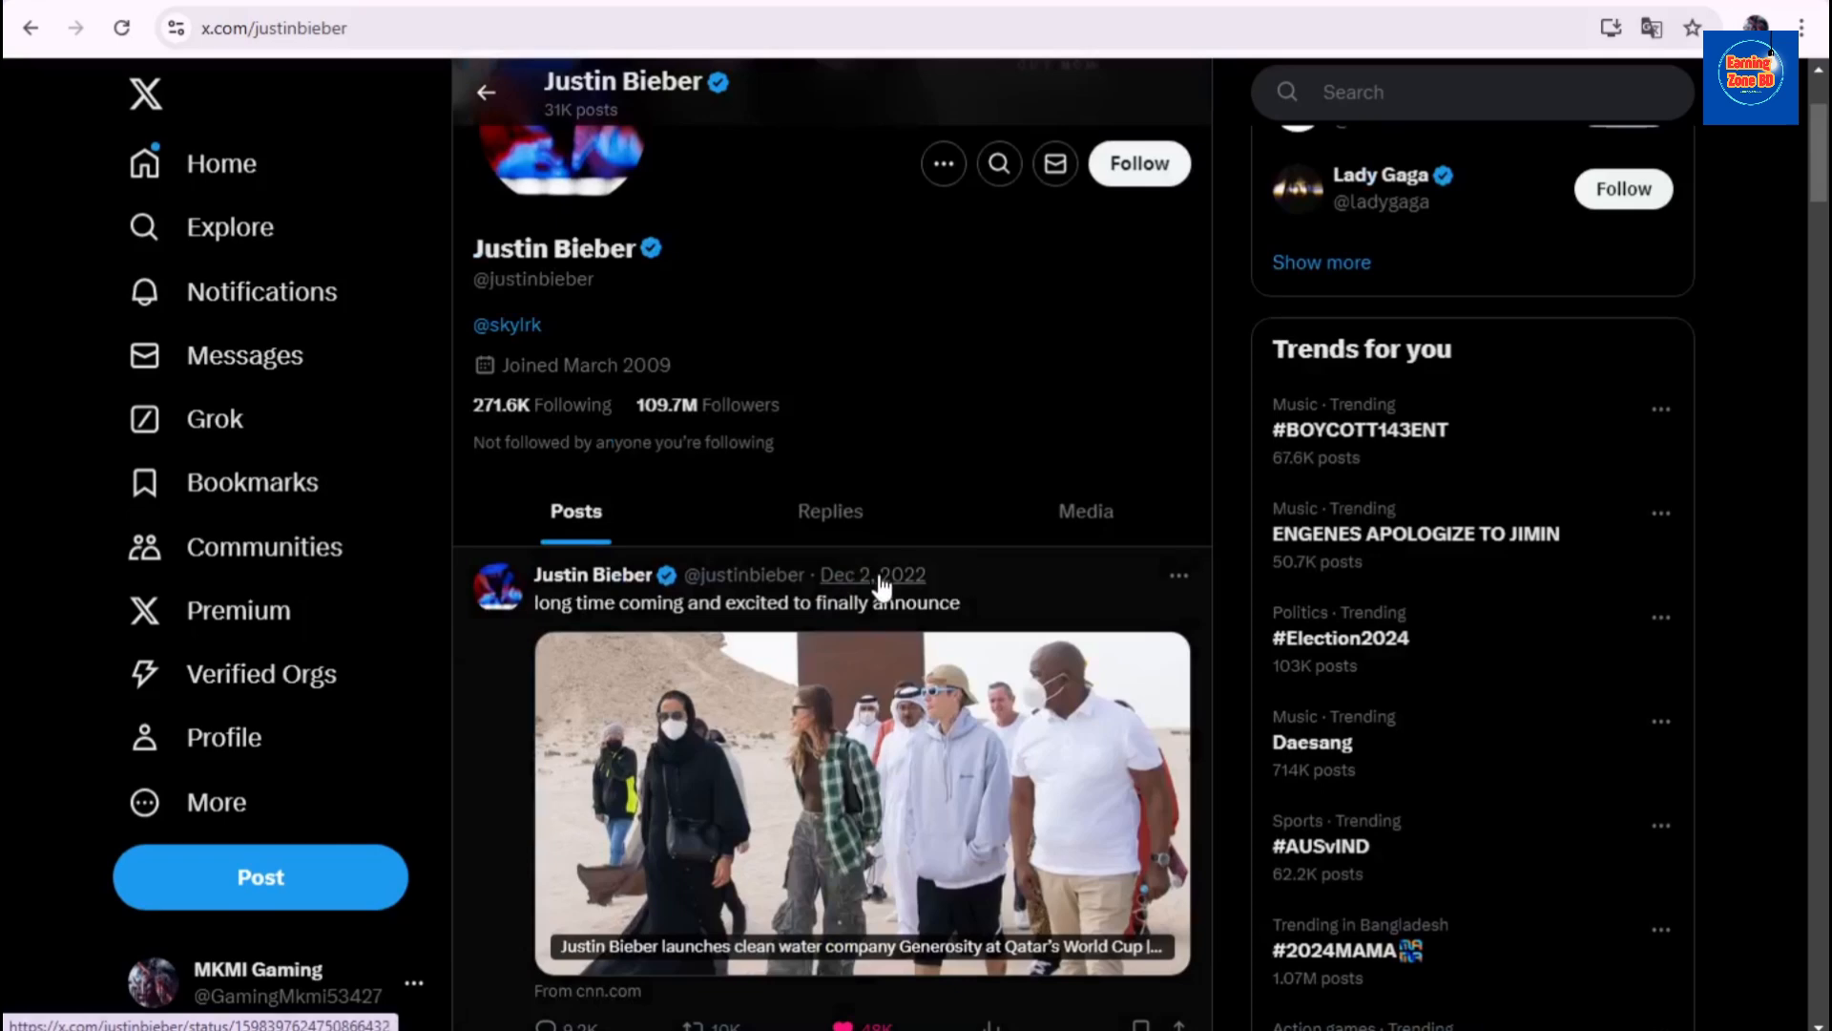
pyautogui.scroll(-3, 876, 585)
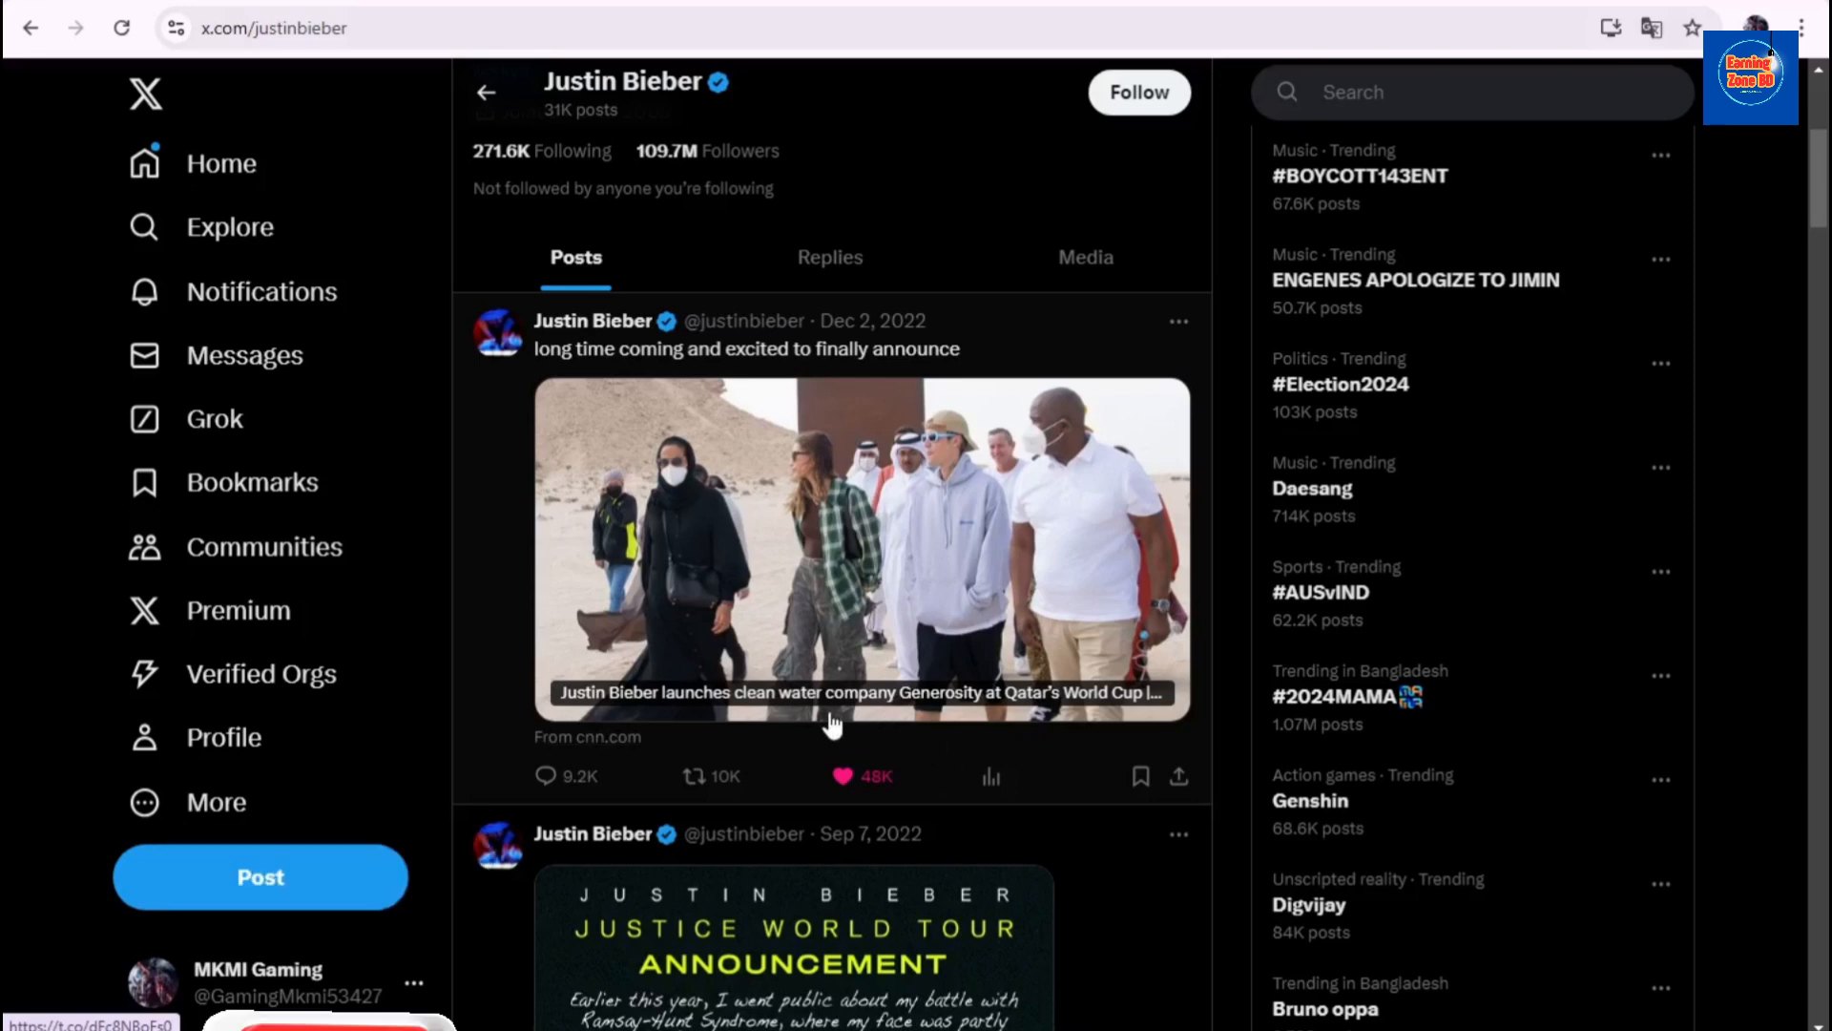
pyautogui.click(811, 906)
# - Reply to the Justice World Tour announcement with the pasted giveaway message, then close the photo viewer
pyautogui.click(1519, 315)
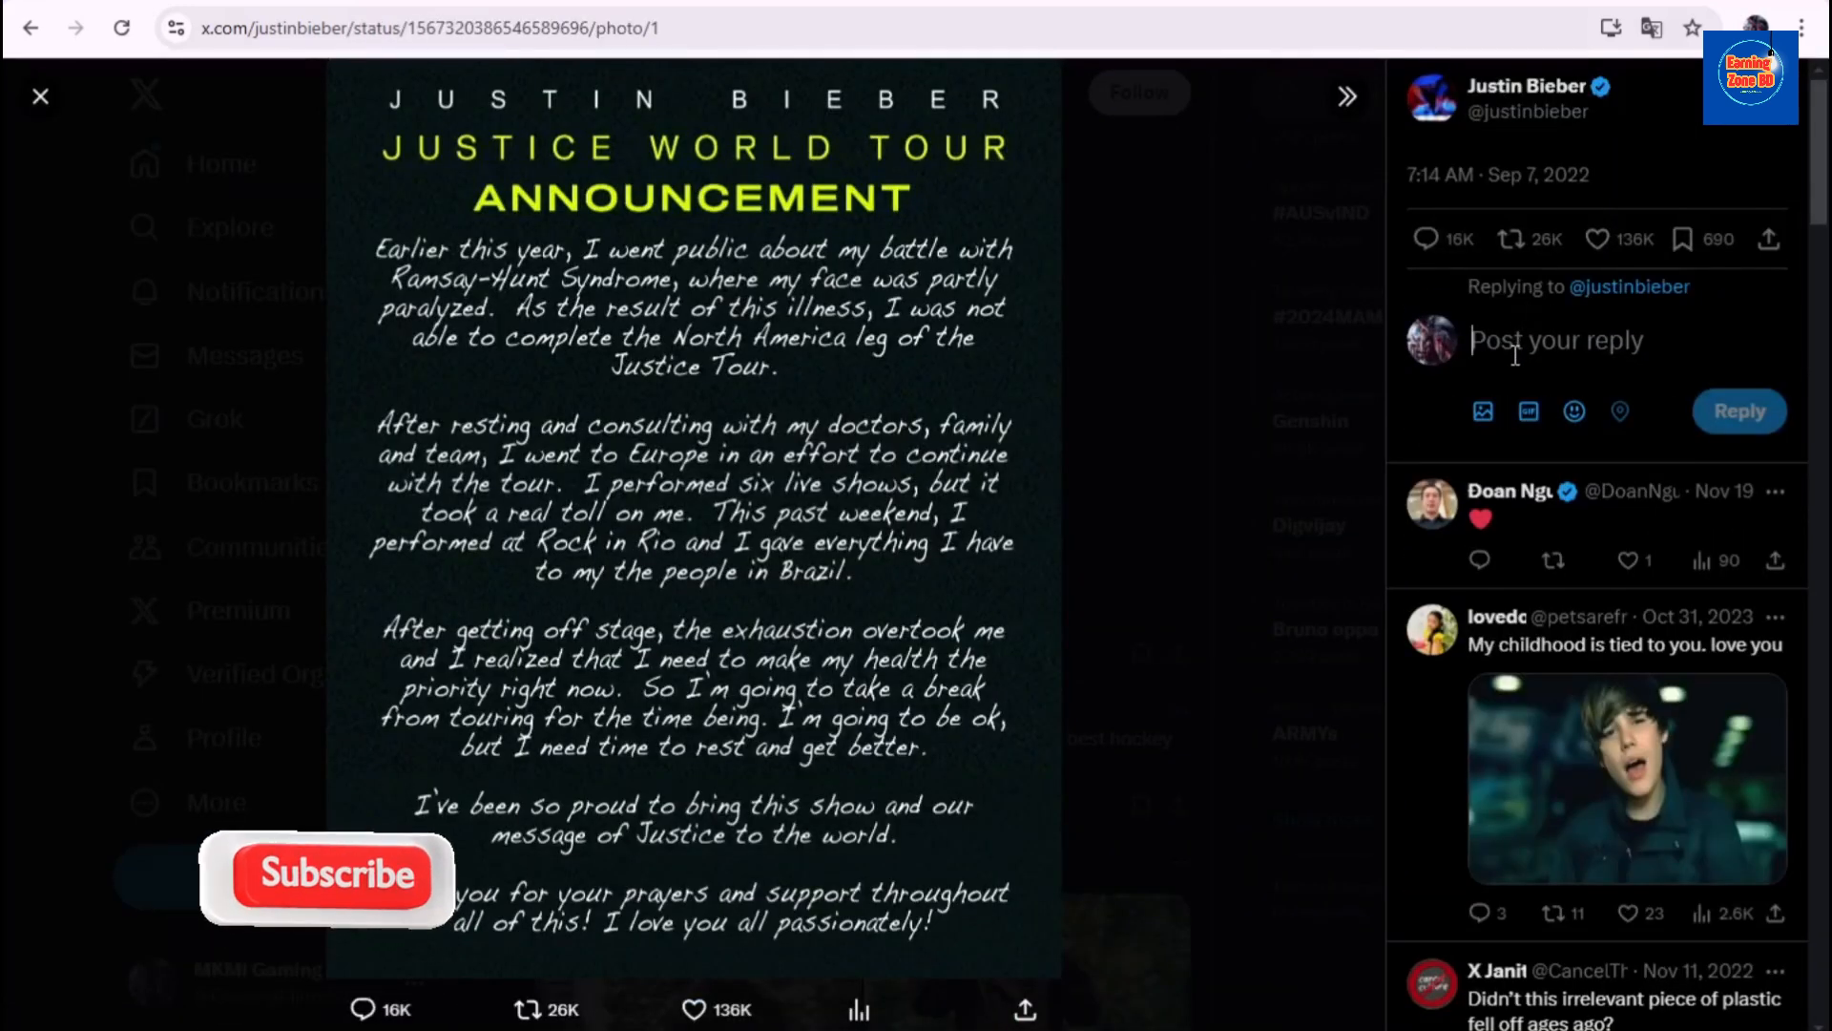
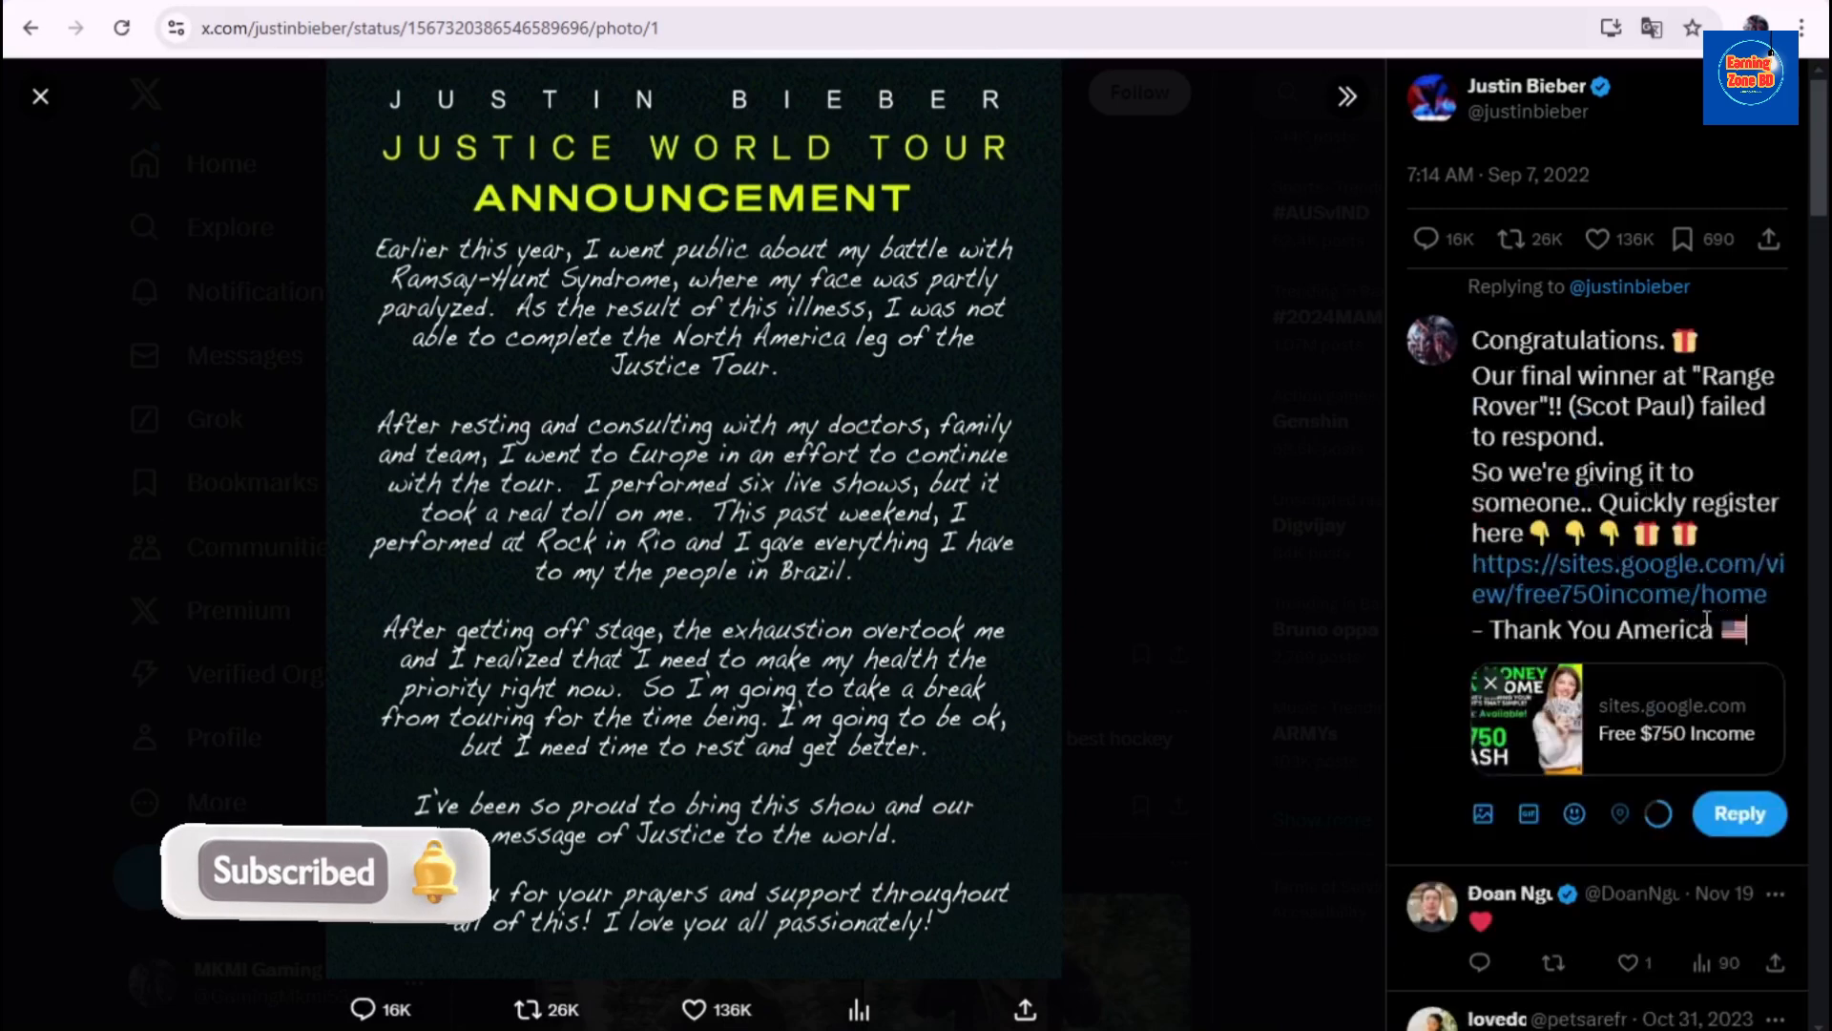
pyautogui.scroll(-1, 1613, 721)
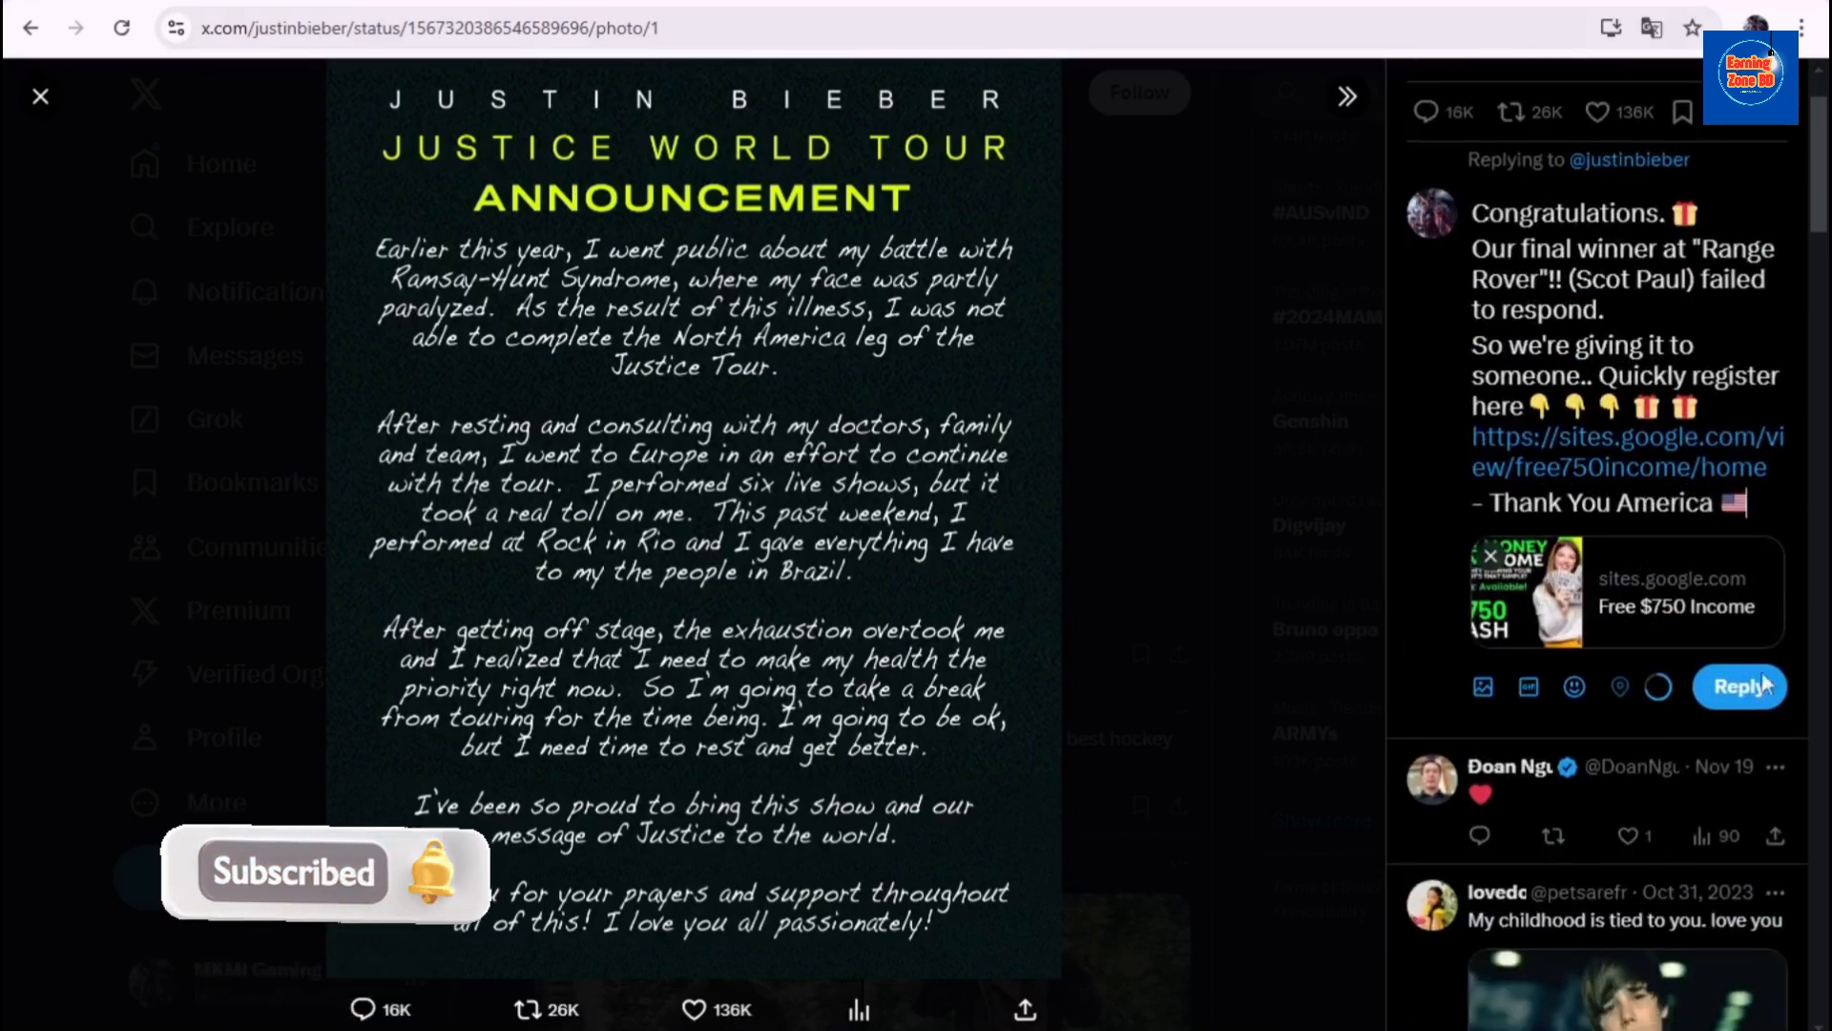
pyautogui.click(1745, 691)
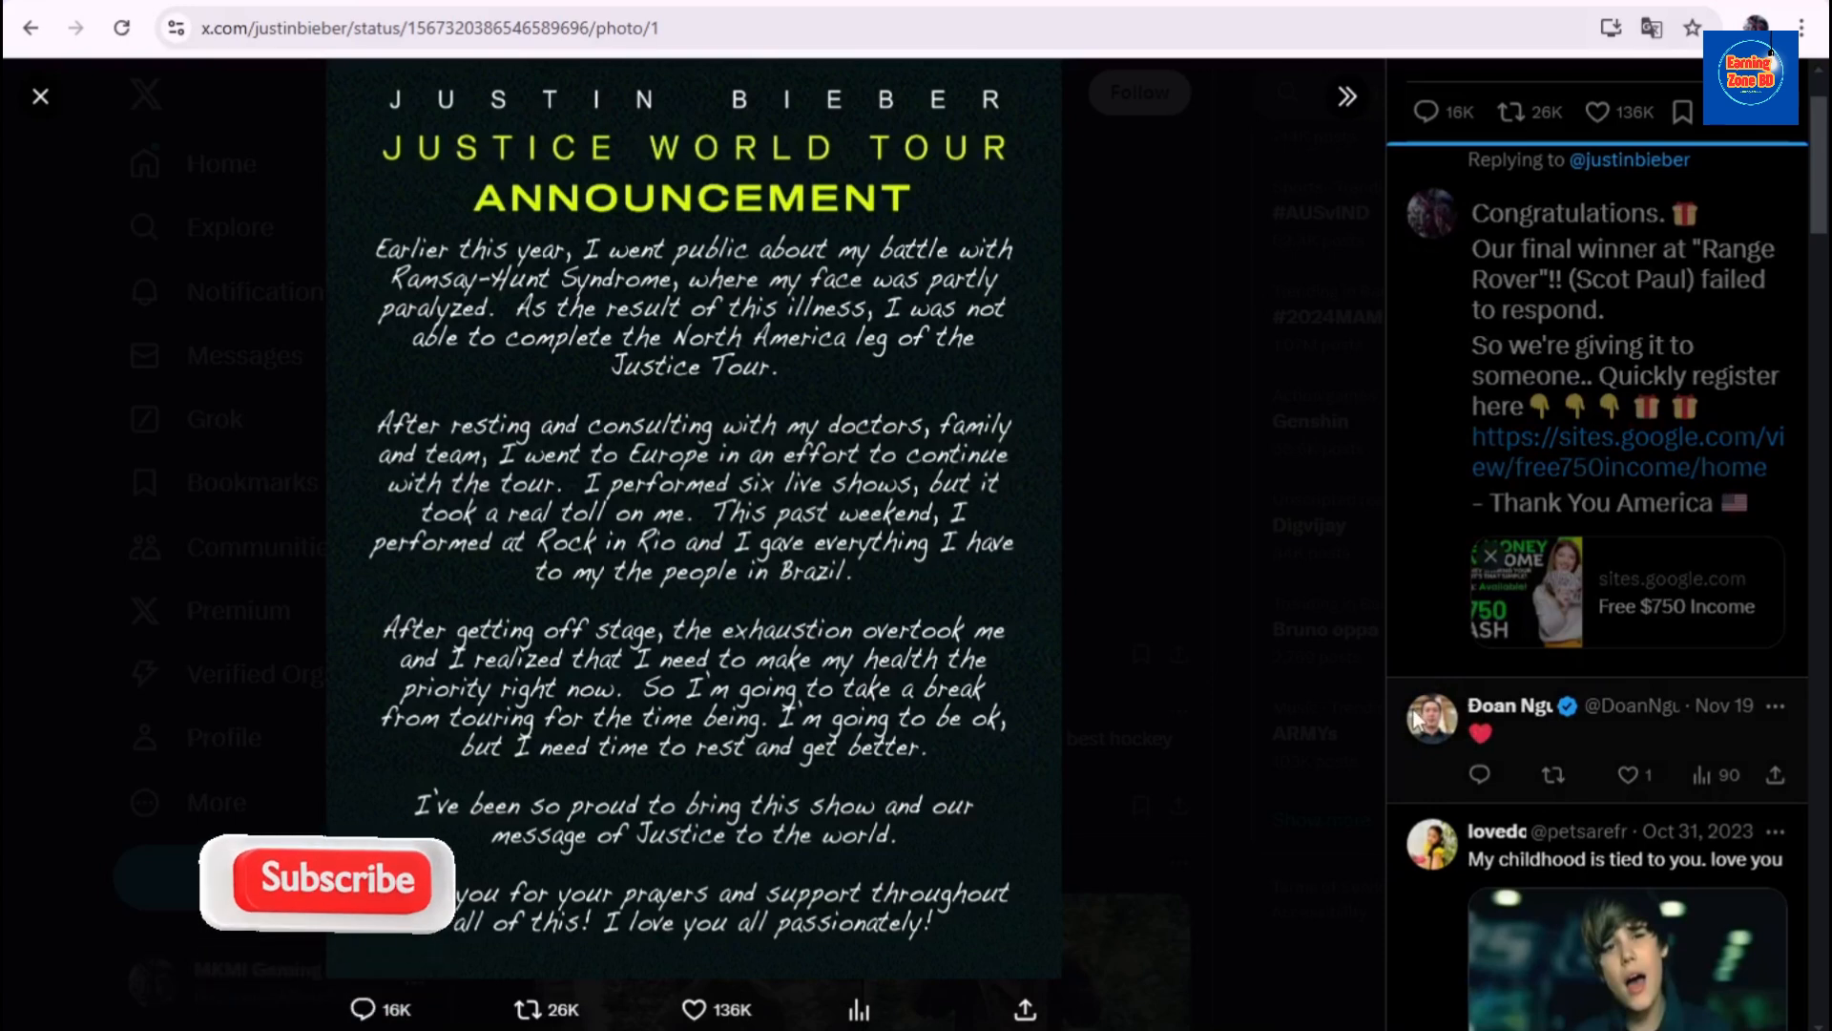
pyautogui.scroll(-3, 1527, 744)
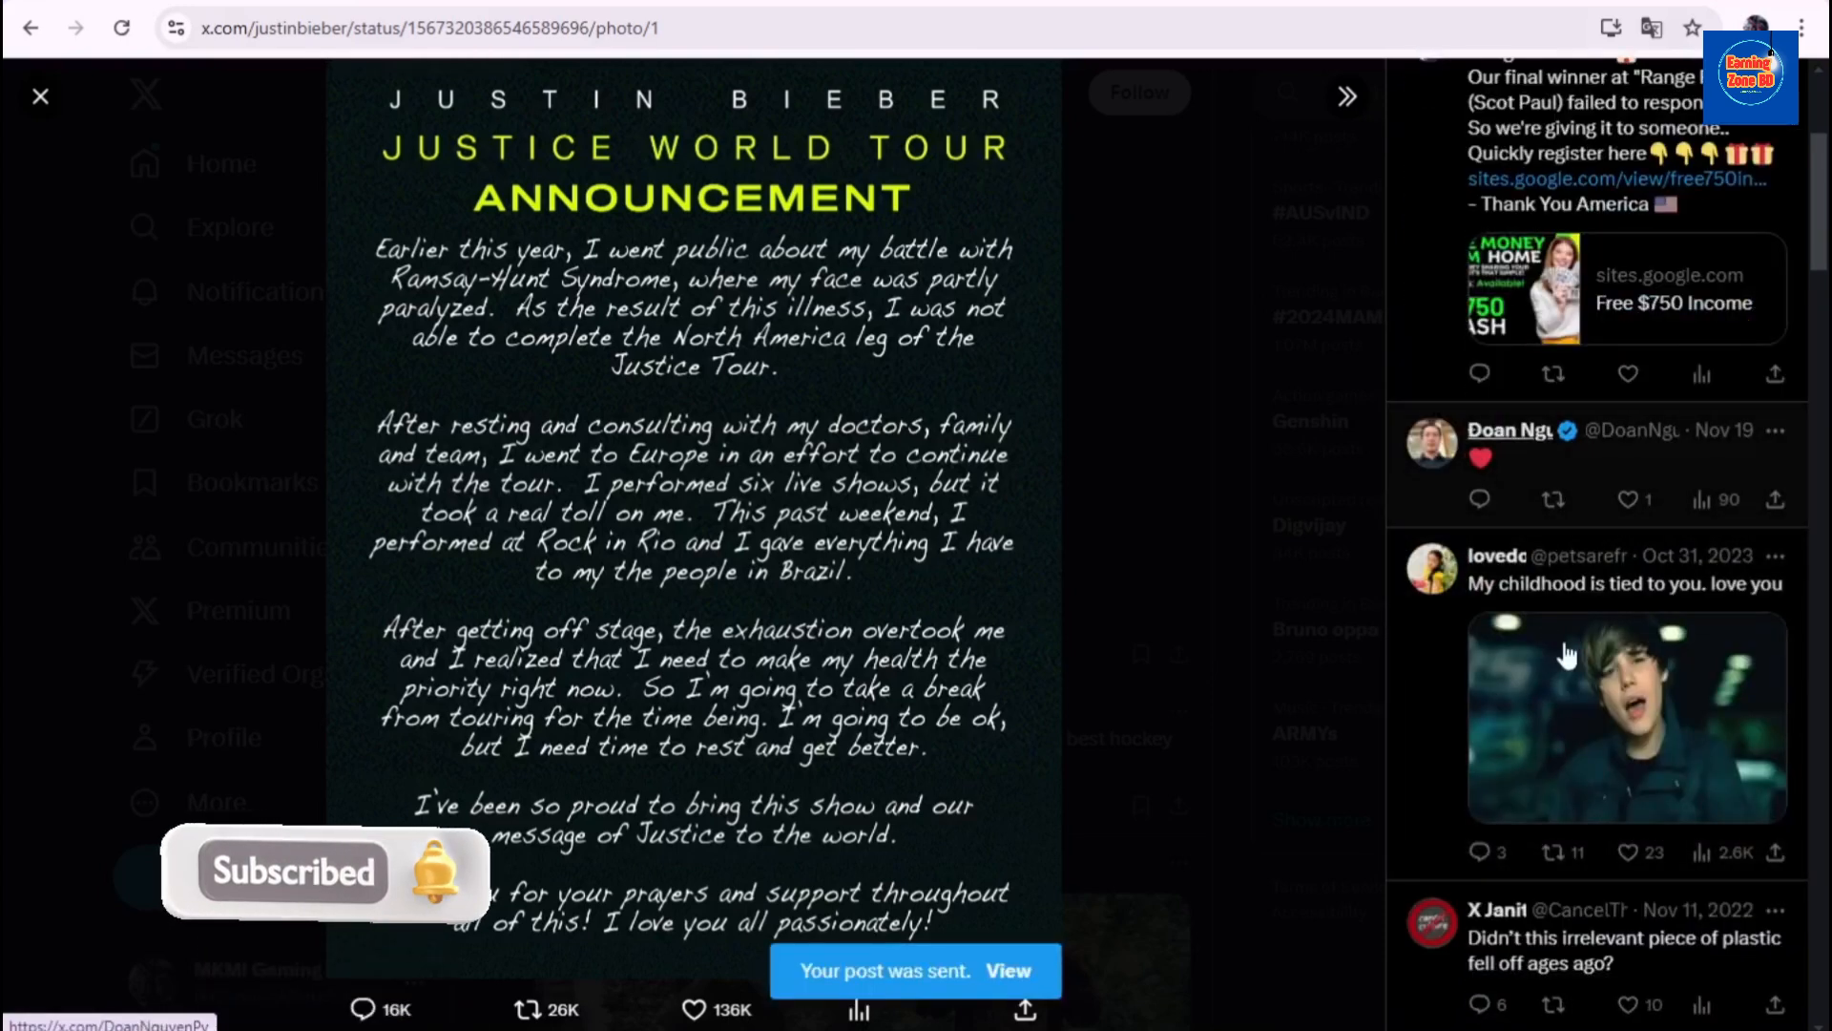
pyautogui.scroll(-5, 1567, 657)
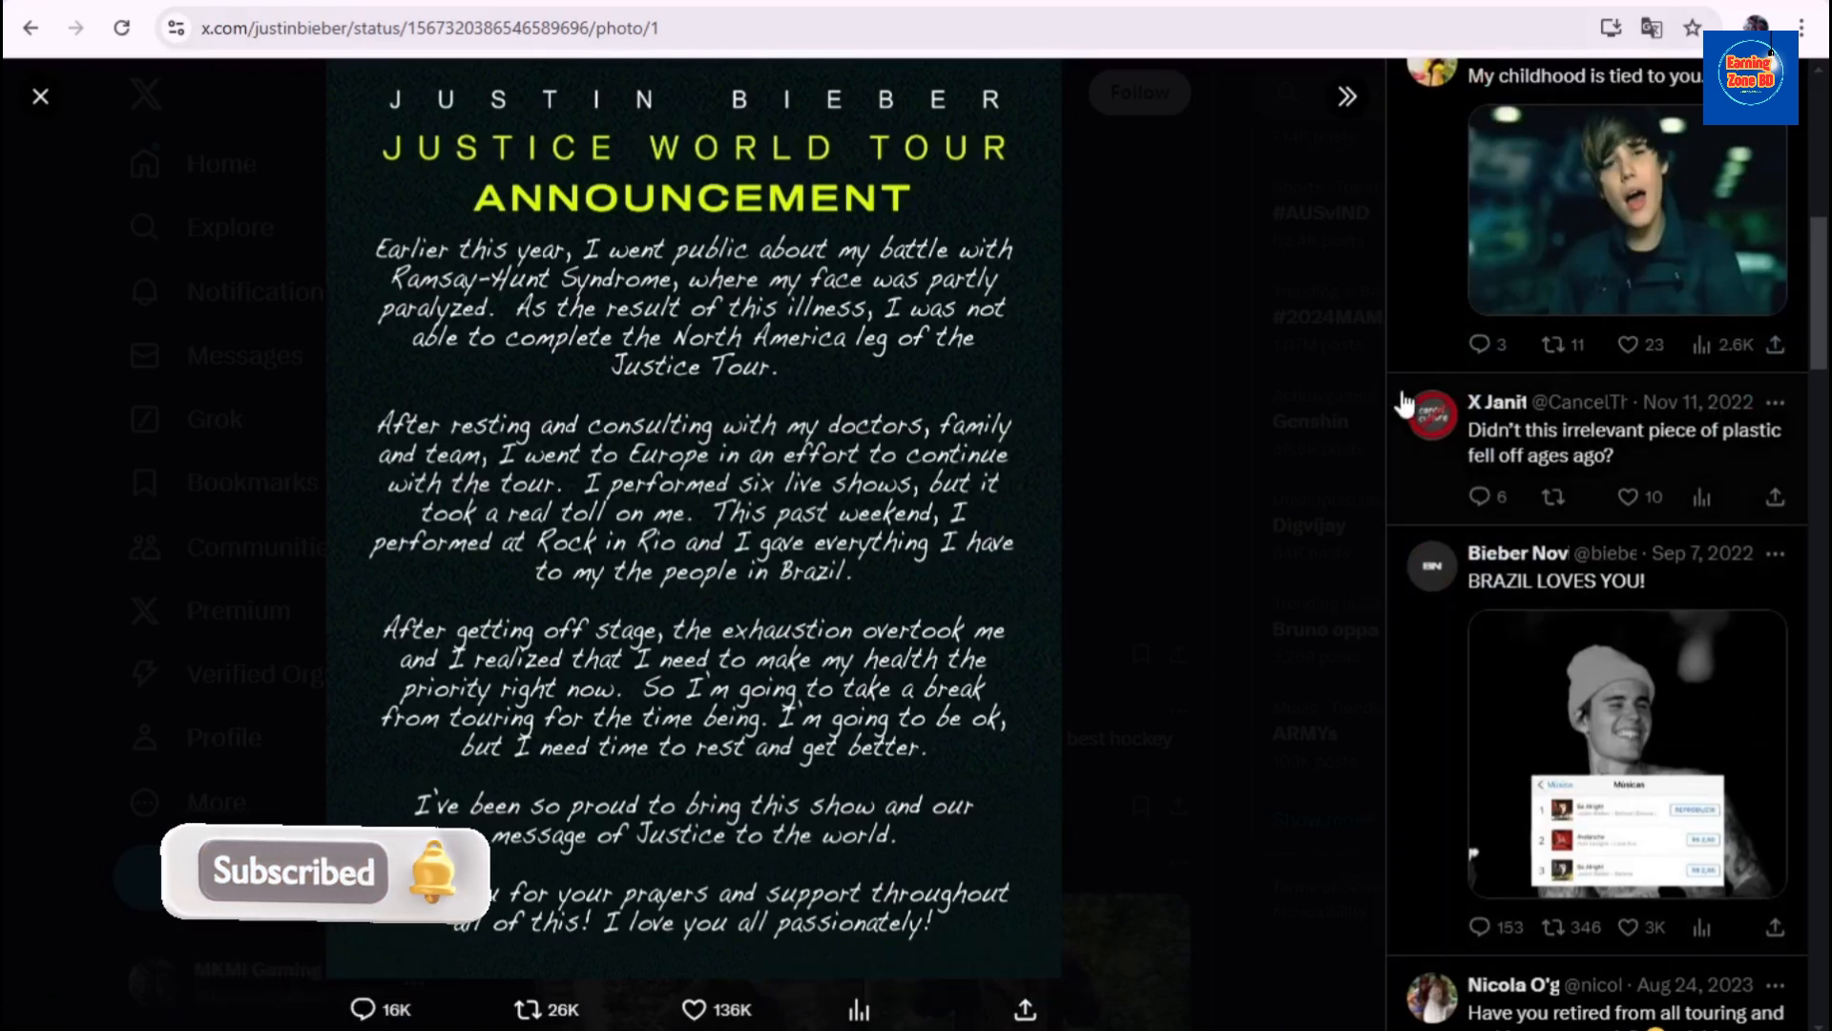
pyautogui.click(42, 97)
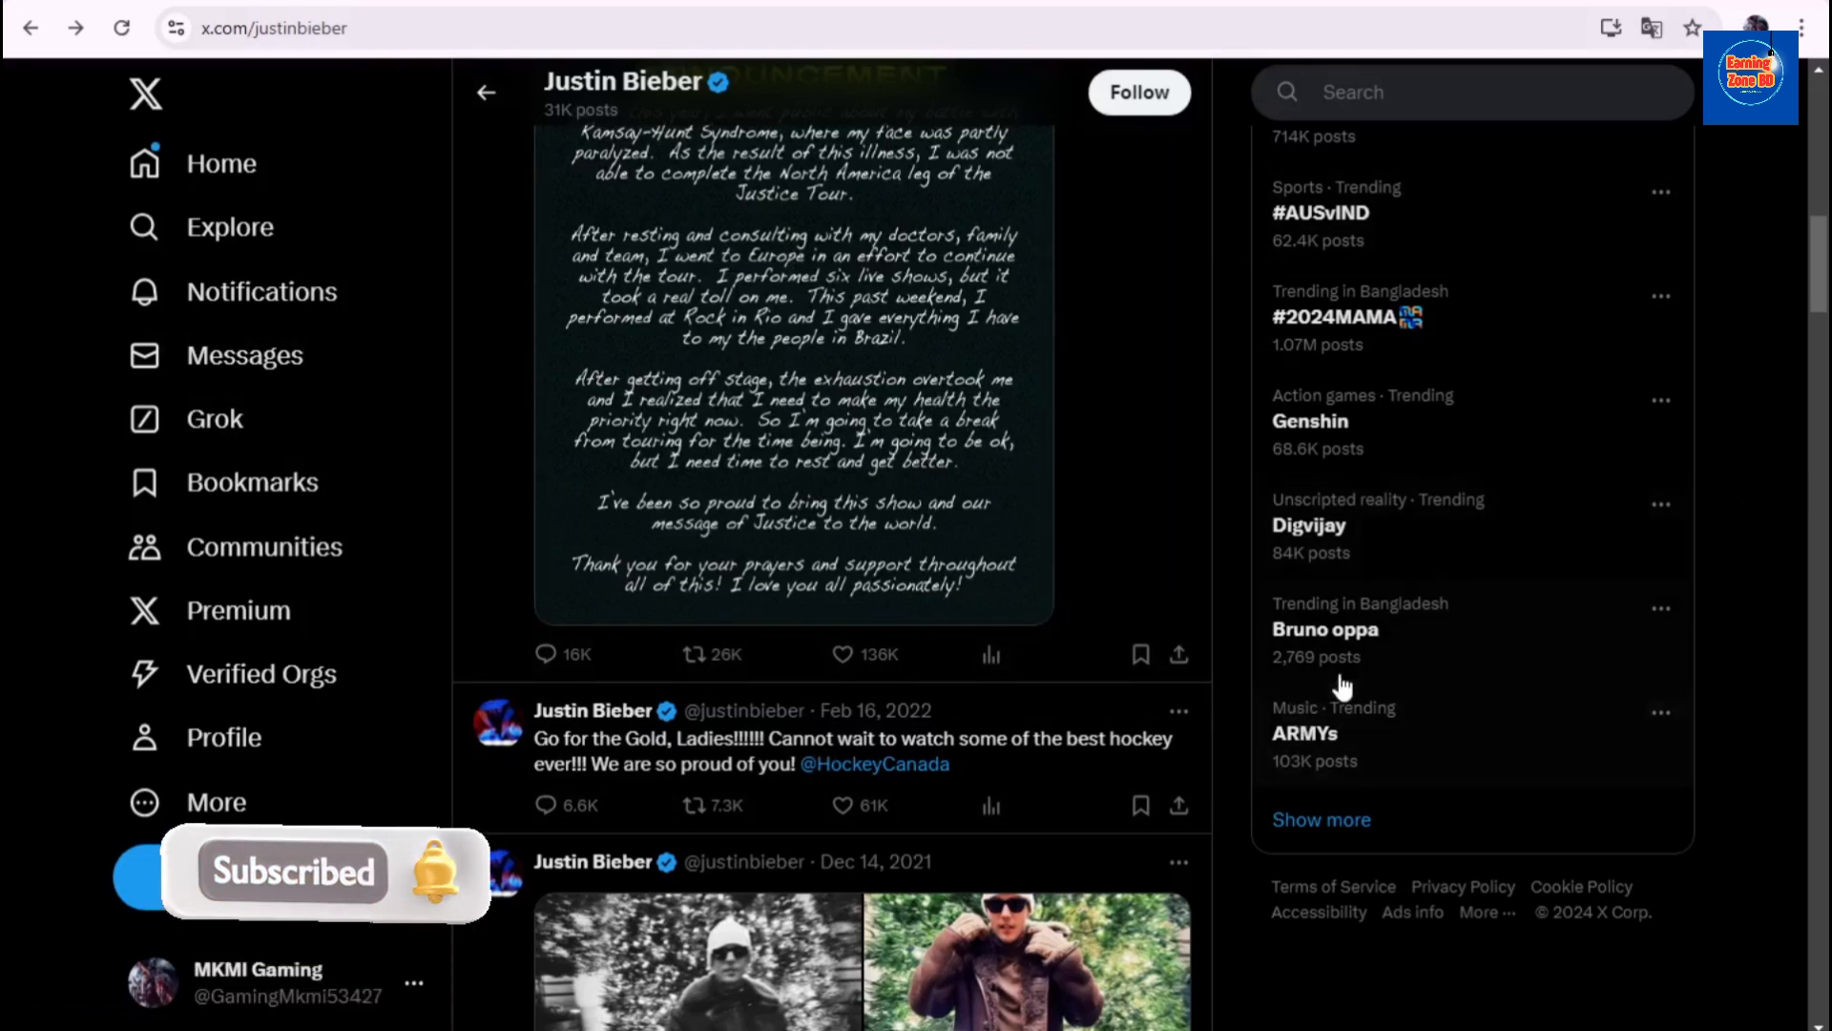
# - Go to Home and review both giveaway replies with their preview cards in the For you feed
pyautogui.click(234, 198)
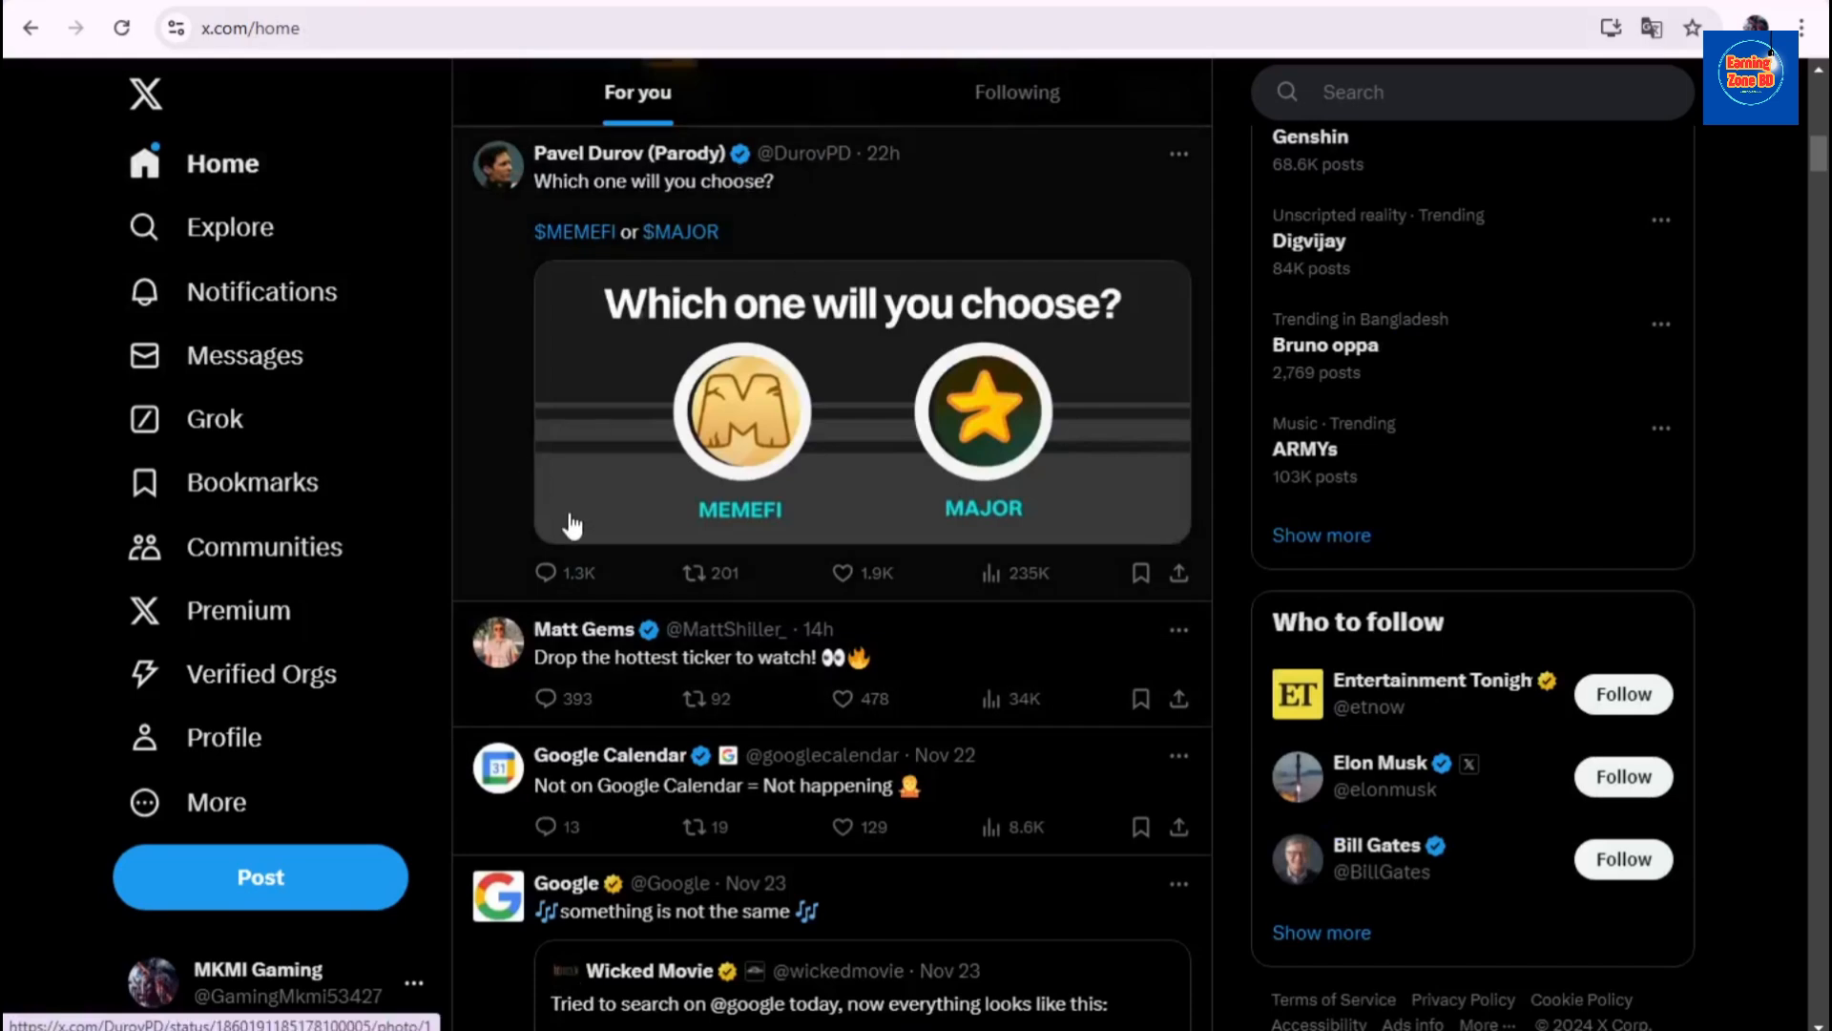
pyautogui.scroll(3, 573, 524)
pyautogui.scroll(10, 572, 524)
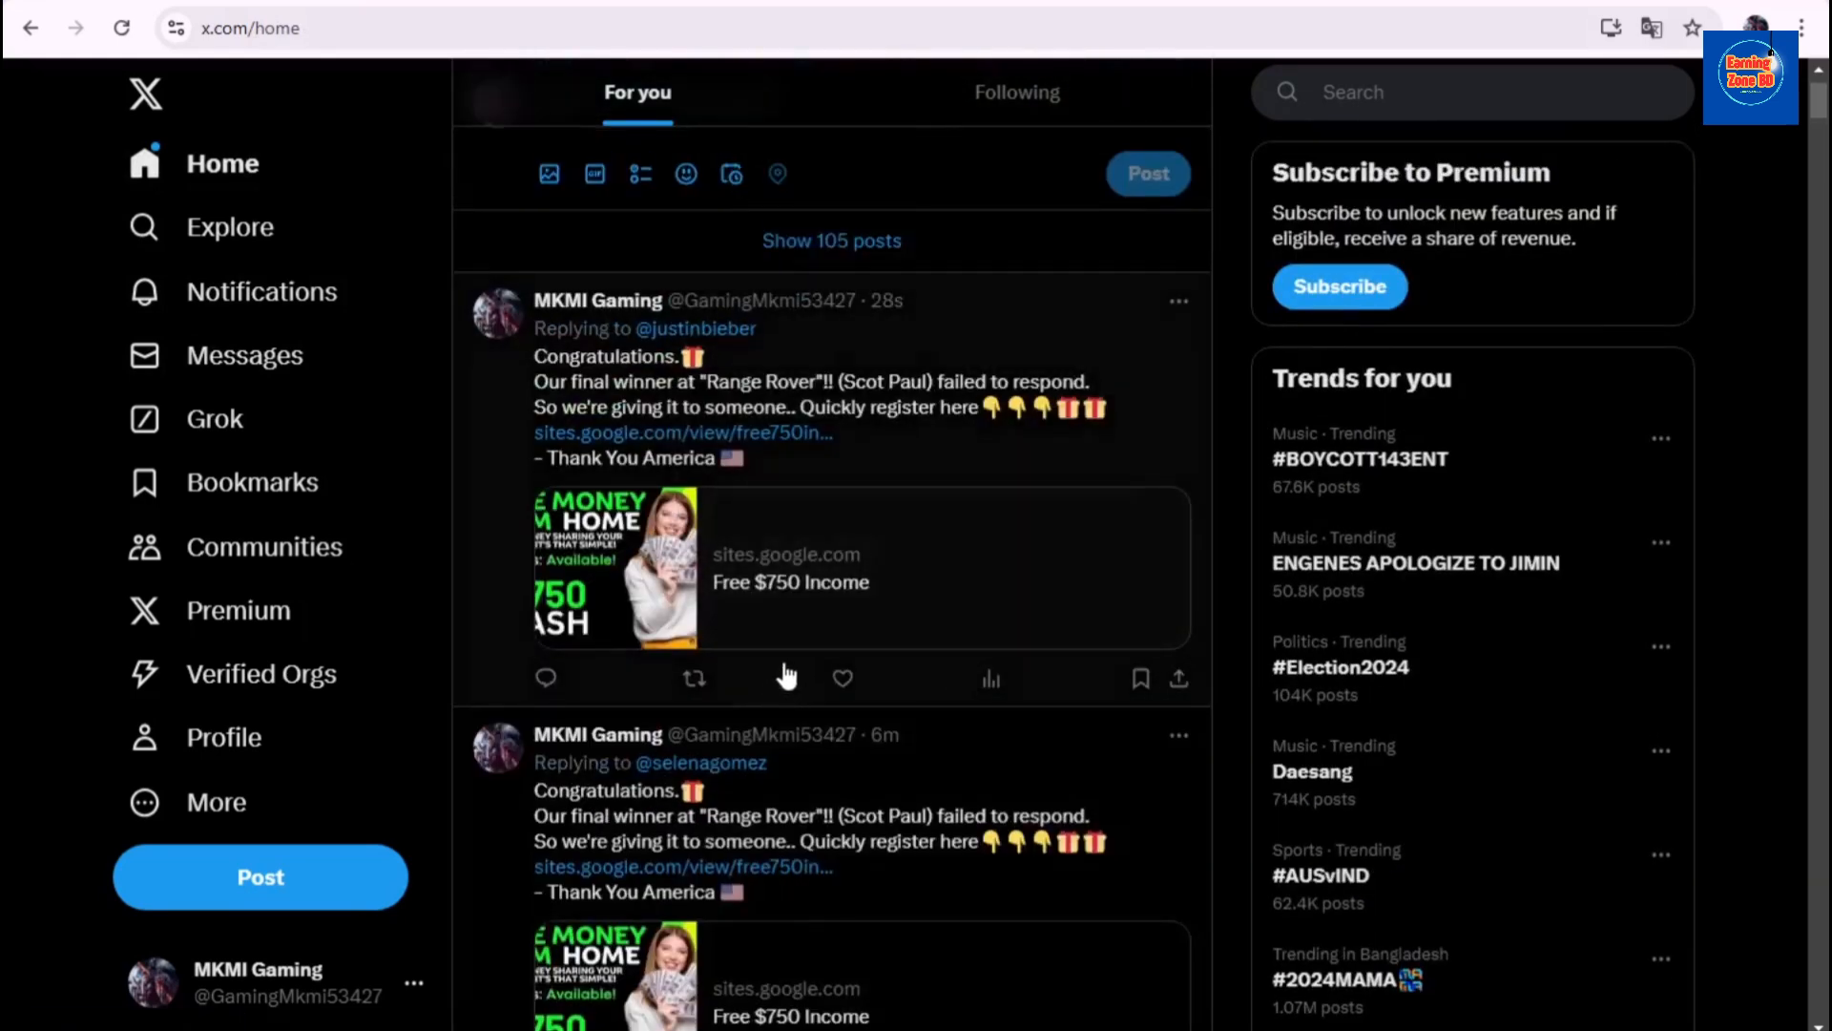
pyautogui.scroll(1, 833, 652)
pyautogui.scroll(-3, 736, 770)
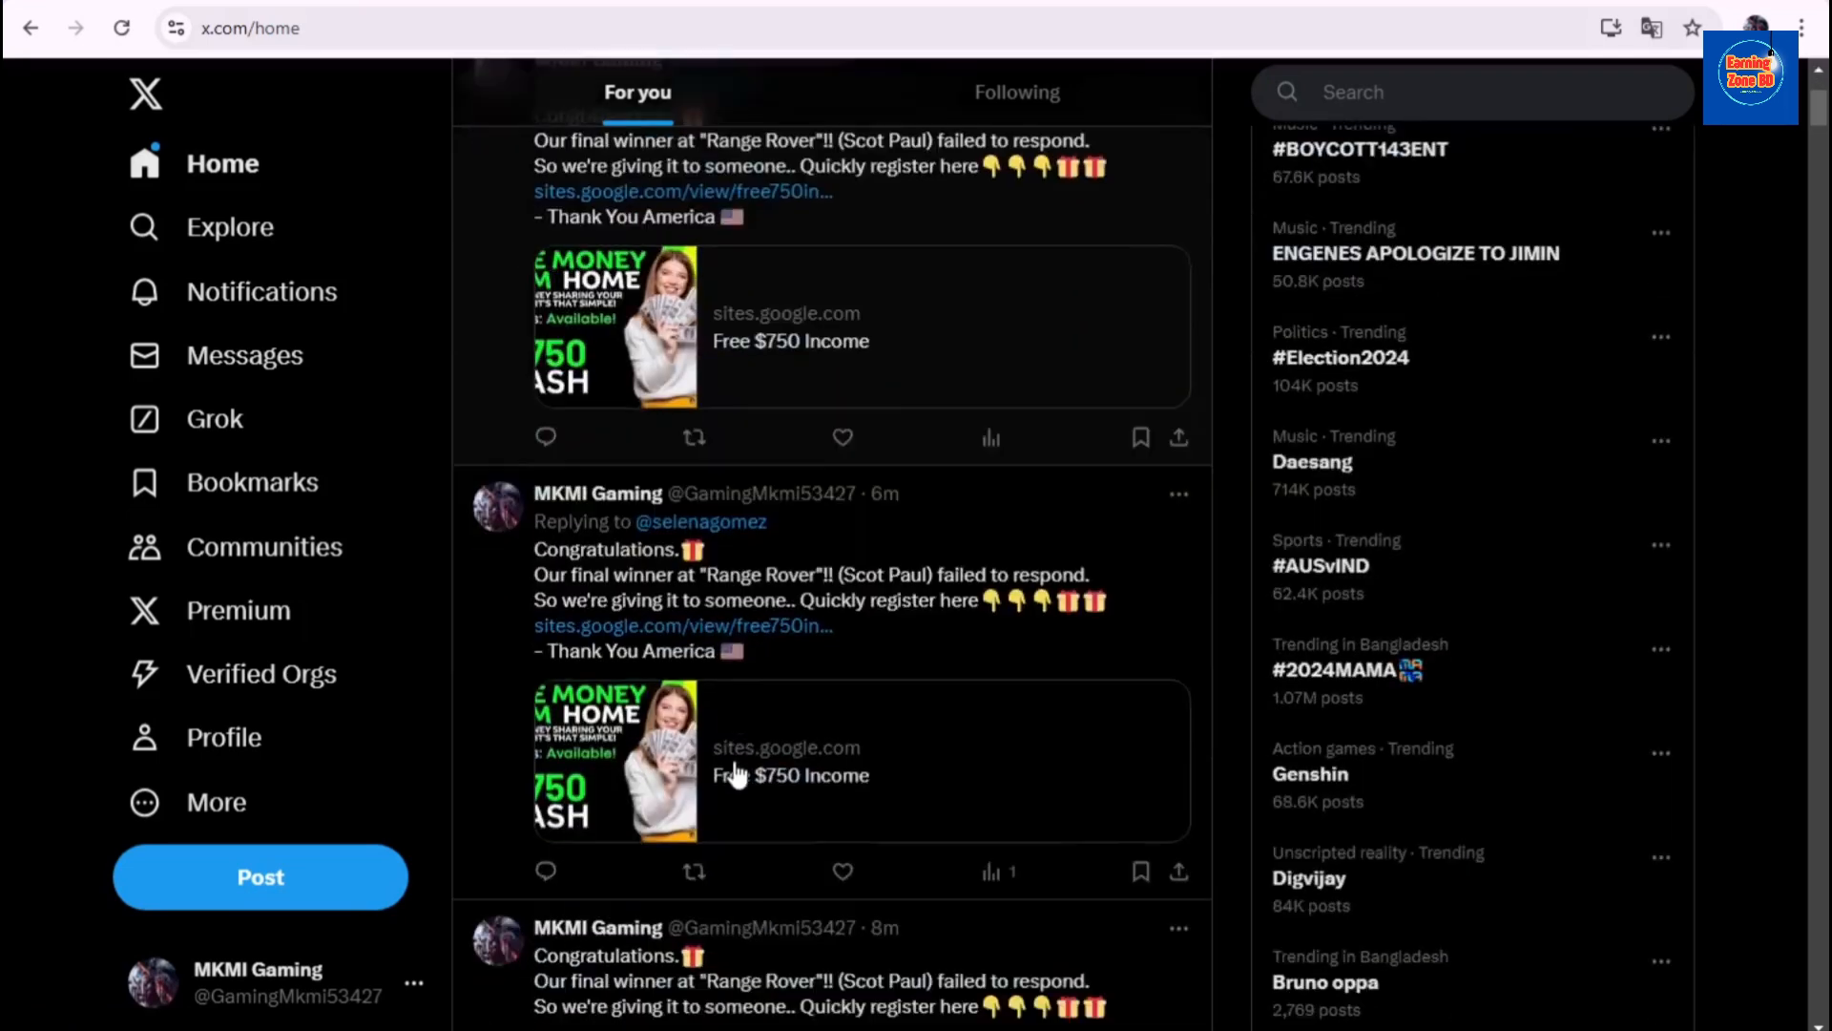
pyautogui.scroll(3, 736, 771)
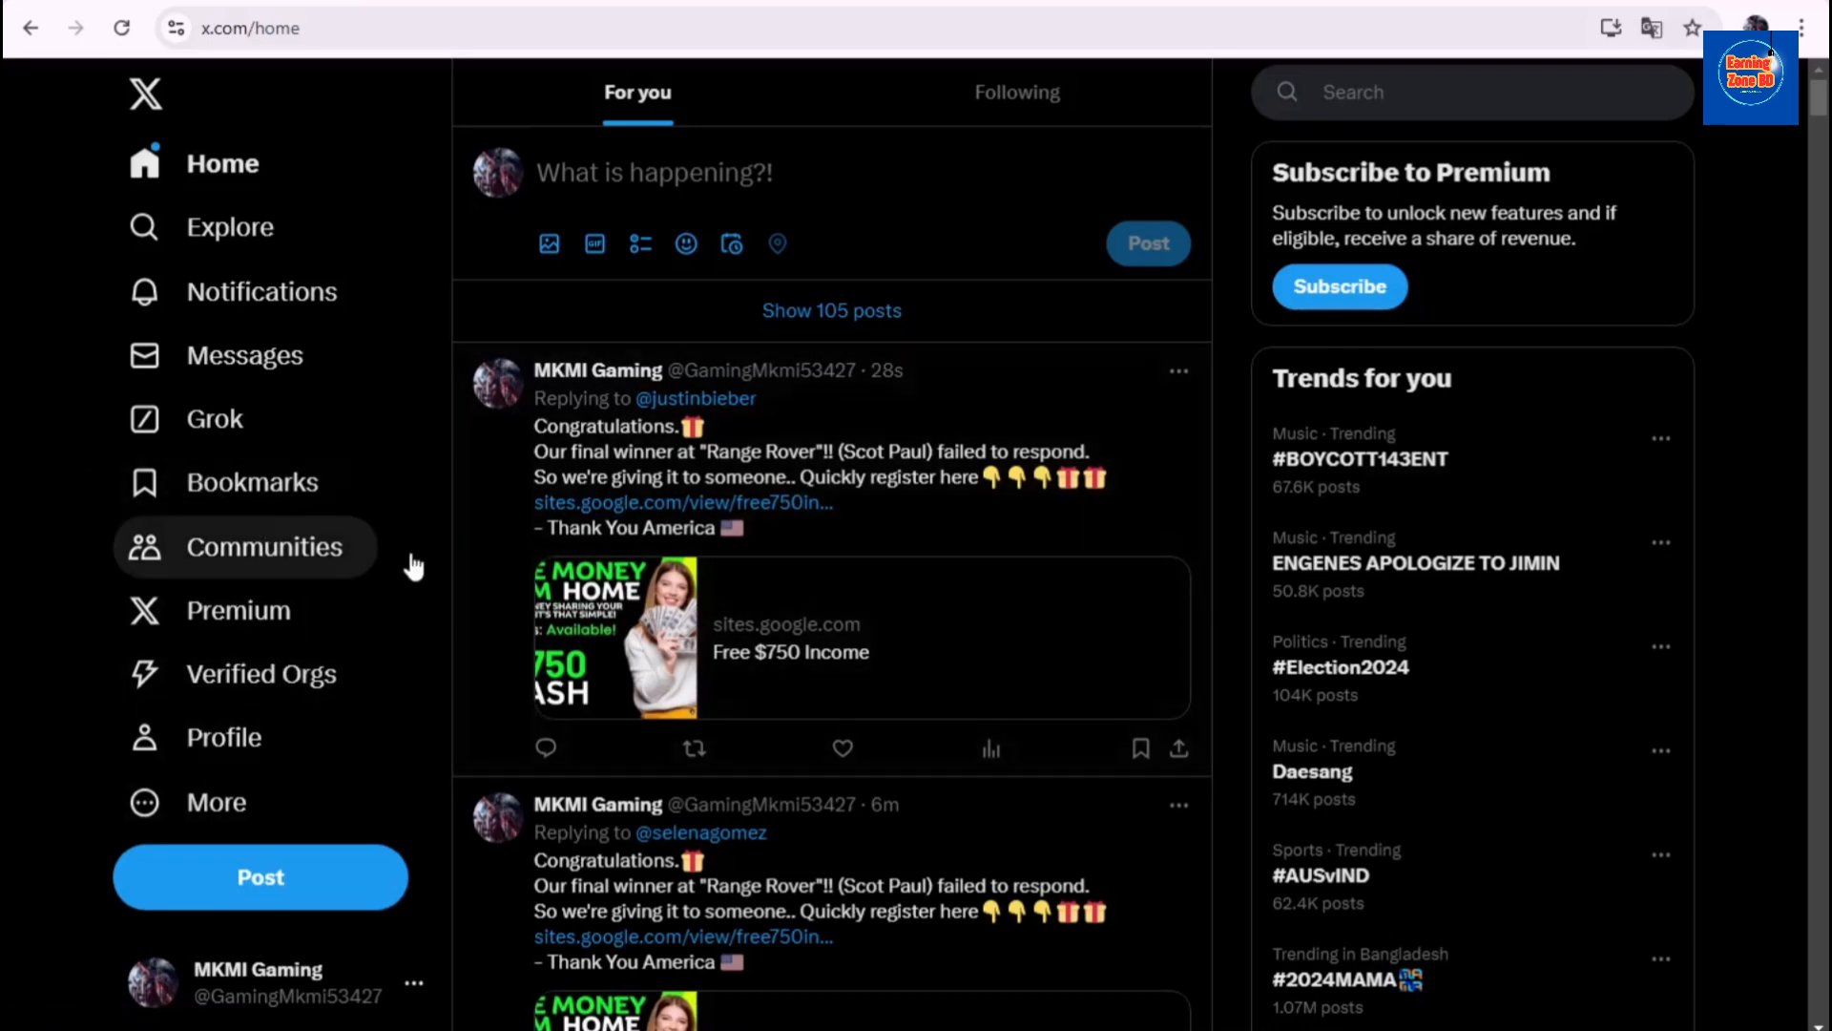
pyautogui.scroll(-3, 445, 672)
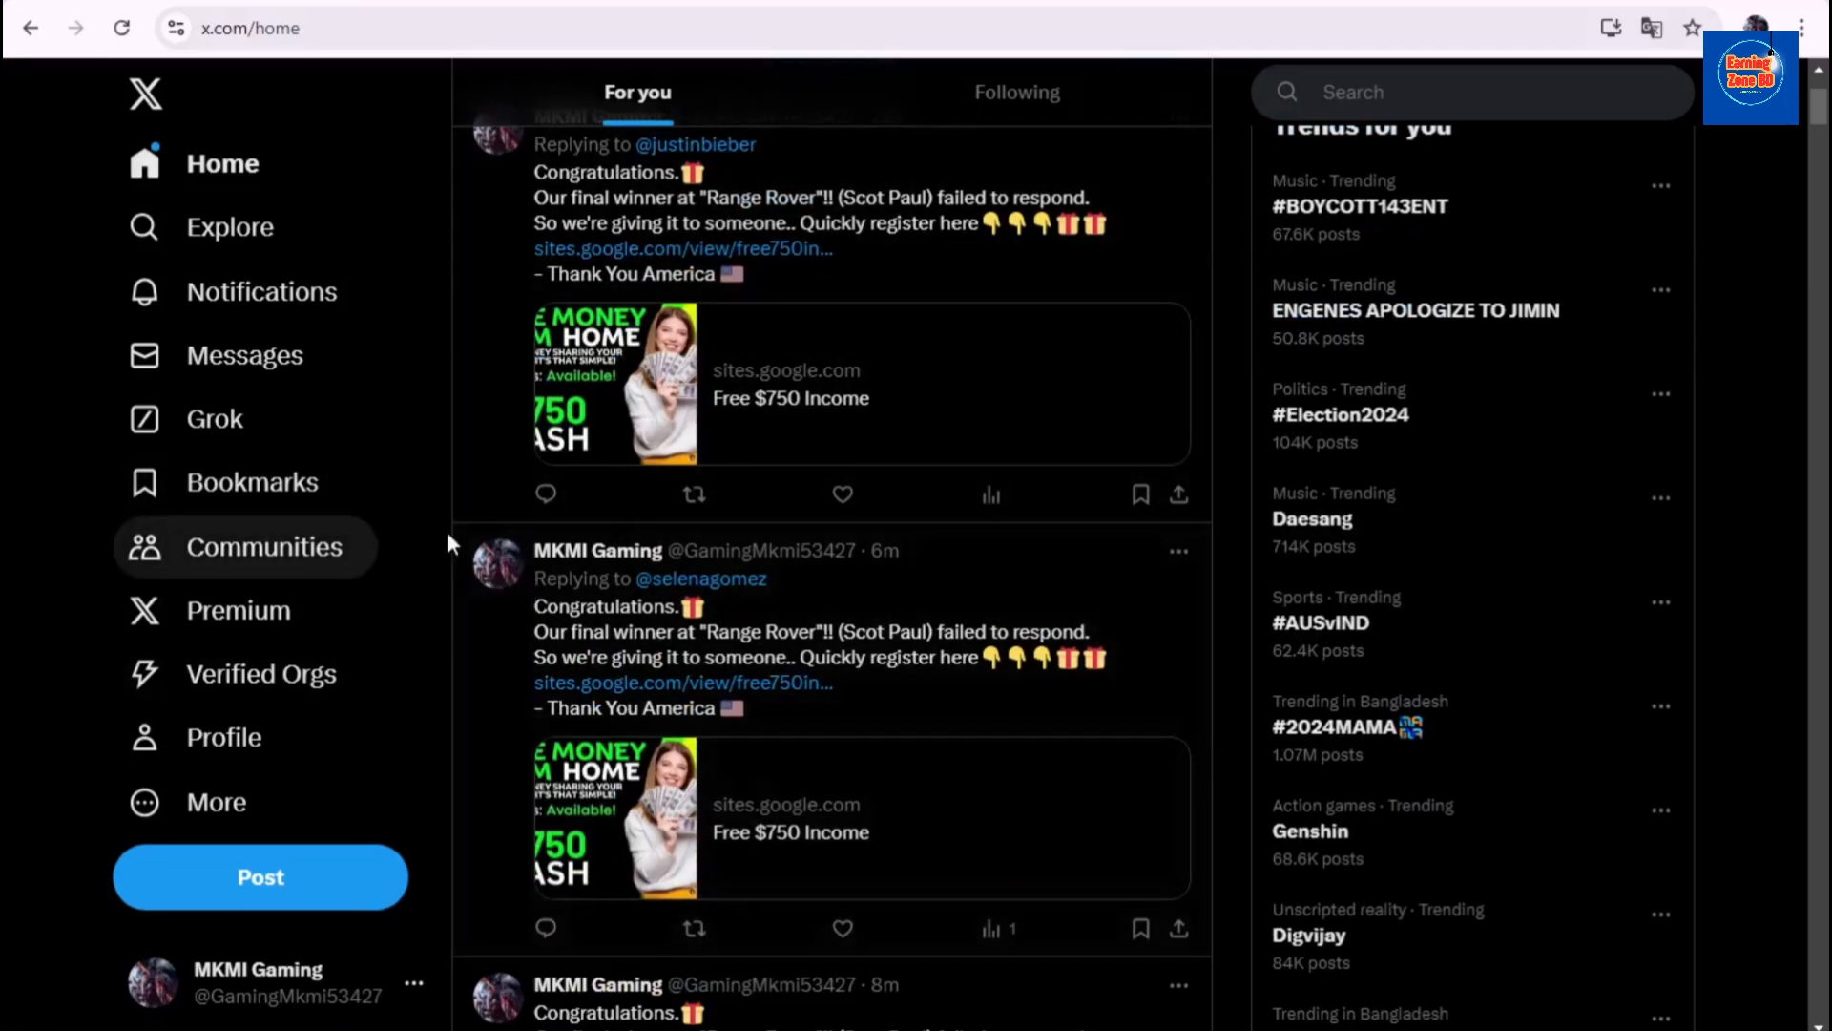
pyautogui.scroll(3, 441, 628)
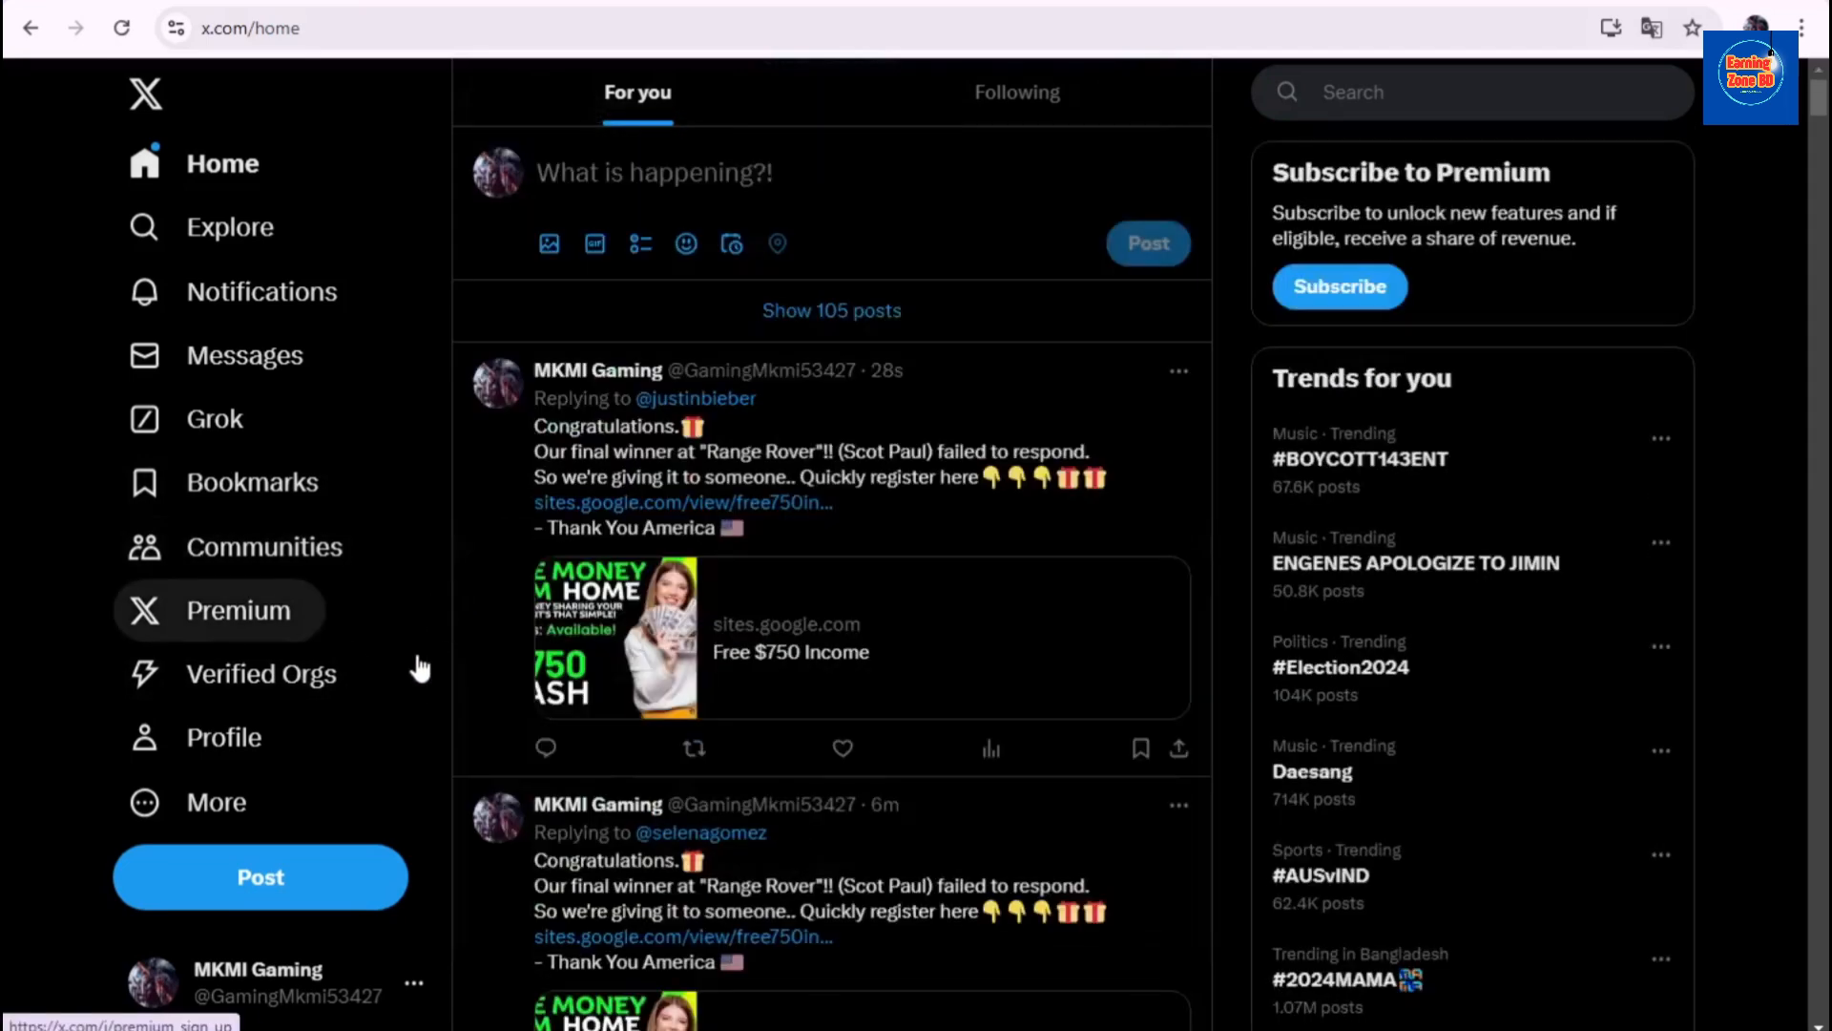